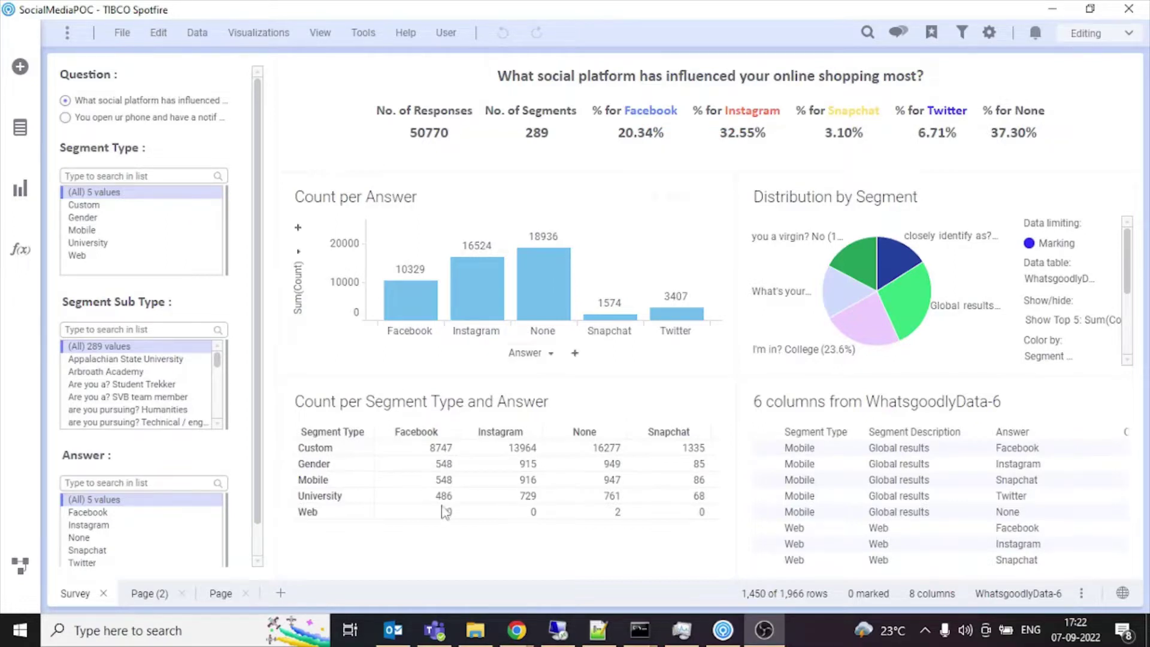
Browse File Explorer to C:\tibco\tss\12.0.0\tomcat\spotfire-bin.
{"action": "mouse_move", "coordinate": [475, 629]}
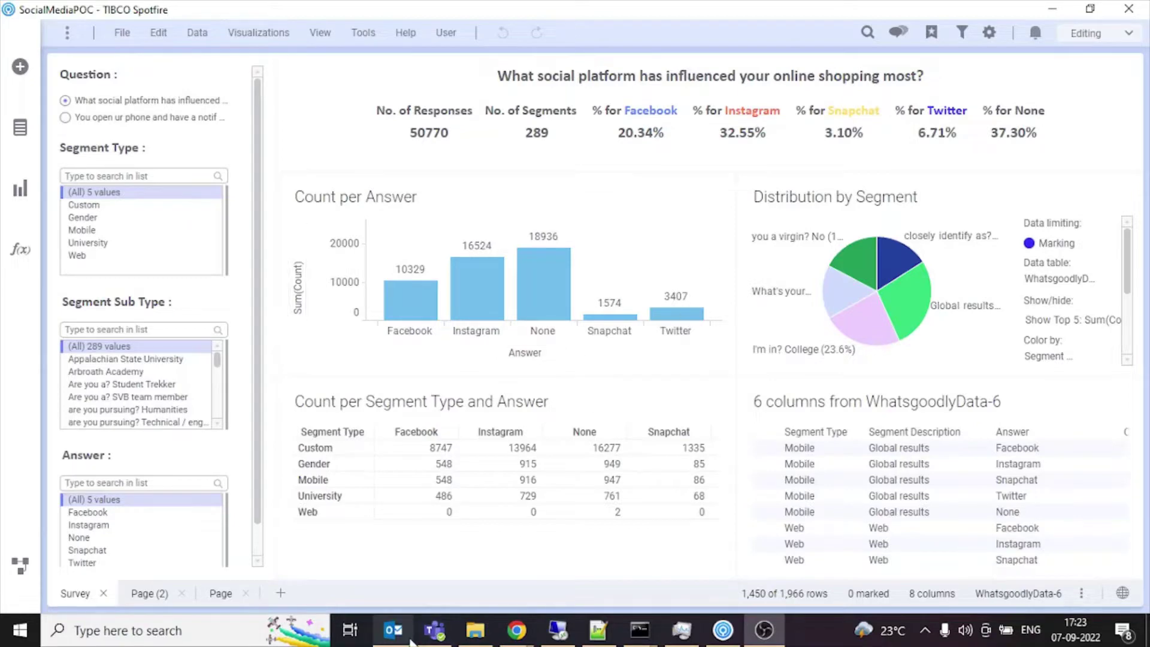
{"action": "left_click", "coordinate": [485, 639]}
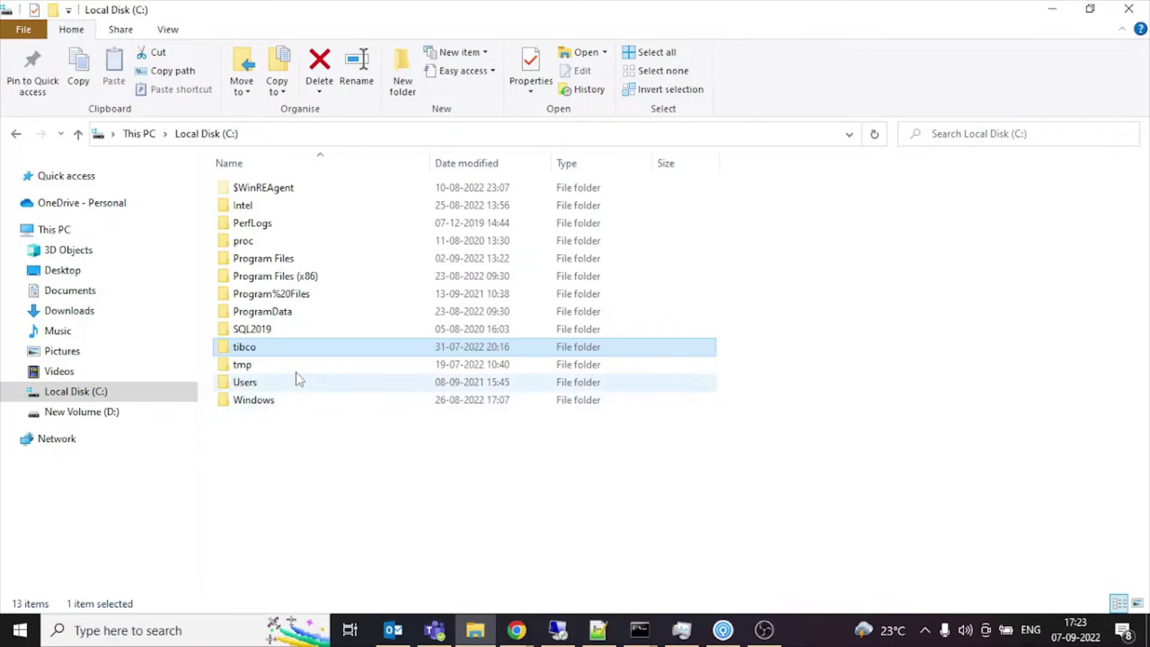
{"action": "double_click", "coordinate": [299, 352]}
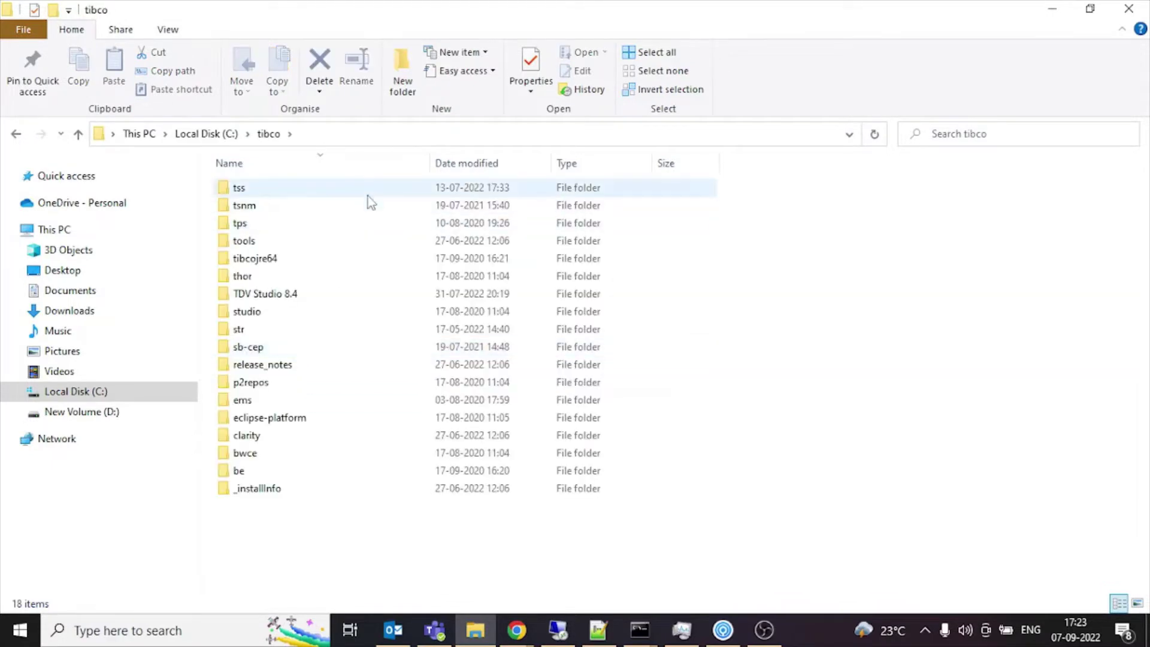
{"action": "double_click", "coordinate": [368, 196]}
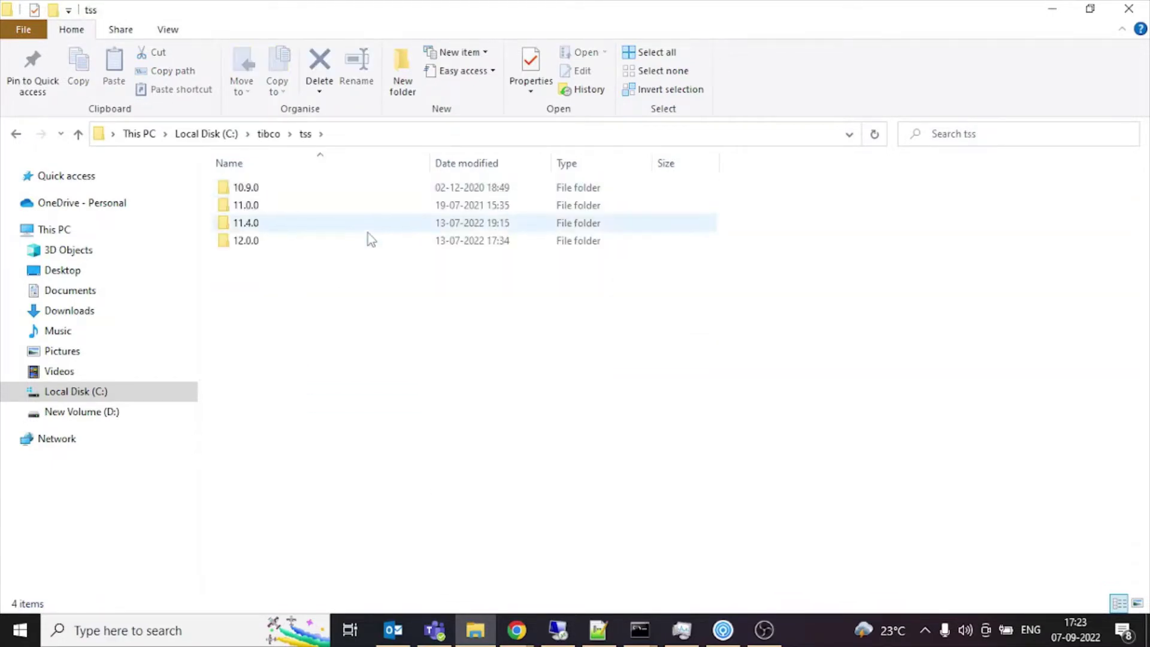
{"action": "left_click", "coordinate": [368, 240]}
{"action": "double_click", "coordinate": [368, 240]}
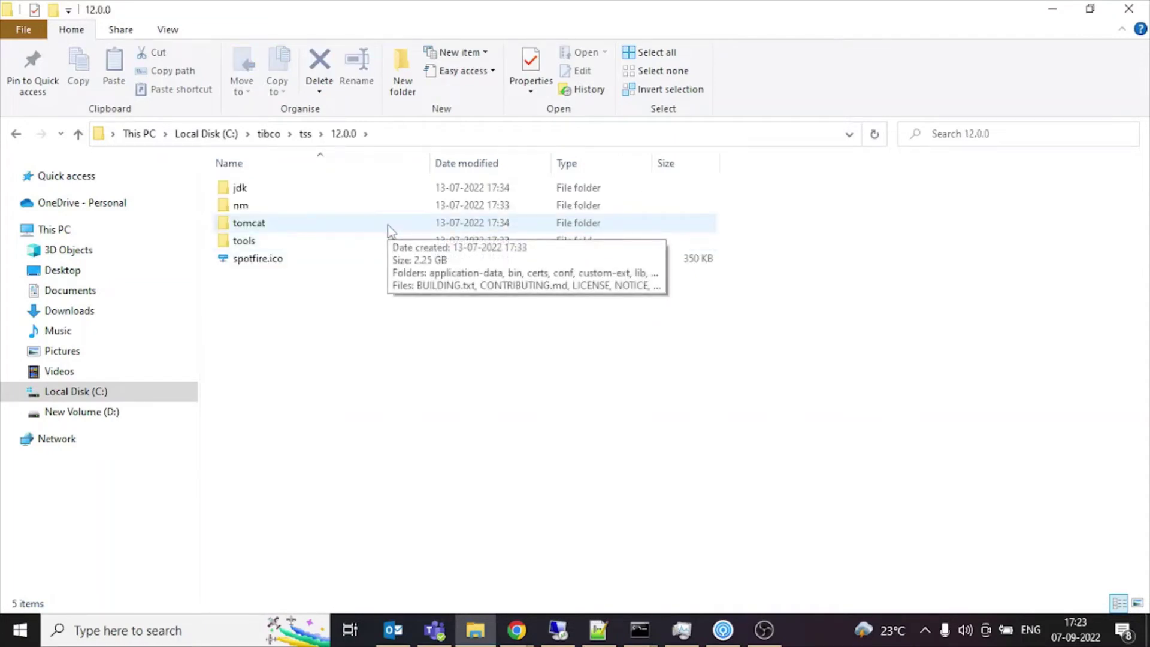
{"action": "double_click", "coordinate": [388, 229]}
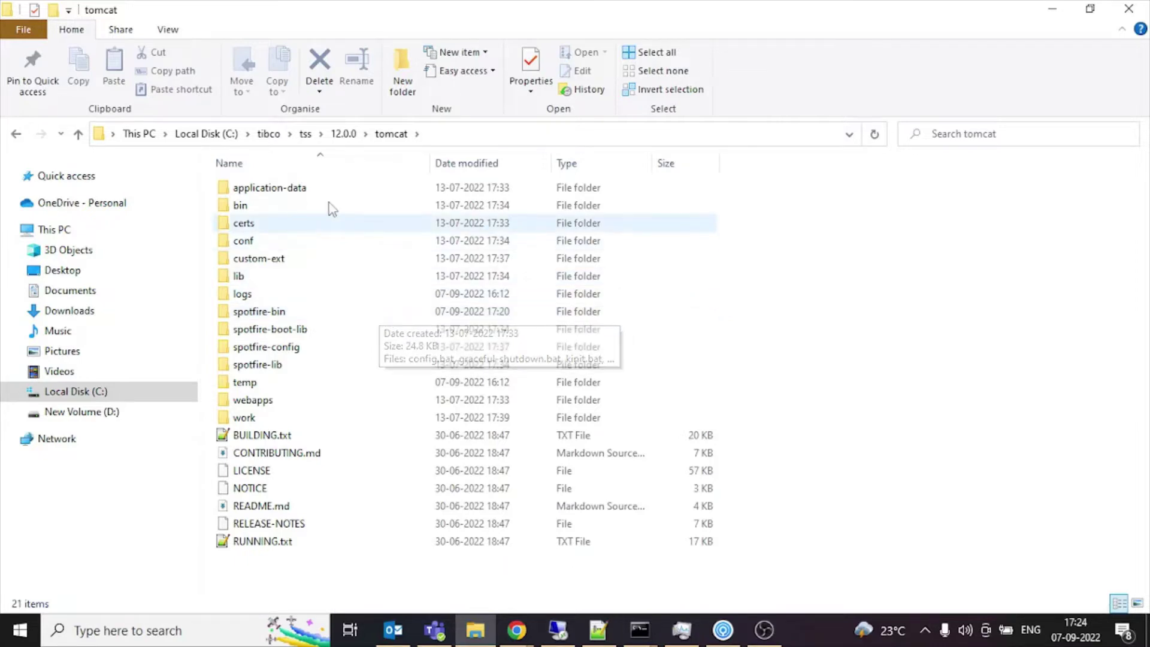
{"action": "mouse_move", "coordinate": [370, 317]}
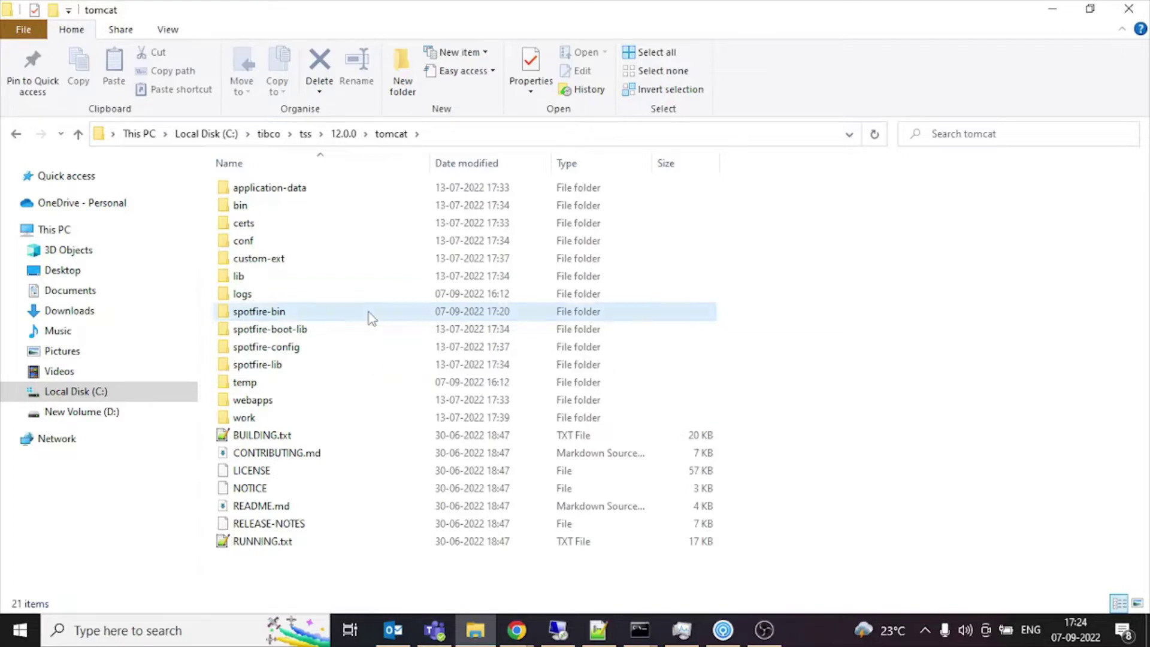
{"action": "double_click", "coordinate": [368, 317]}
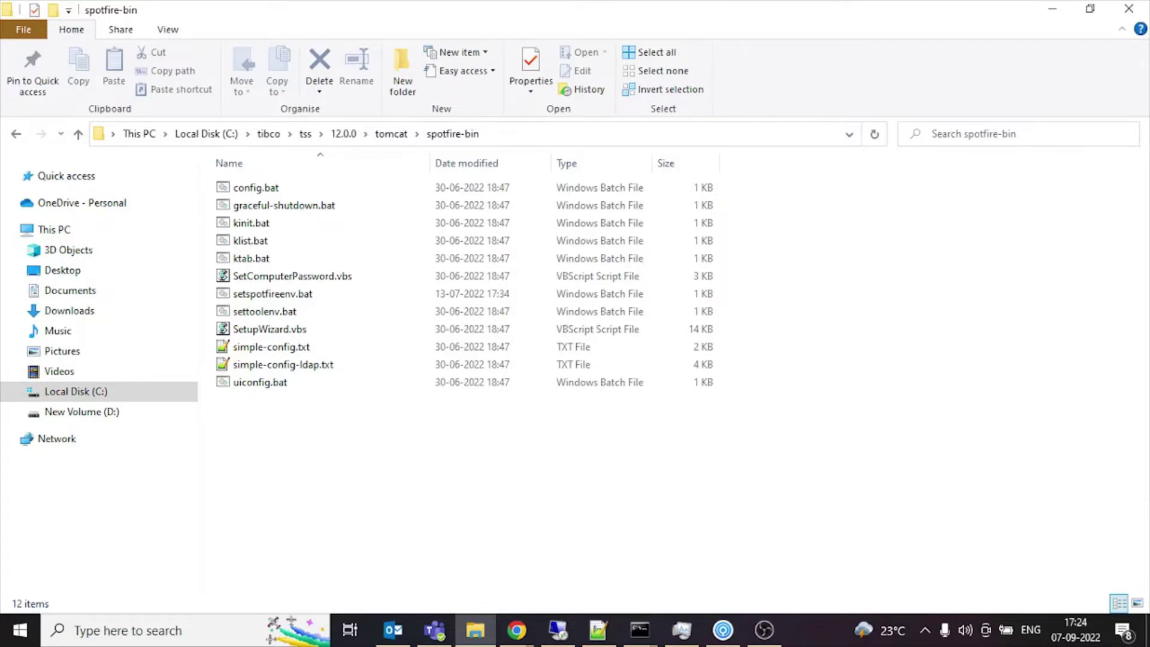
{"action": "key", "text": "alt+Tab"}
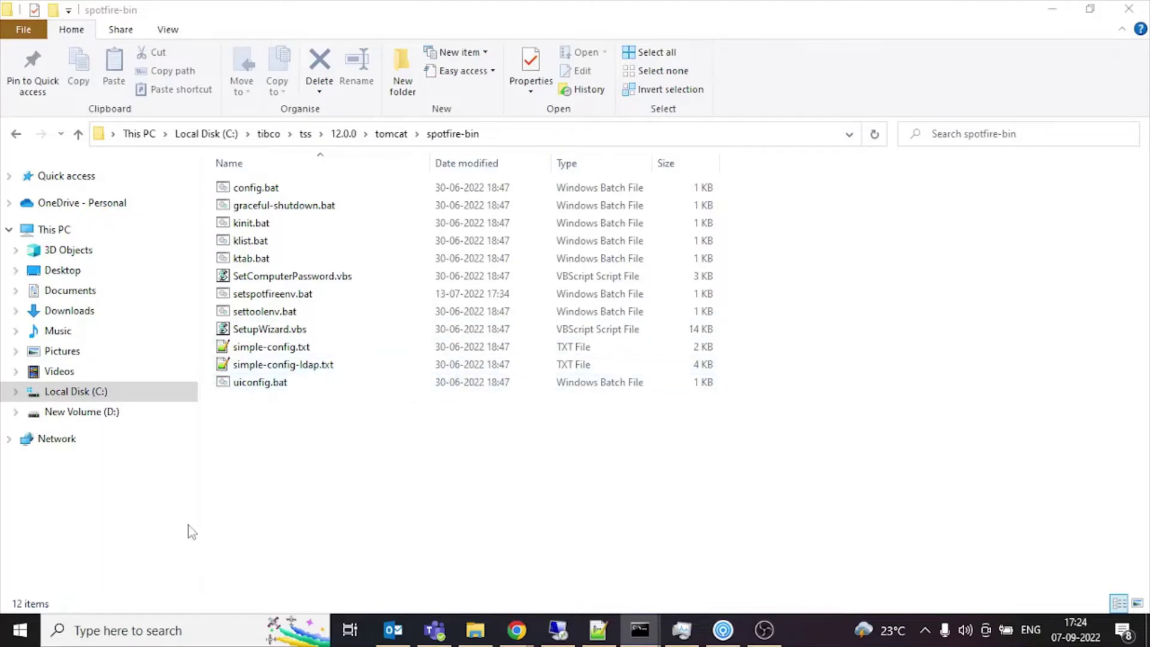
Launch Command Prompt as administrator and start a cd command for the spotfire-bin path.
{"action": "key", "text": "super"}
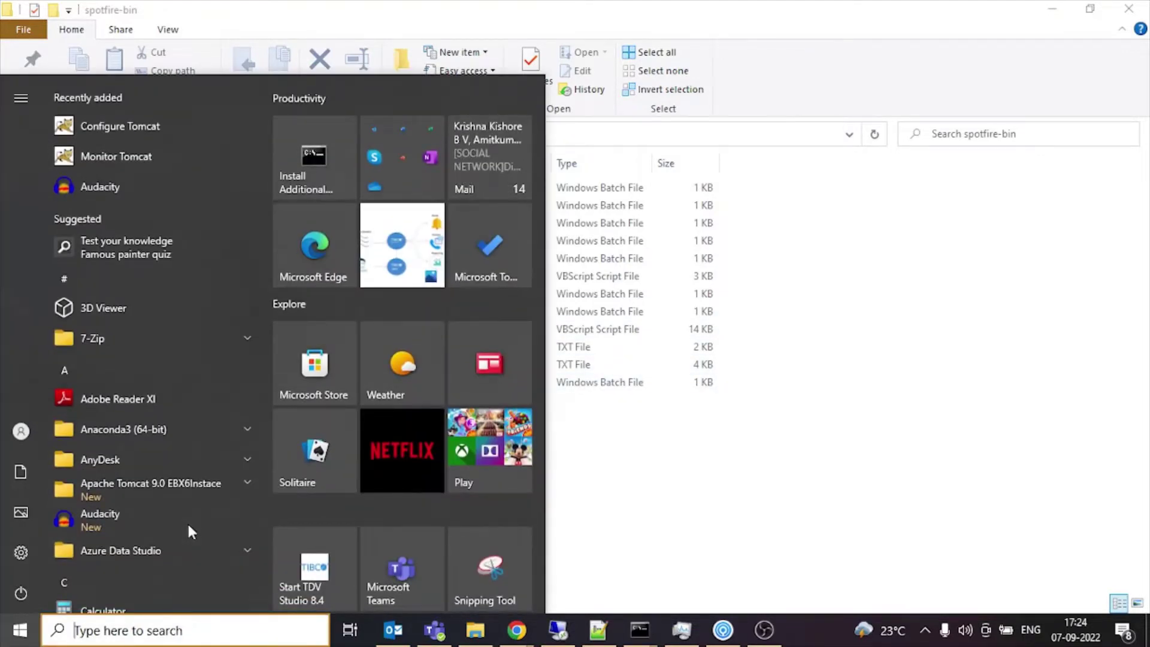
{"action": "type", "text": "com"}
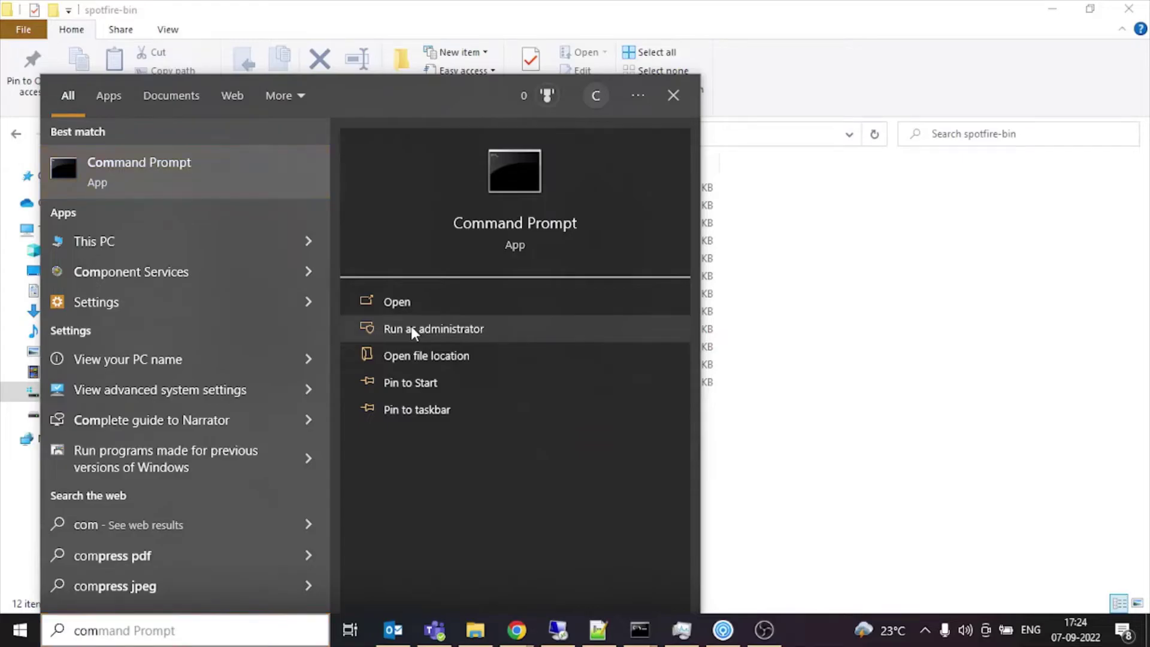
{"action": "left_click", "coordinate": [411, 329]}
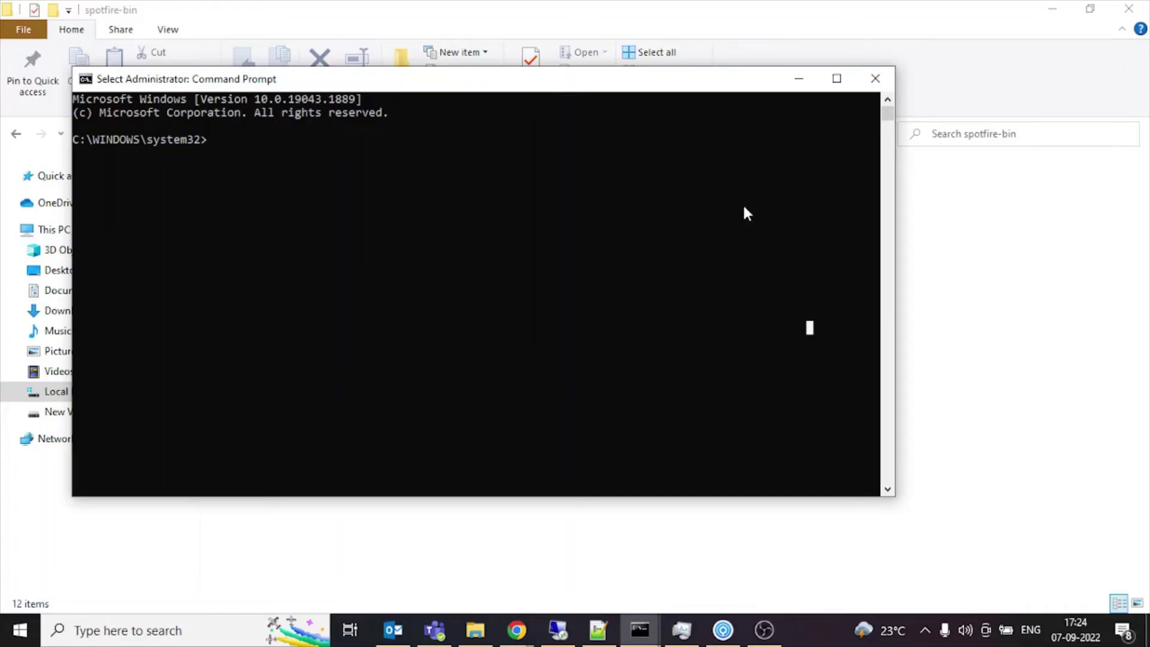
{"action": "left_click_drag", "start_coordinate": [701, 90], "coordinate": [857, 213]}
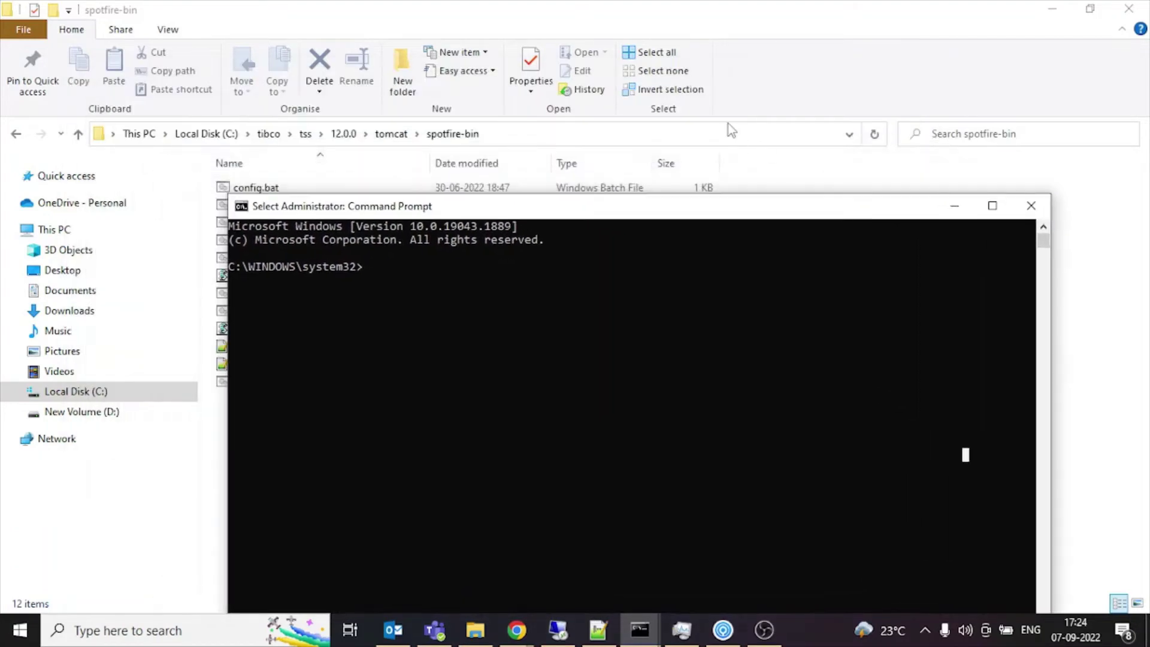
{"action": "left_click", "coordinate": [735, 133]}
{"action": "key", "text": "alt+Tab"}
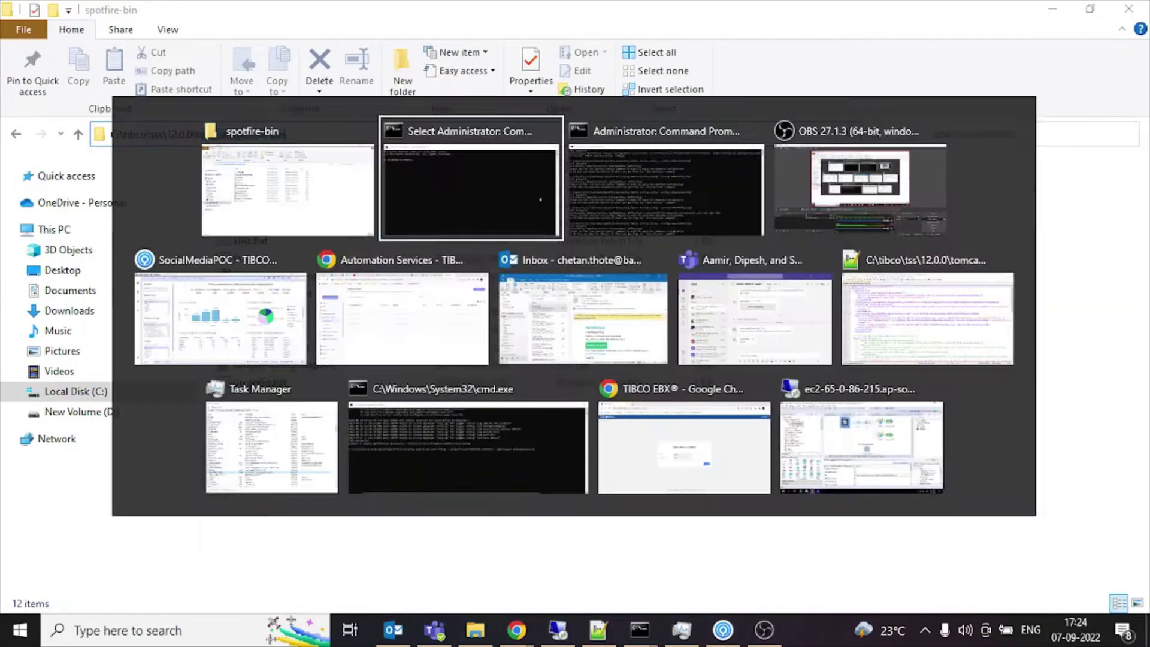
{"action": "type", "text": "cd"}
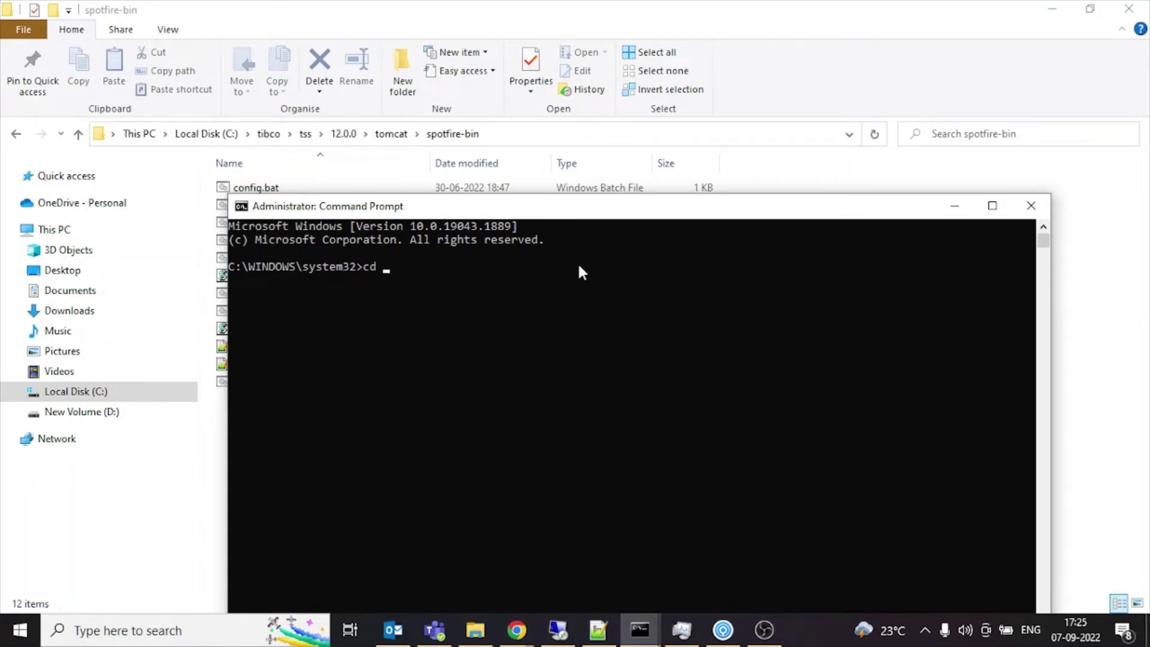
Change the console directory to the copied spotfire-bin folder path.
{"action": "left_click", "coordinate": [556, 132]}
{"action": "key", "text": "ctrl+c"}
{"action": "key", "text": "alt+Tab"}
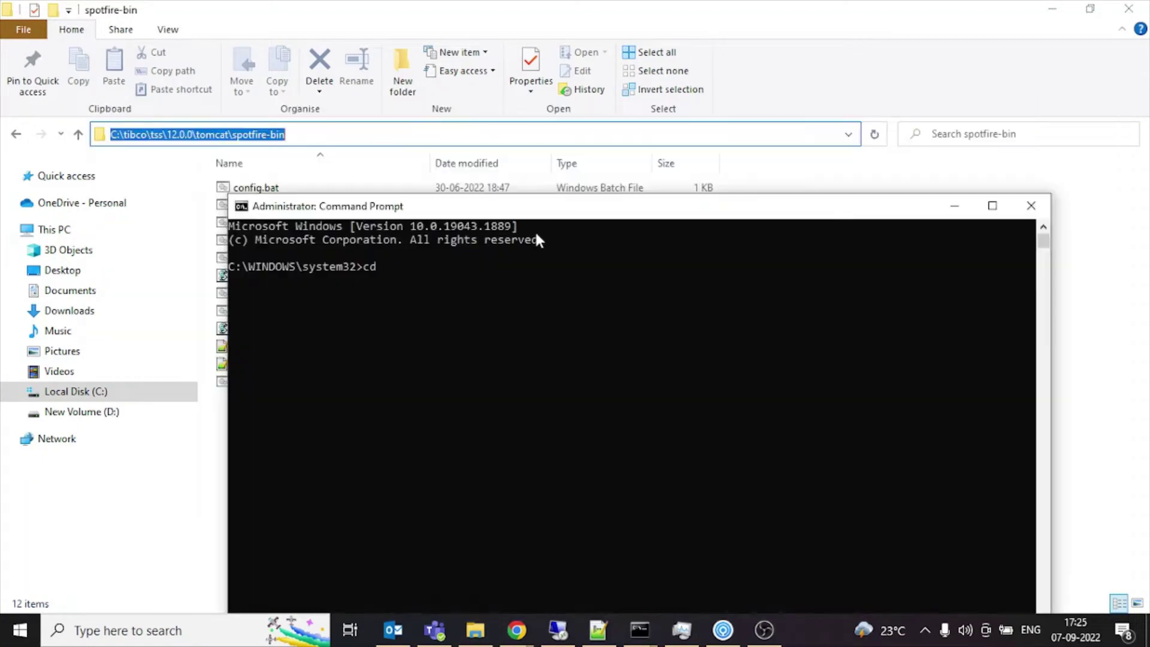
{"action": "key", "text": "ctrl+v"}
{"action": "key", "text": "Return"}
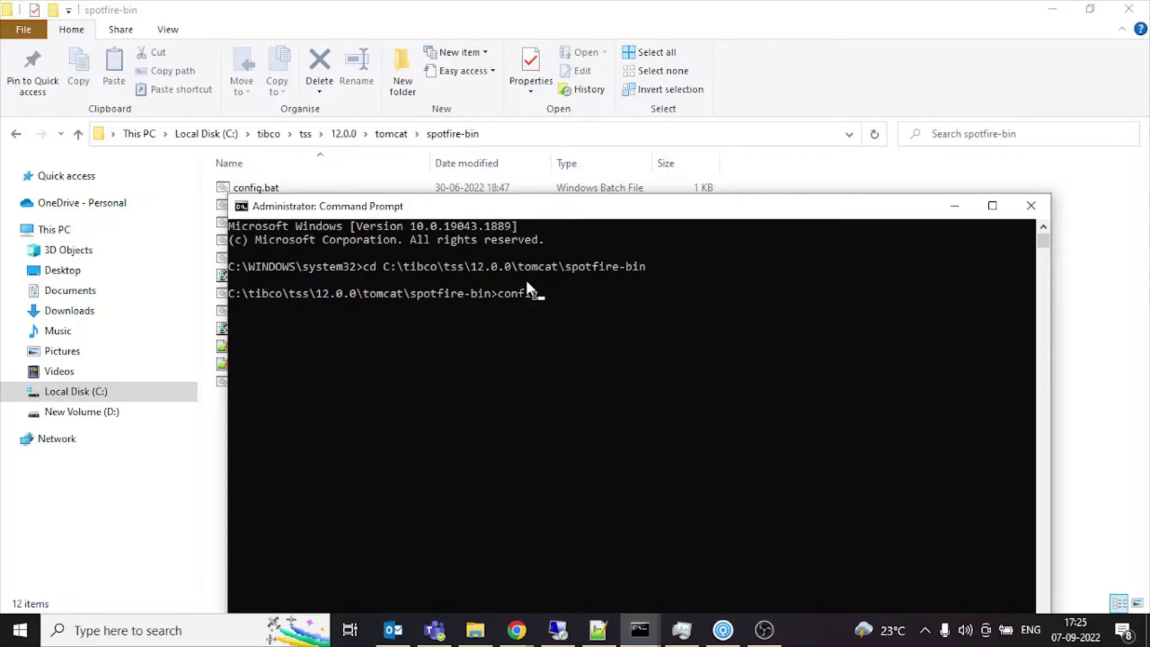
Run config export-service-config --capability=AUTOMATION_SERVICES --deployment-area=PRODUCTION and enter the tool password.
{"action": "type", "text": "config import-service-config"}
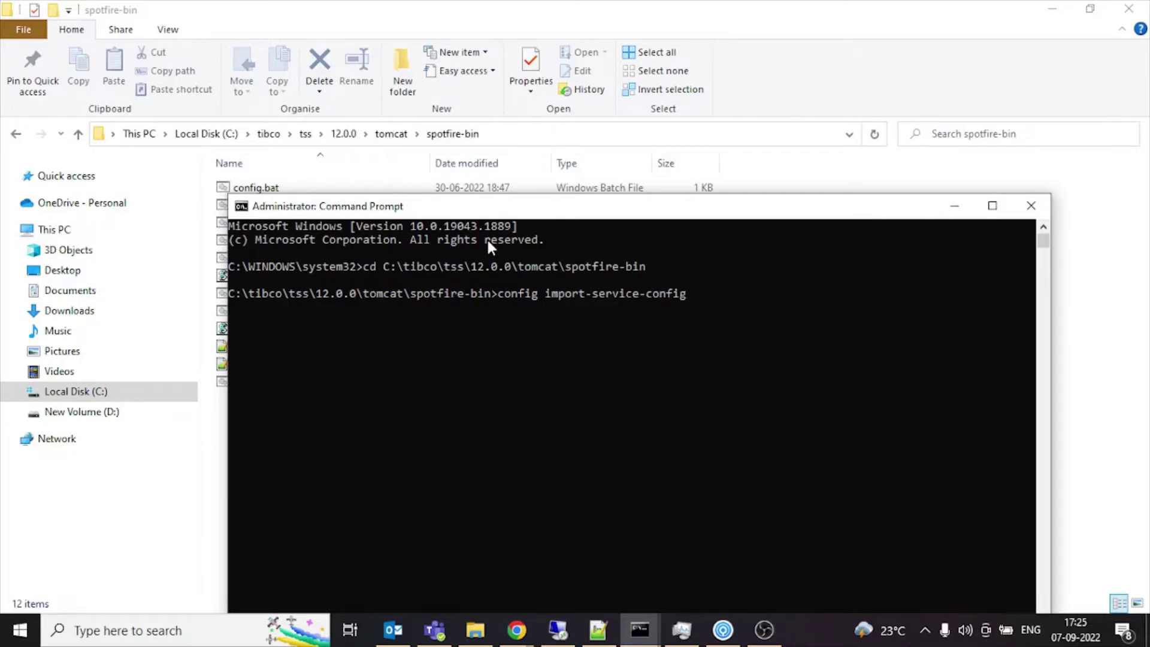
{"action": "type", "text": " -"}
{"action": "key", "text": "Left"}
{"action": "key", "text": "Left"}
{"action": "key", "text": "Left"}
{"action": "key", "text": "Left"}
{"action": "key", "text": "Left"}
{"action": "key", "text": "Left"}
{"action": "key", "text": "Left"}
{"action": "key", "text": "Left"}
{"action": "key", "text": "Left"}
{"action": "key", "text": "Left"}
{"action": "key", "text": "Left"}
{"action": "key", "text": "Left"}
{"action": "key", "text": "Left"}
{"action": "key", "text": "Left"}
{"action": "key", "text": "Left"}
{"action": "key", "text": "Left"}
{"action": "key", "text": "Left"}
{"action": "key", "text": "BackSpace"}
{"action": "key", "text": "BackSpace"}
{"action": "key", "text": "BackSpace"}
{"action": "key", "text": "BackSpace"}
{"action": "key", "text": "BackSpace"}
{"action": "key", "text": "BackSpace"}
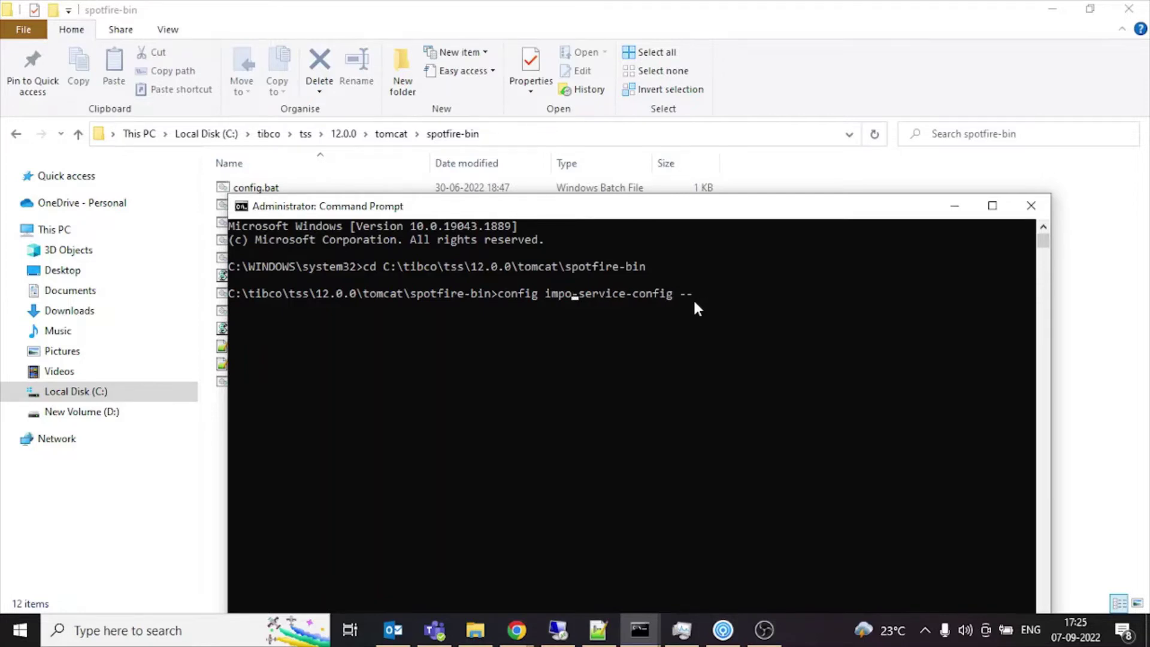
{"action": "type", "text": "export"}
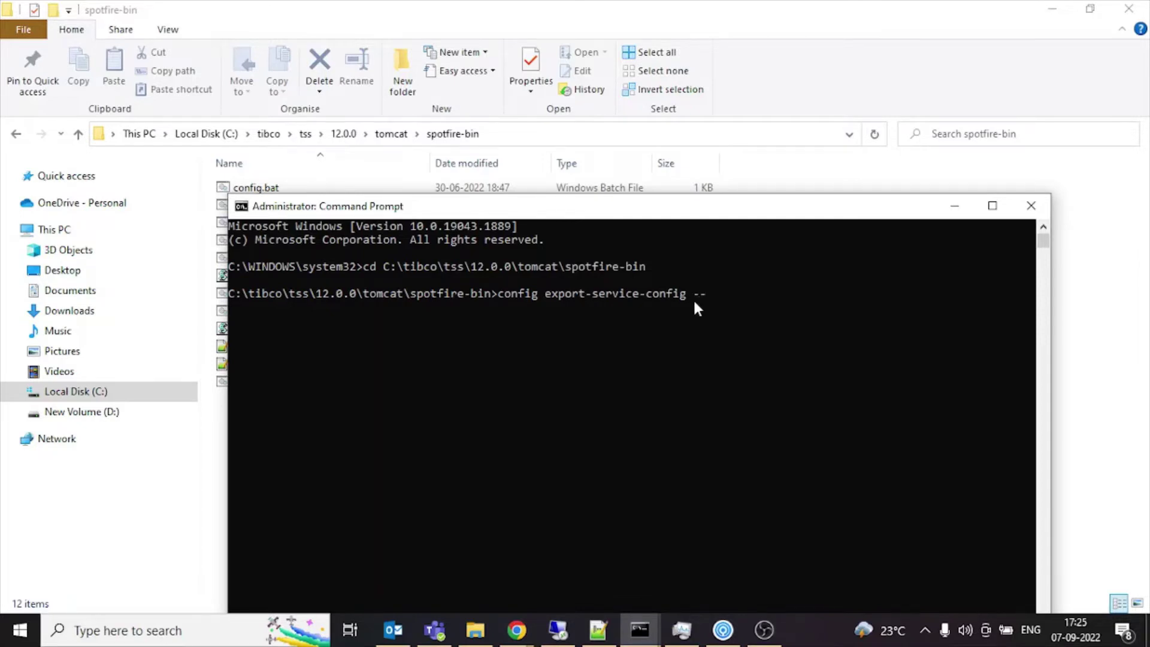
{"action": "type", "text": "capabi"}
{"action": "type", "text": "lity=AUTOMAT"}
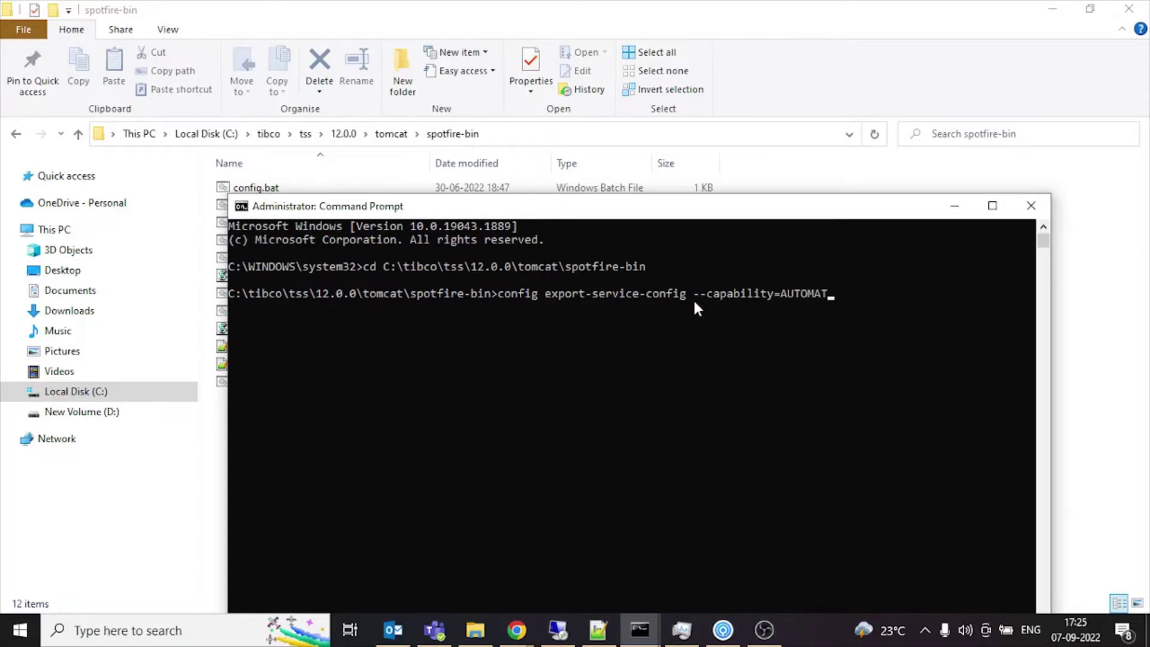
{"action": "type", "text": "ION_SERVICES --deployem"}
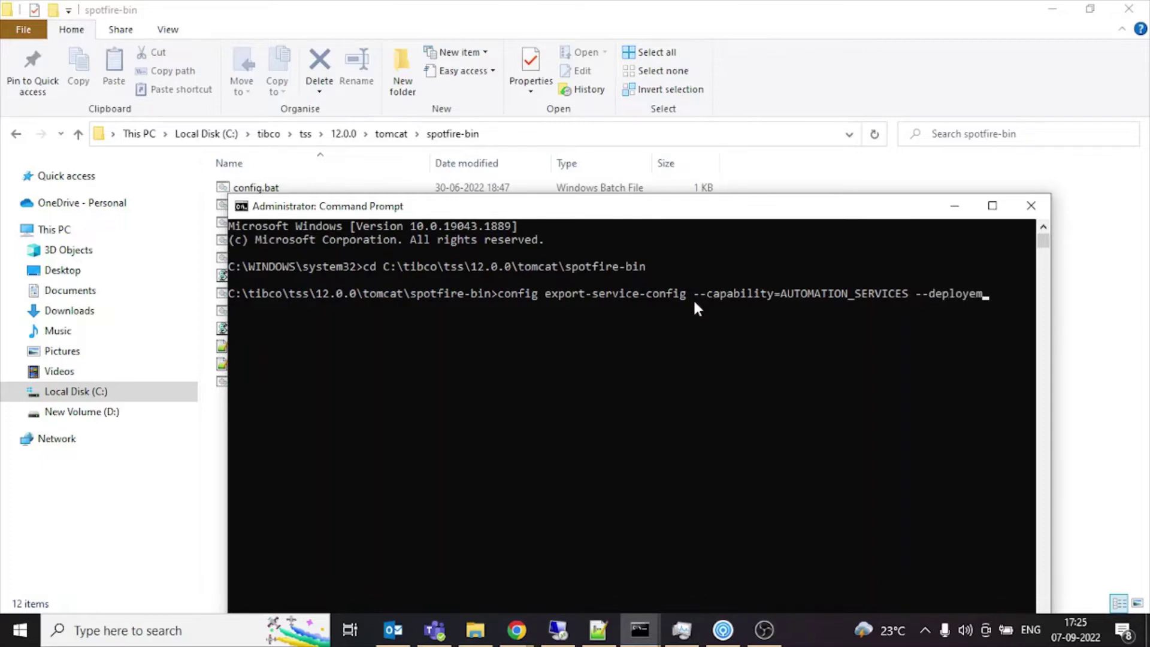
{"action": "key", "text": "BackSpace"}
{"action": "key", "text": "BackSpace"}
{"action": "type", "text": "ment"}
{"action": "key", "text": "BackSpace"}
{"action": "type", "text": "-area=PRODUCTION"}
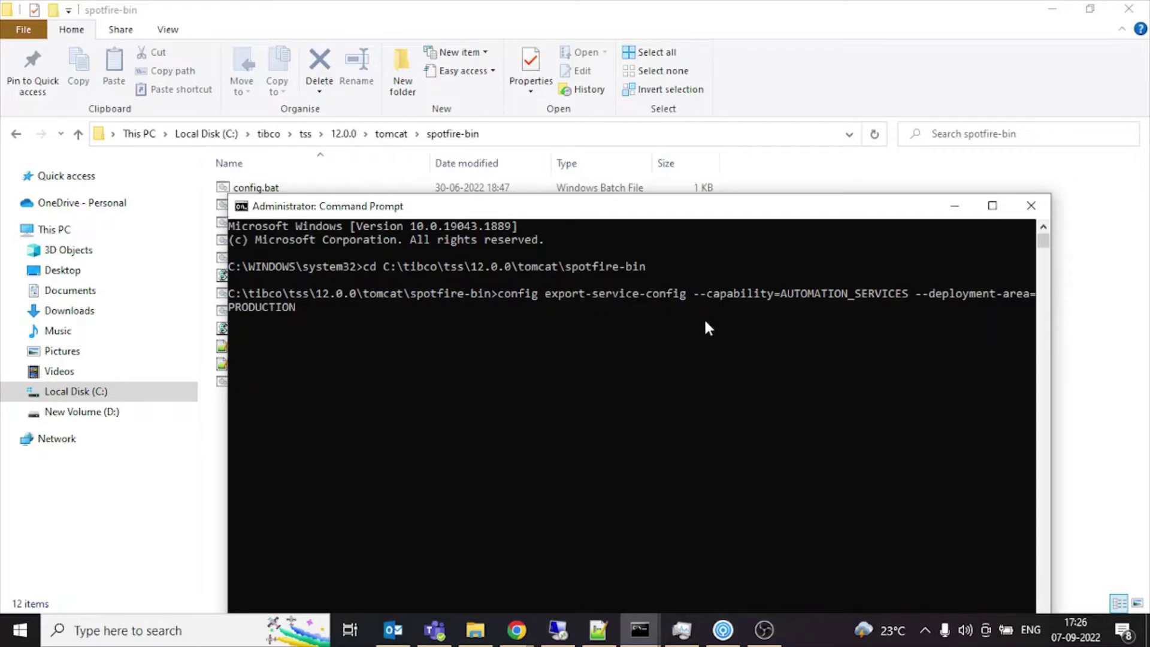
{"action": "key", "text": "Return"}
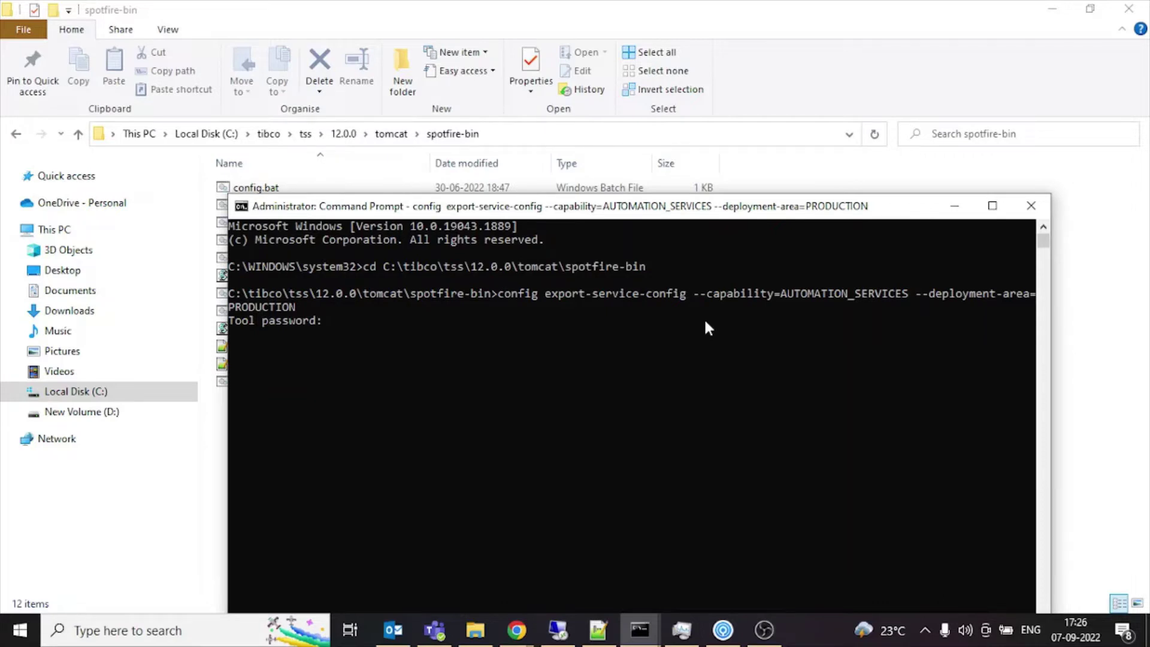
{"action": "key", "text": "Return"}
Open the exported config\root folder and edit Spotfire.Dxp.Worker.Automation.config with Notepad++.
{"action": "left_click_drag", "start_coordinate": [602, 212], "coordinate": [627, 274]}
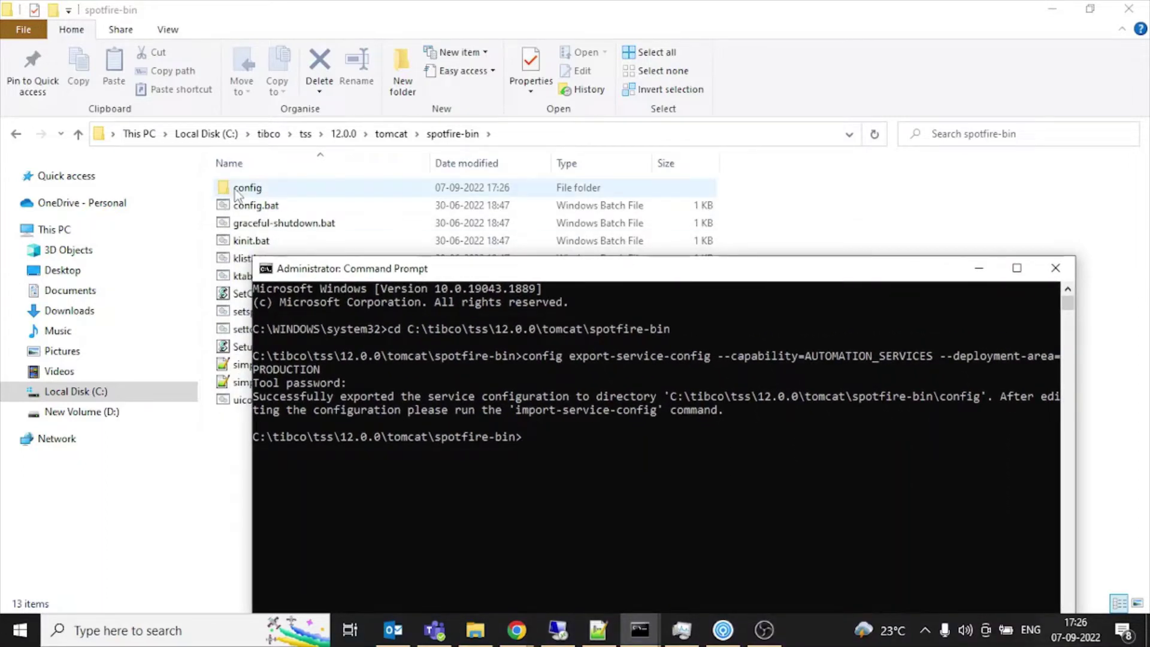
{"action": "left_click", "coordinate": [238, 192]}
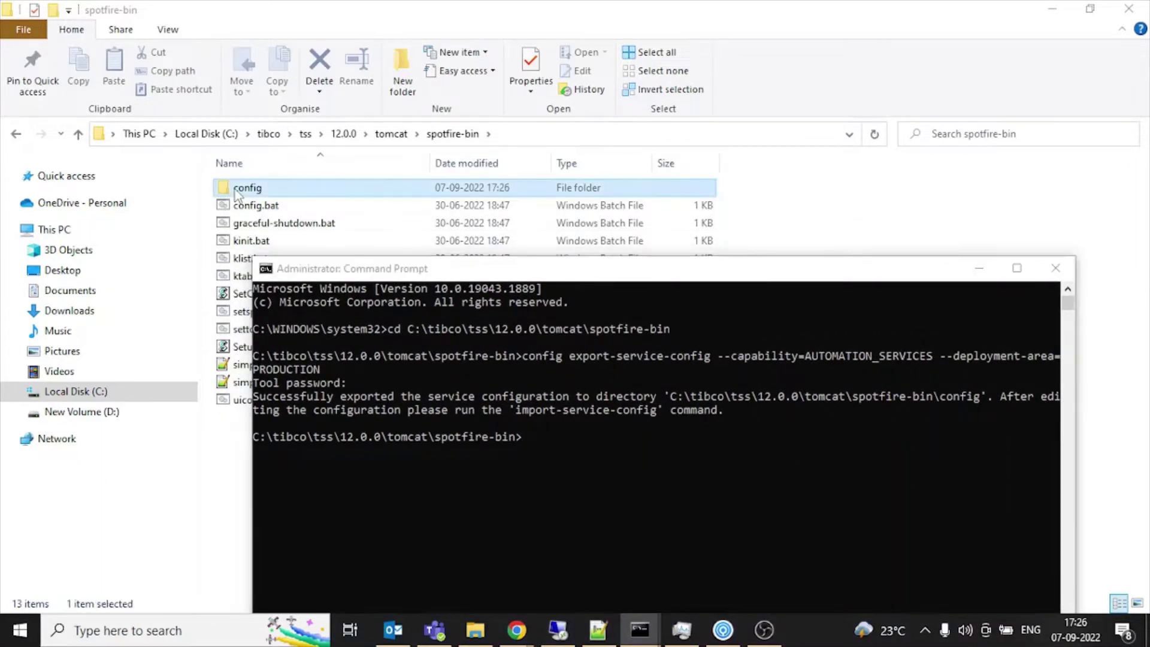
{"action": "double_click", "coordinate": [238, 191]}
{"action": "double_click", "coordinate": [238, 191]}
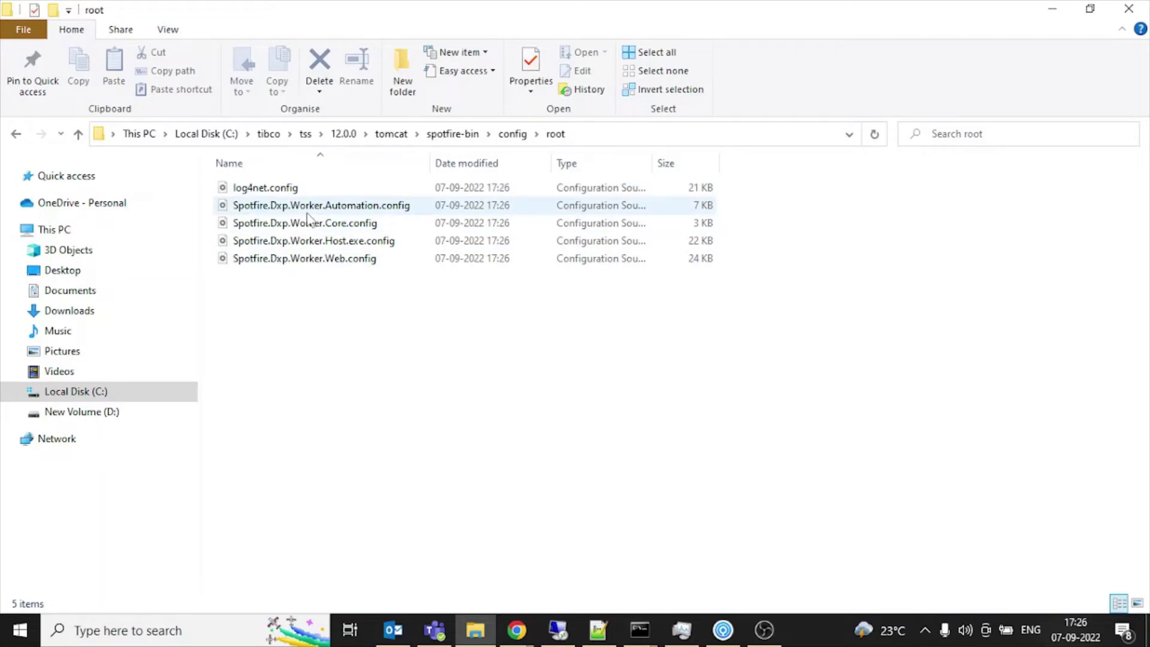
{"action": "right_click", "coordinate": [366, 208]}
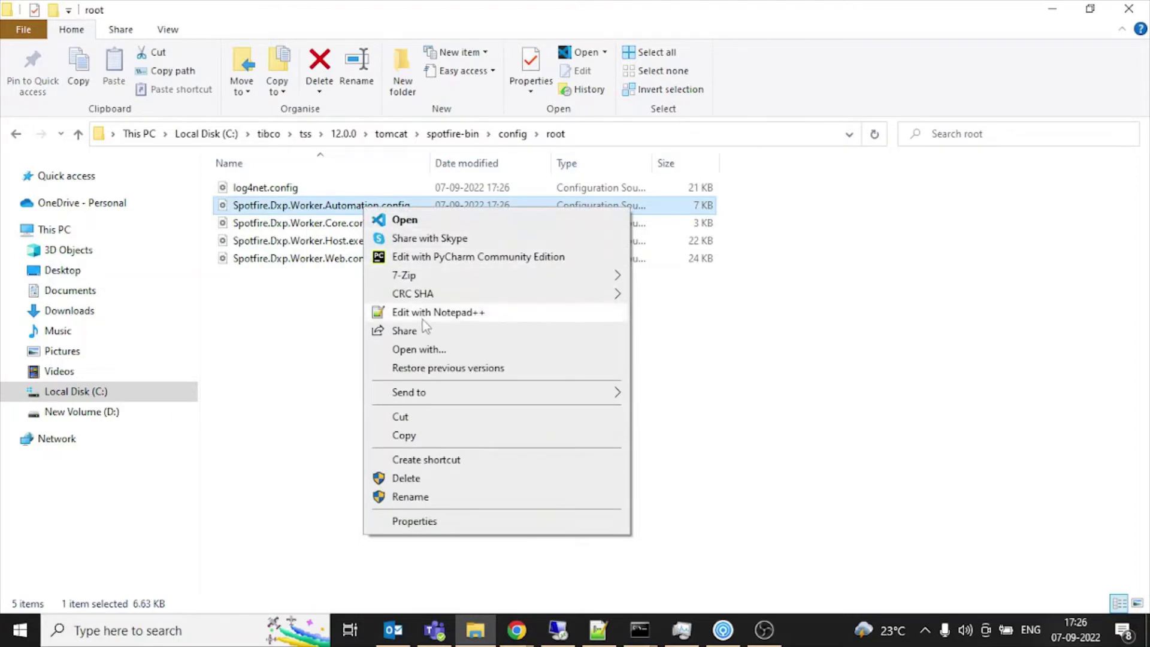
{"action": "left_click", "coordinate": [423, 319]}
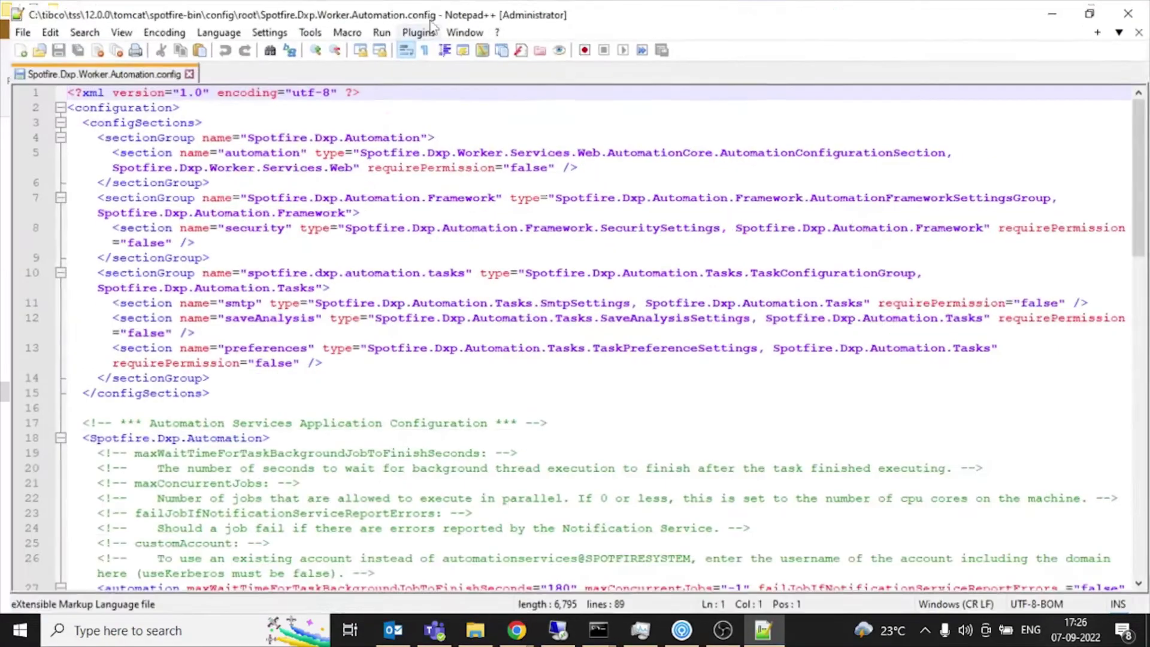
Scroll the Automation config down to the <smtp> and email preferences sections.
{"action": "scroll", "coordinate": [545, 337], "scroll_direction": "down", "scroll_amount": 13}
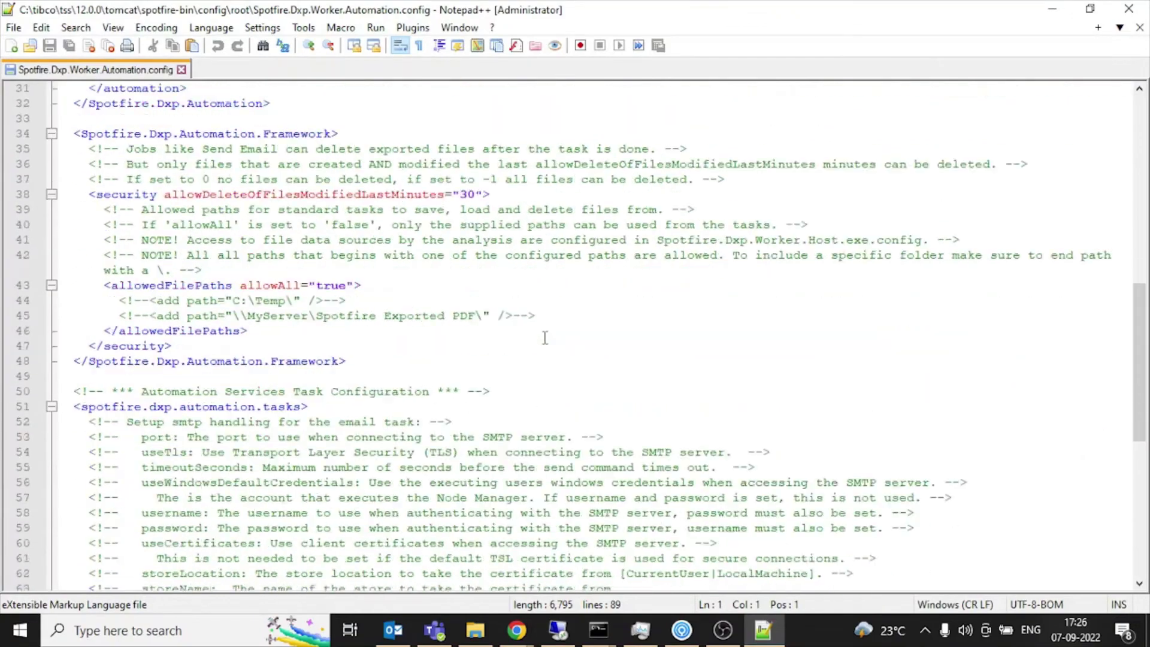
{"action": "scroll", "coordinate": [559, 332], "scroll_direction": "down", "scroll_amount": 6}
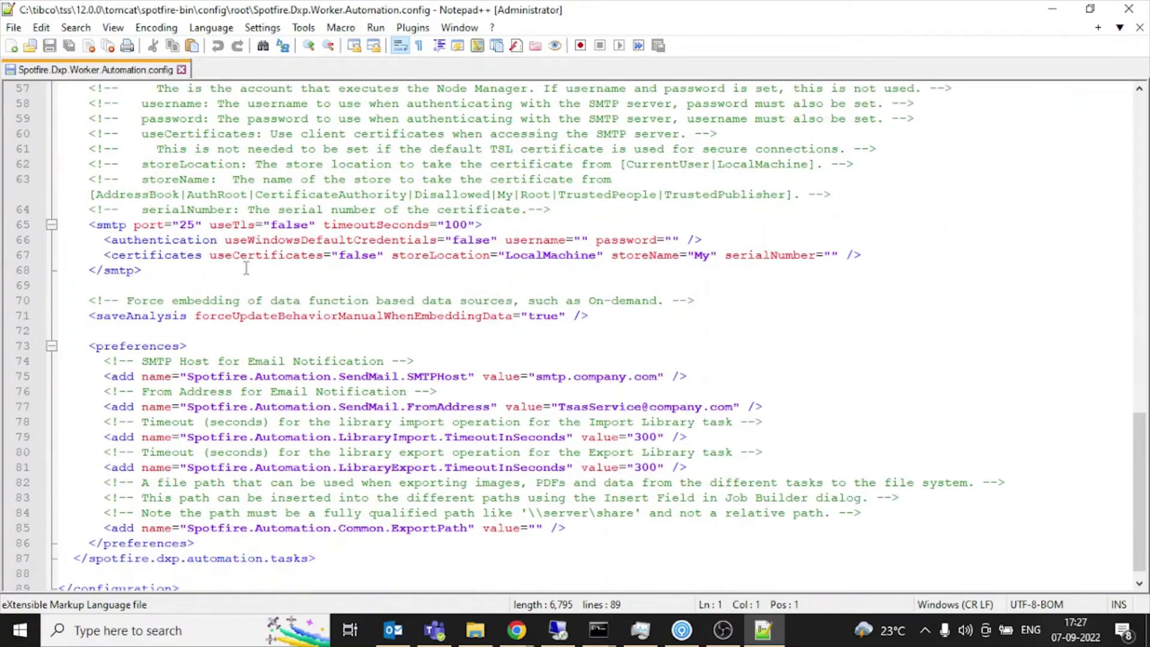
{"action": "scroll", "coordinate": [245, 268], "scroll_direction": "up", "scroll_amount": 4}
{"action": "scroll", "coordinate": [246, 267], "scroll_direction": "down", "scroll_amount": 1}
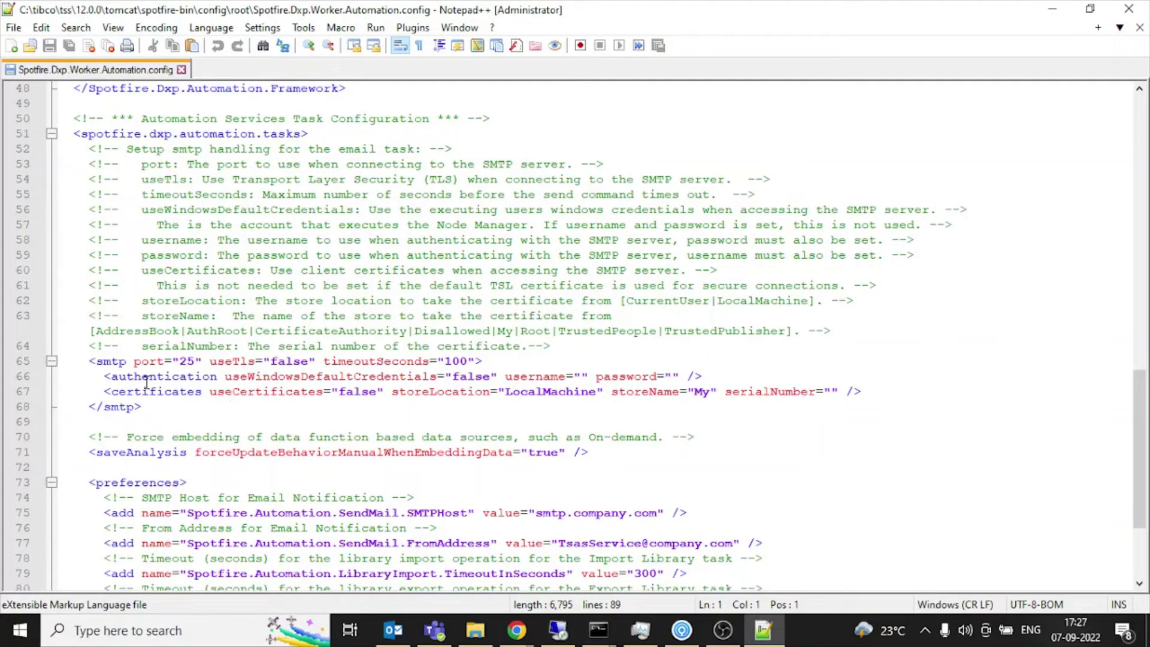
{"action": "scroll", "coordinate": [147, 381], "scroll_direction": "down", "scroll_amount": 4}
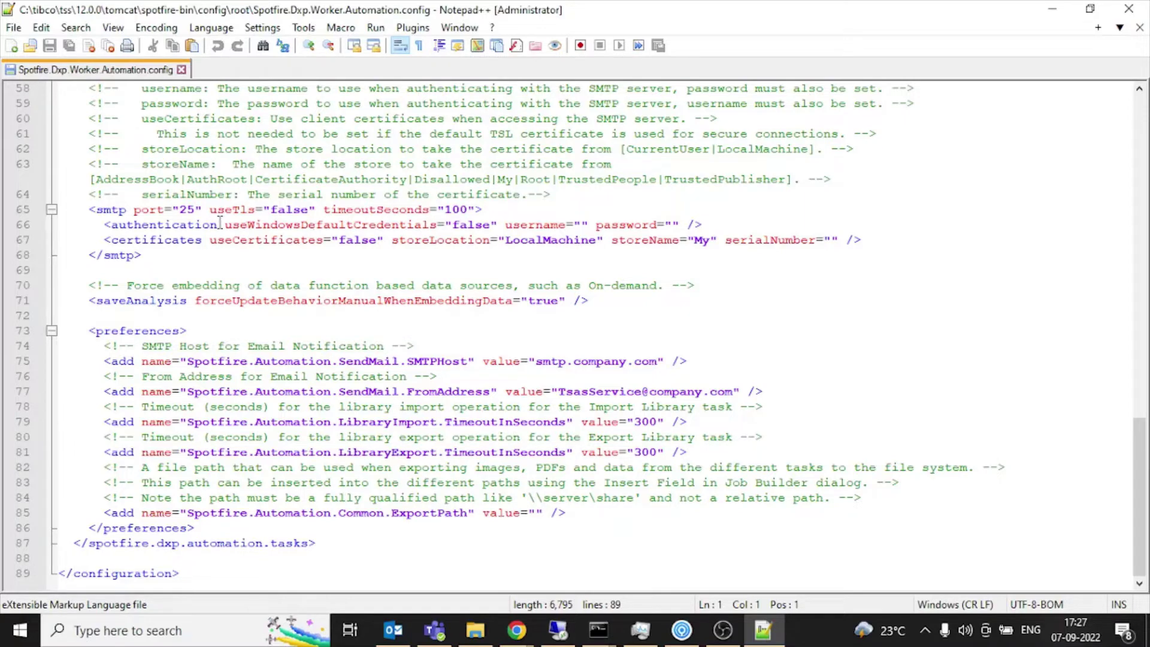
Set SMTP host to smtp.sendgrid.net, enter the sender e-mail address, and username apikey.
{"action": "double_click", "coordinate": [188, 211]}
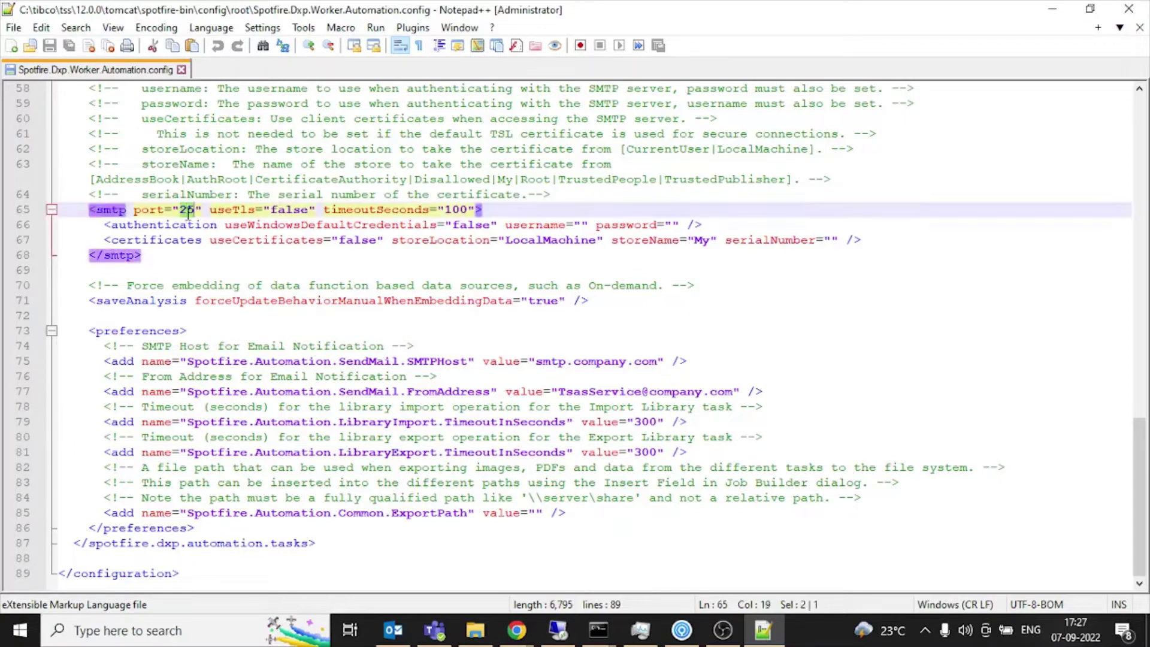
{"action": "mouse_move", "coordinate": [764, 630]}
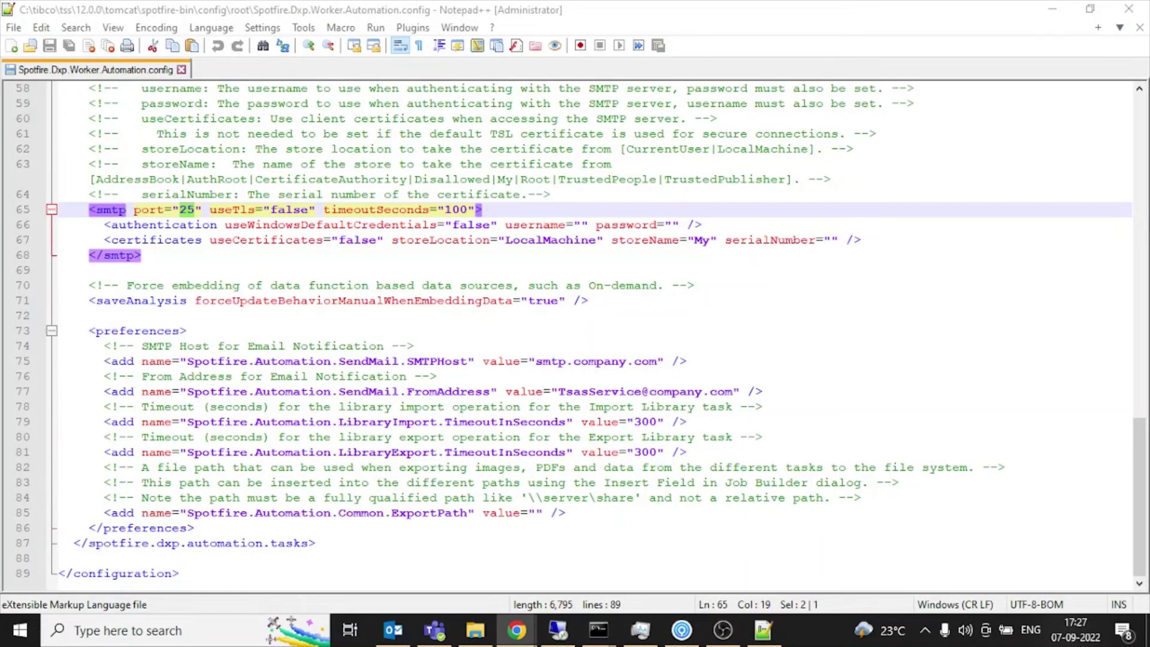
{"action": "left_click_drag", "start_coordinate": [536, 362], "coordinate": [657, 361]}
{"action": "type", "text": "smtp.sendgrid.net"}
{"action": "left_click_drag", "start_coordinate": [558, 392], "coordinate": [733, 392]}
{"action": "key", "text": "BackSpace"}
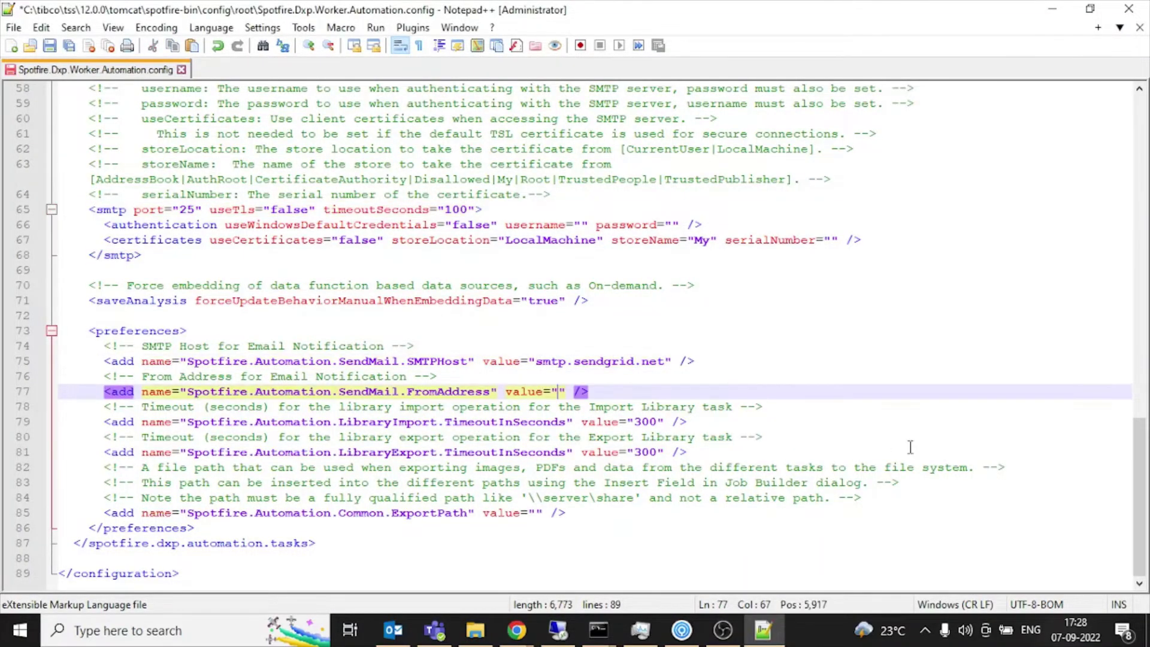
{"action": "left_click", "coordinate": [579, 224]}
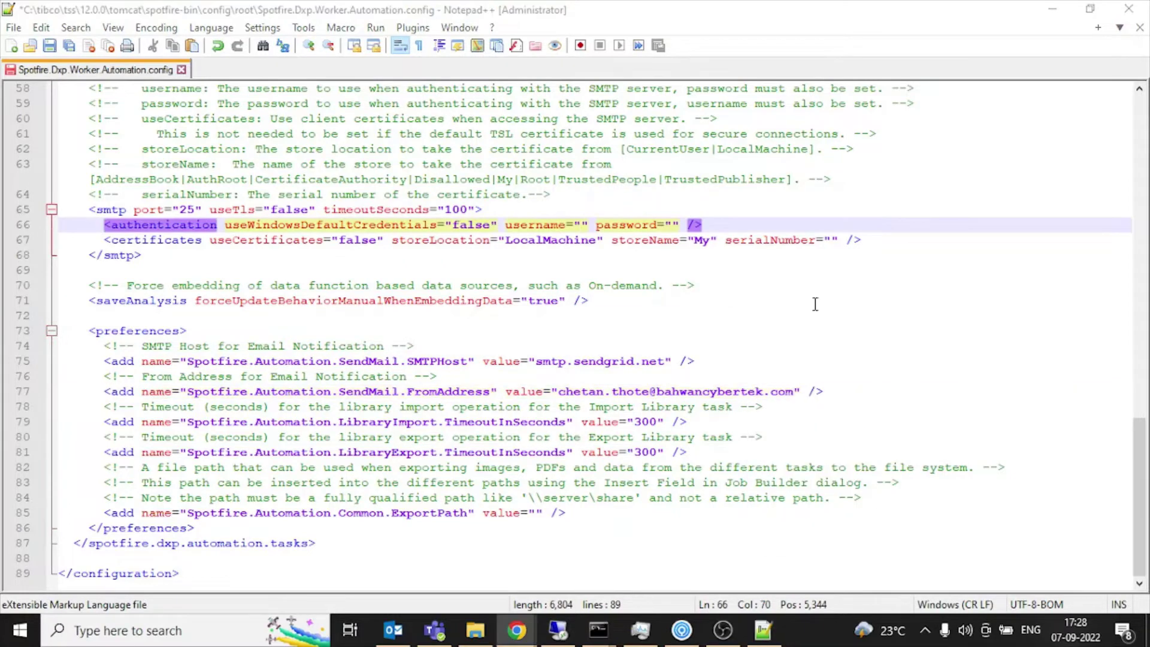
{"action": "type", "text": "apikey"}
Change the SMTP port to 587, paste the API key as password, and save.
{"action": "double_click", "coordinate": [187, 209]}
{"action": "type", "text": "587"}
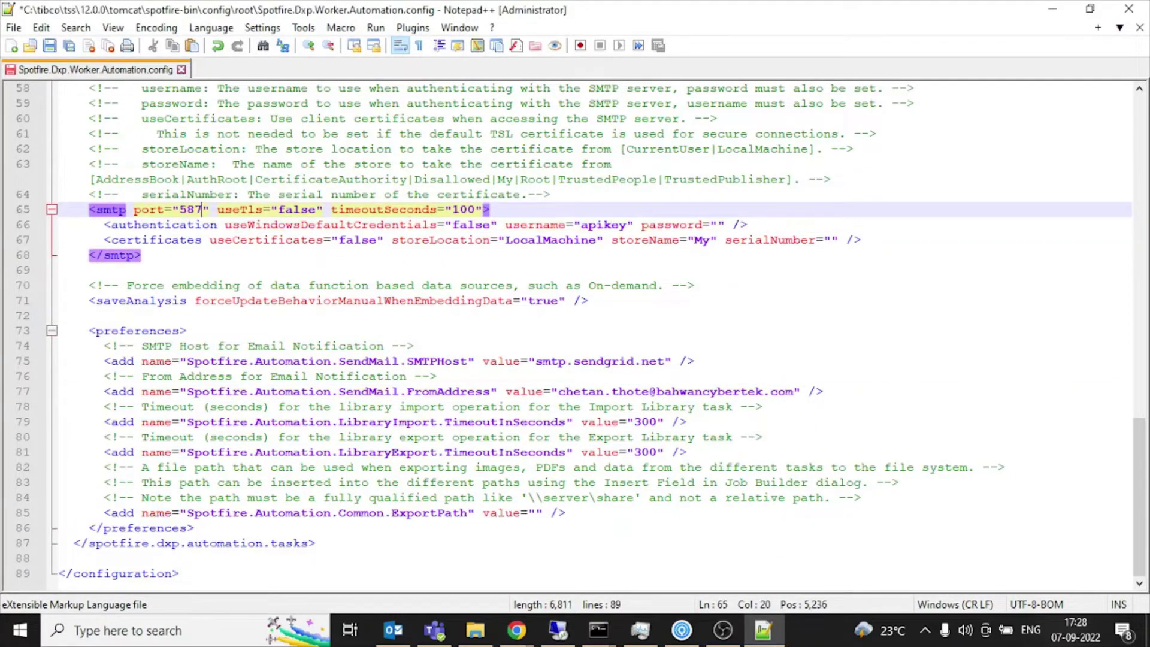
{"action": "key", "text": "alt+Tab"}
{"action": "left_click", "coordinate": [717, 225]}
{"action": "key", "text": "ctrl+v"}
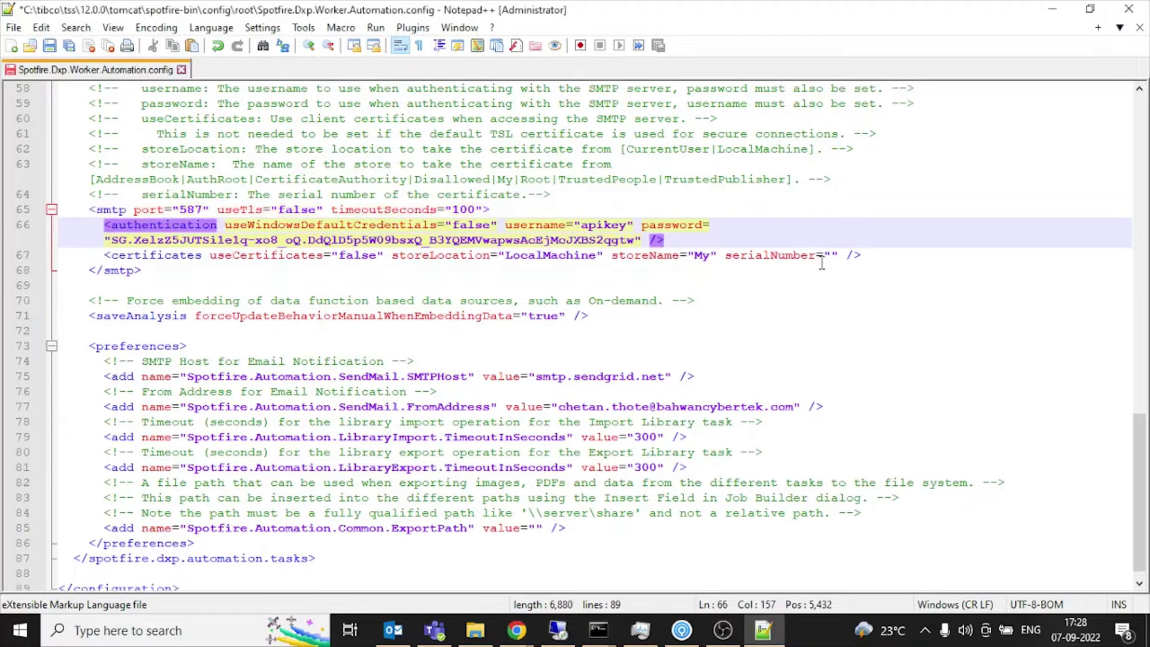
{"action": "key", "text": "ctrl+s"}
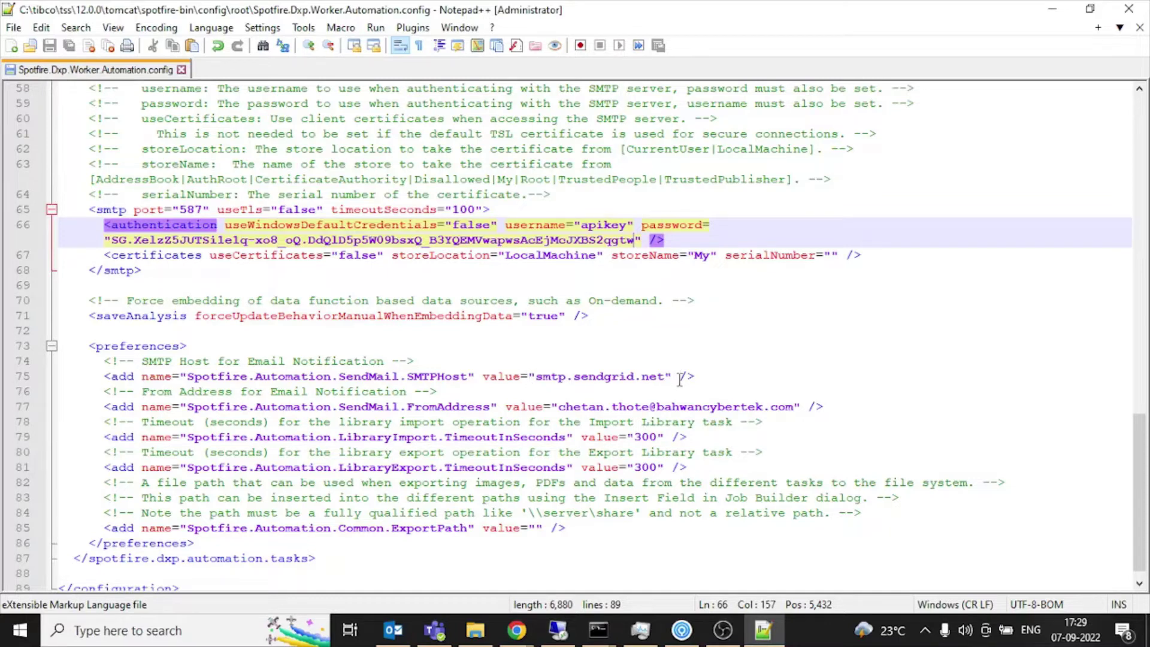
Point out the FromAddress setting in the saved config.
{"action": "double_click", "coordinate": [460, 407]}
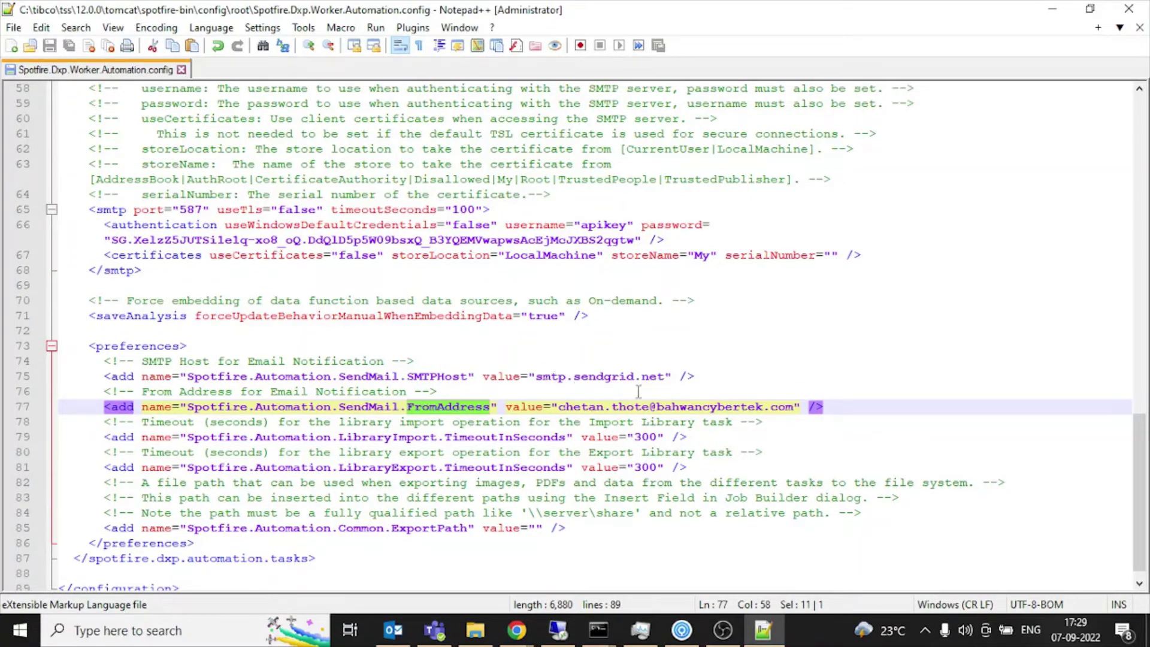
{"action": "left_click", "coordinate": [239, 272]}
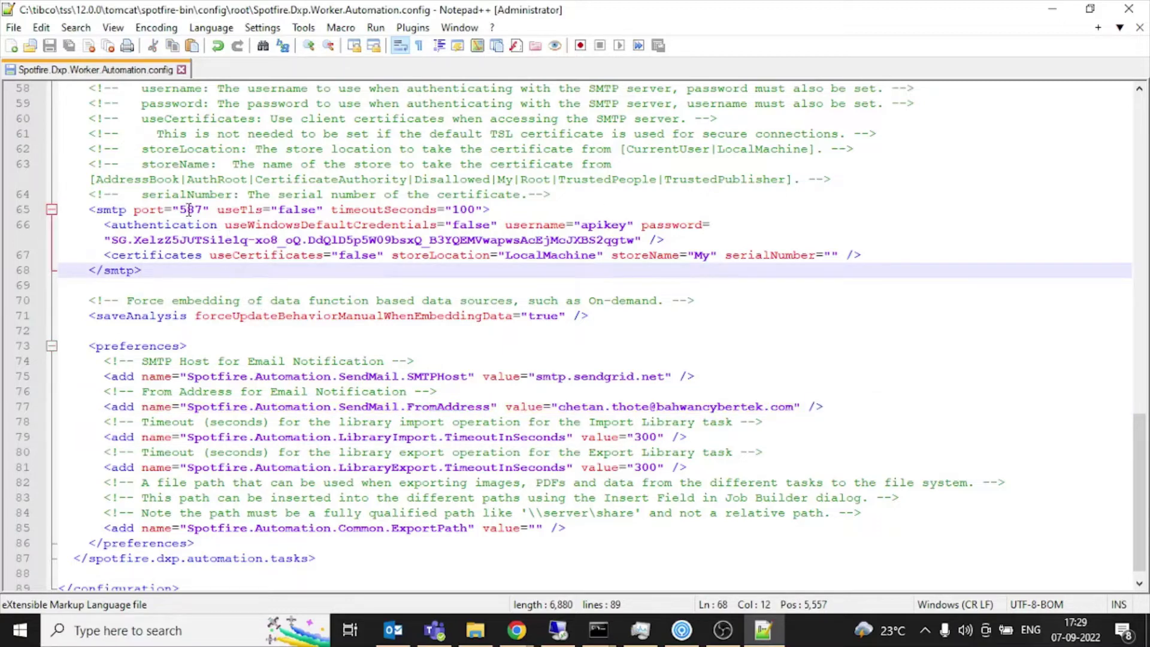
{"action": "scroll", "coordinate": [473, 433], "scroll_direction": "down", "scroll_amount": 1}
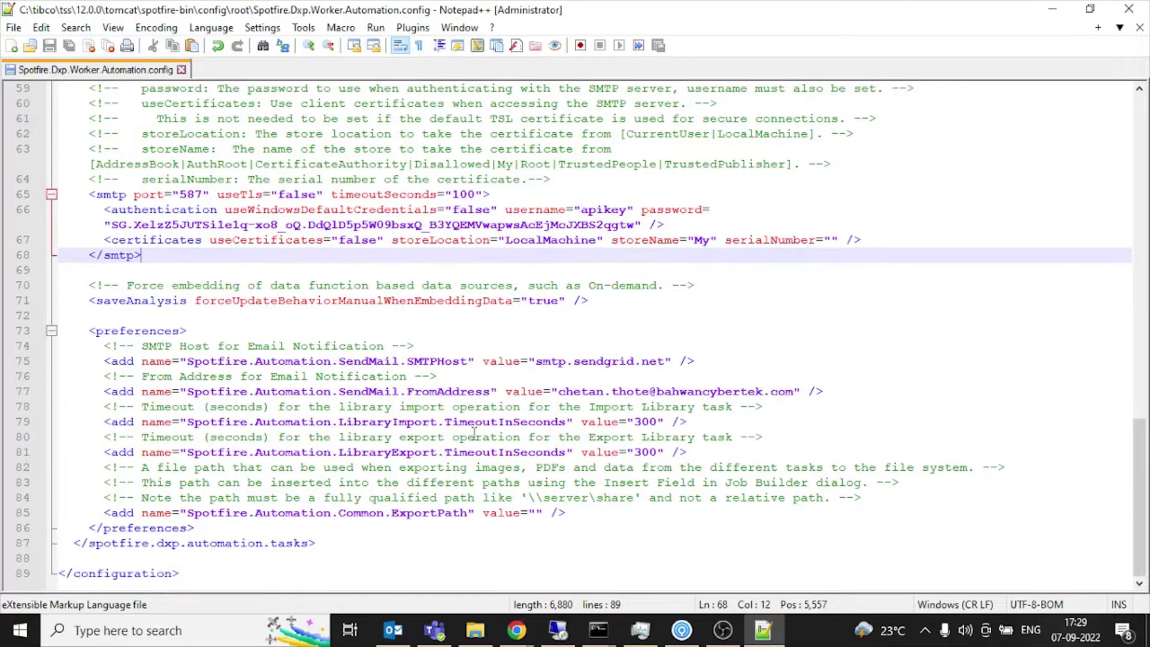
{"action": "scroll", "coordinate": [473, 432], "scroll_direction": "up", "scroll_amount": 6}
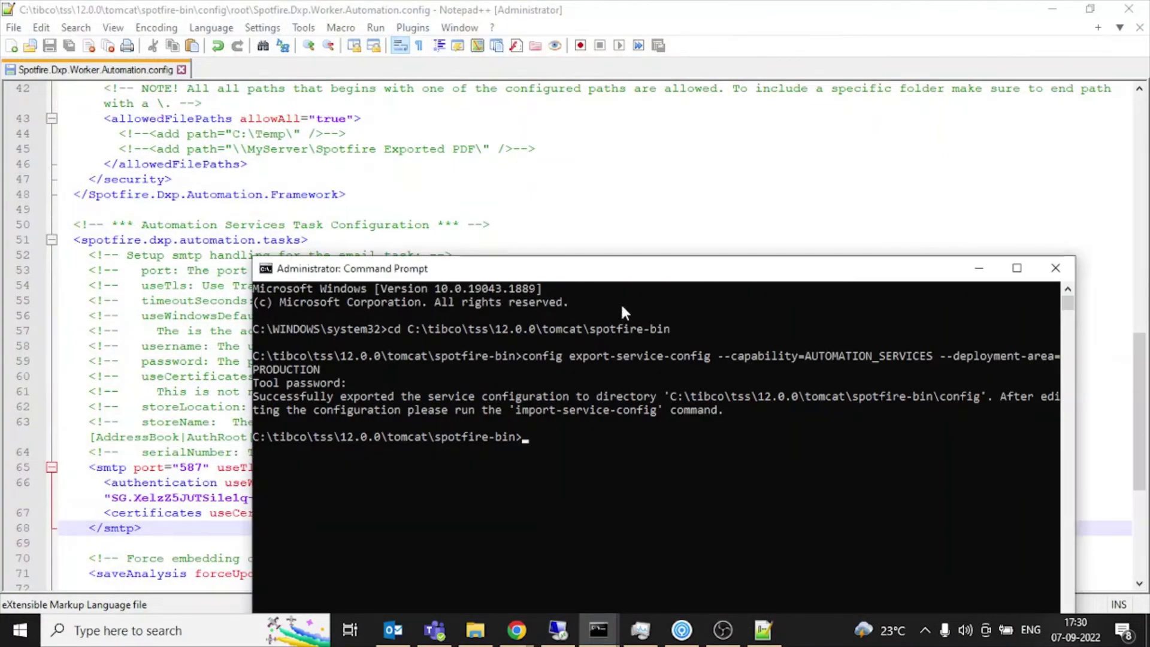
Run config import-service-config --config-name=TestSMPTConfig and enter the tool password.
{"action": "left_click", "coordinate": [612, 288]}
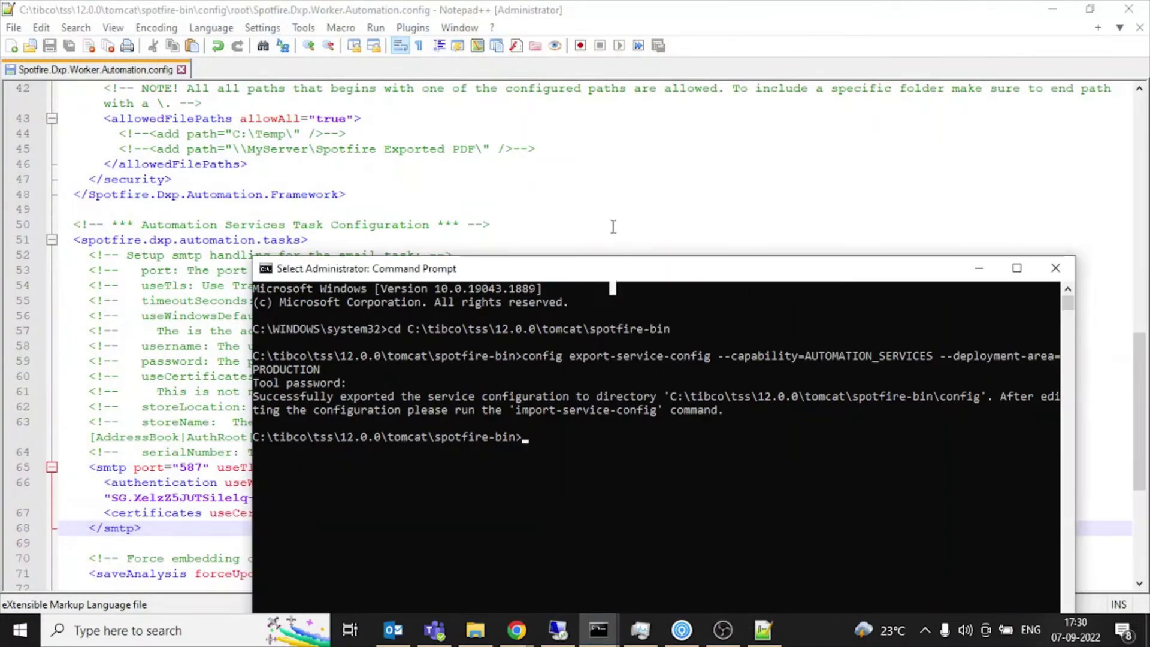
{"action": "left_click_drag", "start_coordinate": [613, 264], "coordinate": [590, 127]}
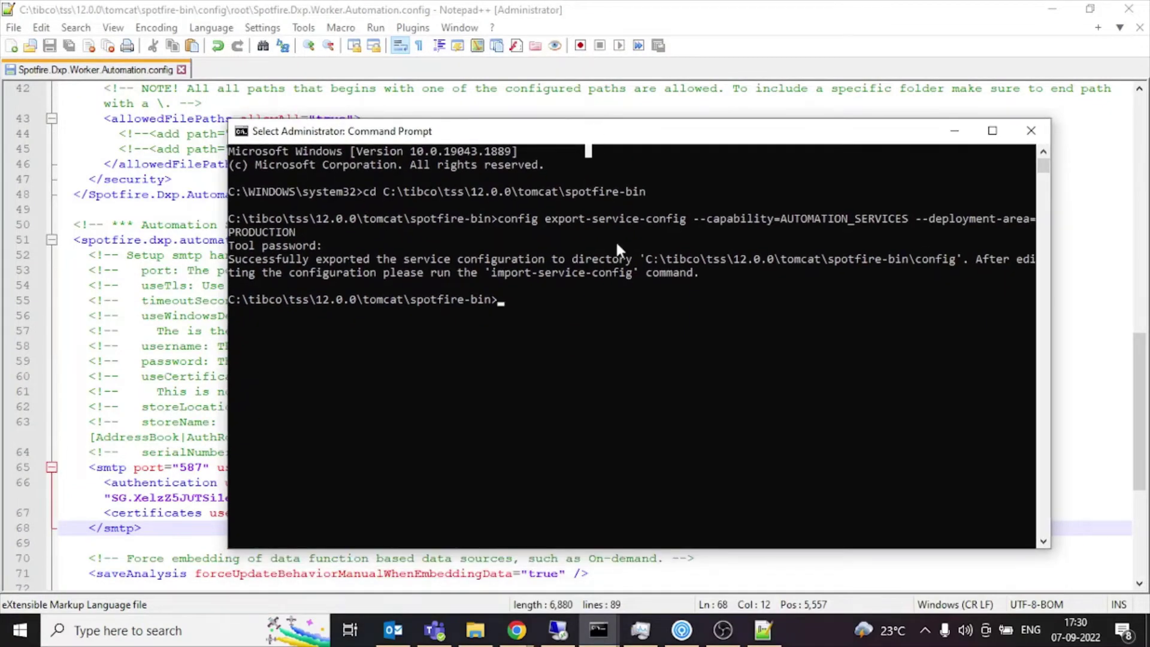
{"action": "left_click", "coordinate": [621, 349]}
{"action": "type", "text": "co"}
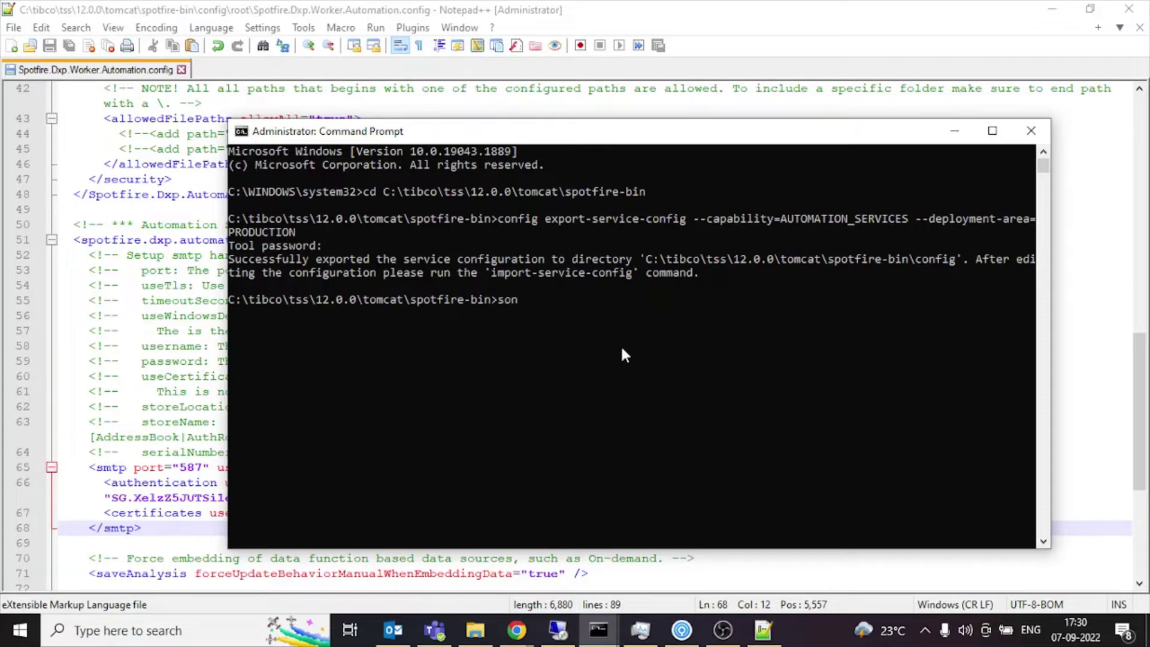
{"action": "type", "text": "nfig import-service"}
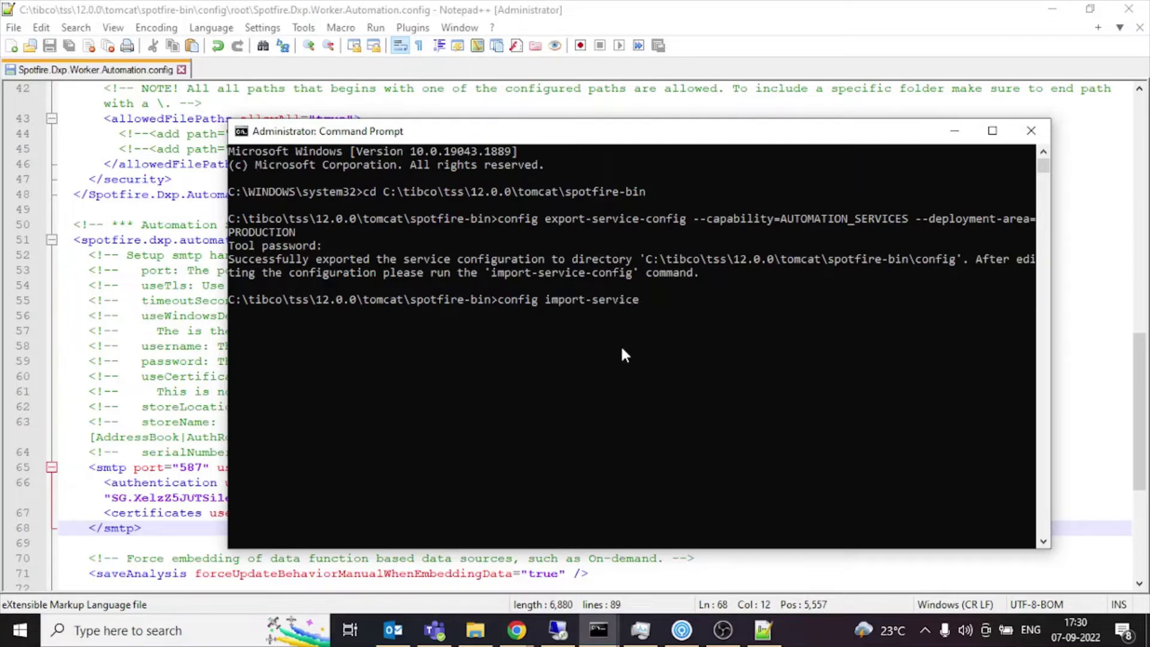
{"action": "type", "text": "-config "}
{"action": "type", "text": "--con"}
{"action": "type", "text": "-name="}
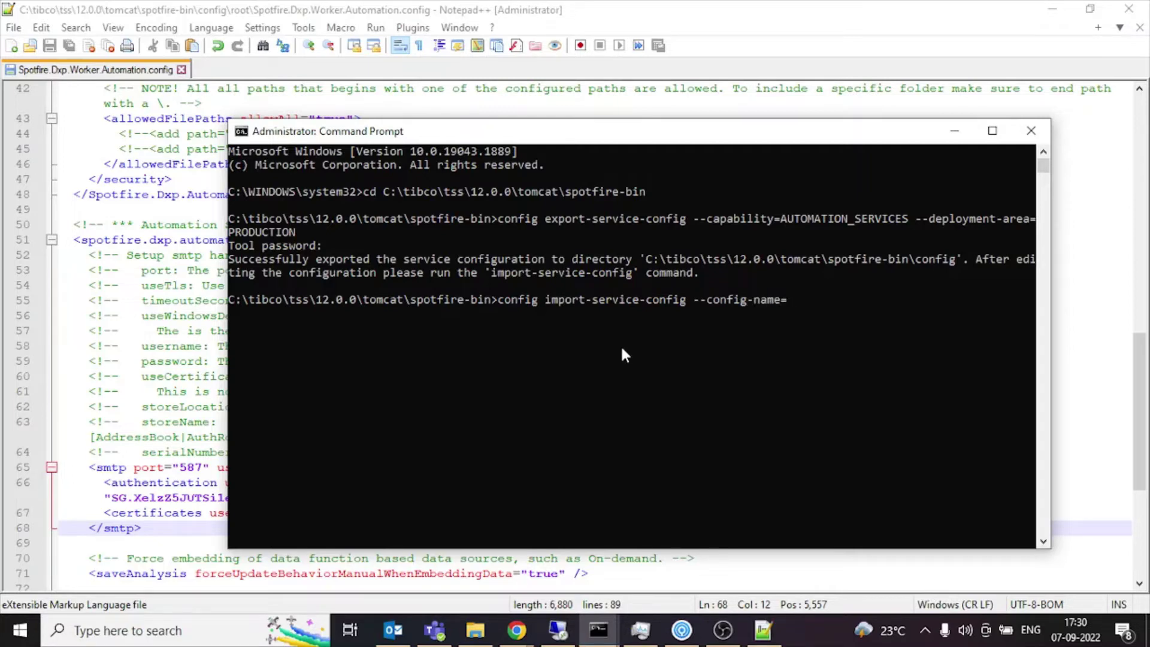
{"action": "type", "text": "TestSMPTC"}
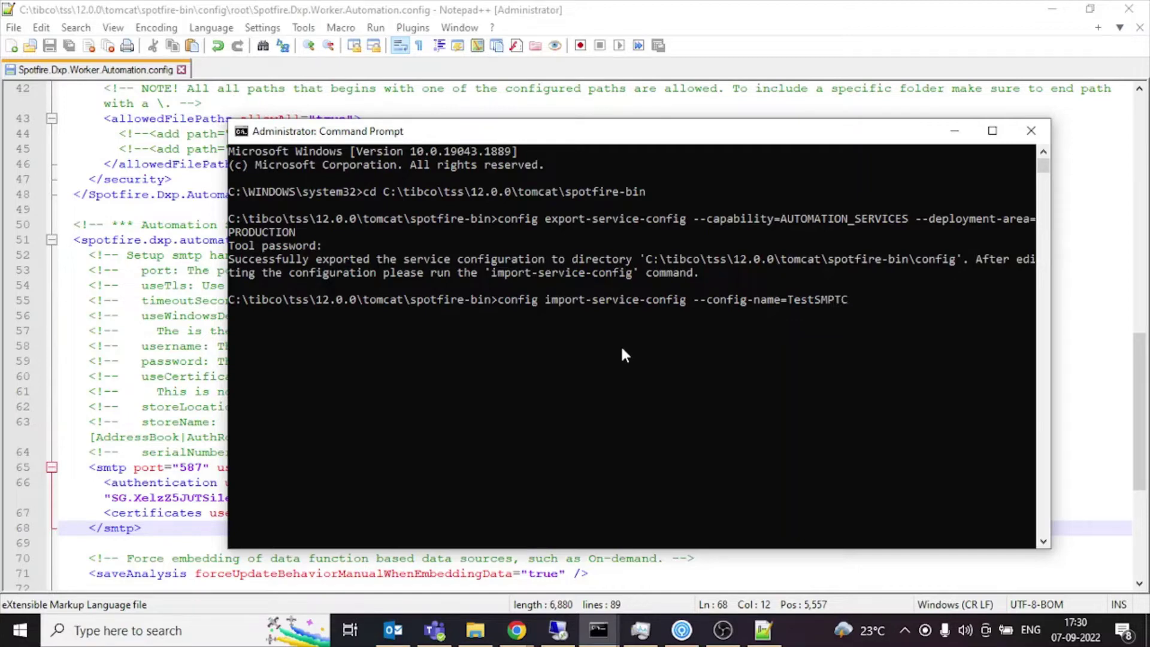
{"action": "type", "text": "onfig"}
{"action": "key", "text": "Return"}
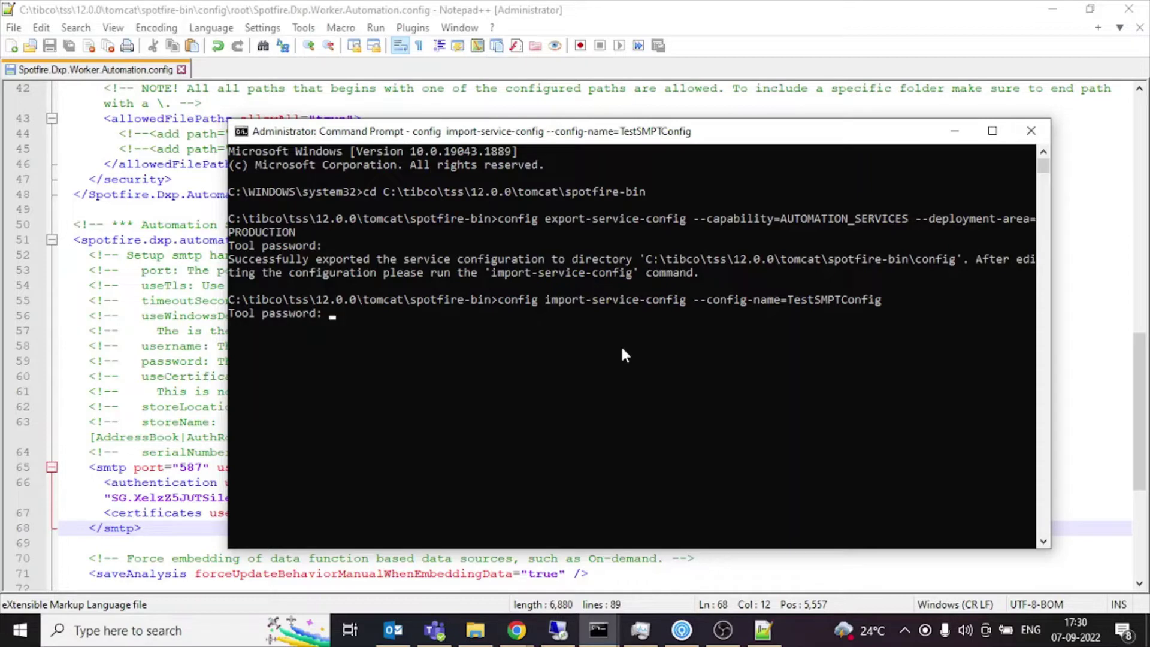
{"action": "key", "text": "Return"}
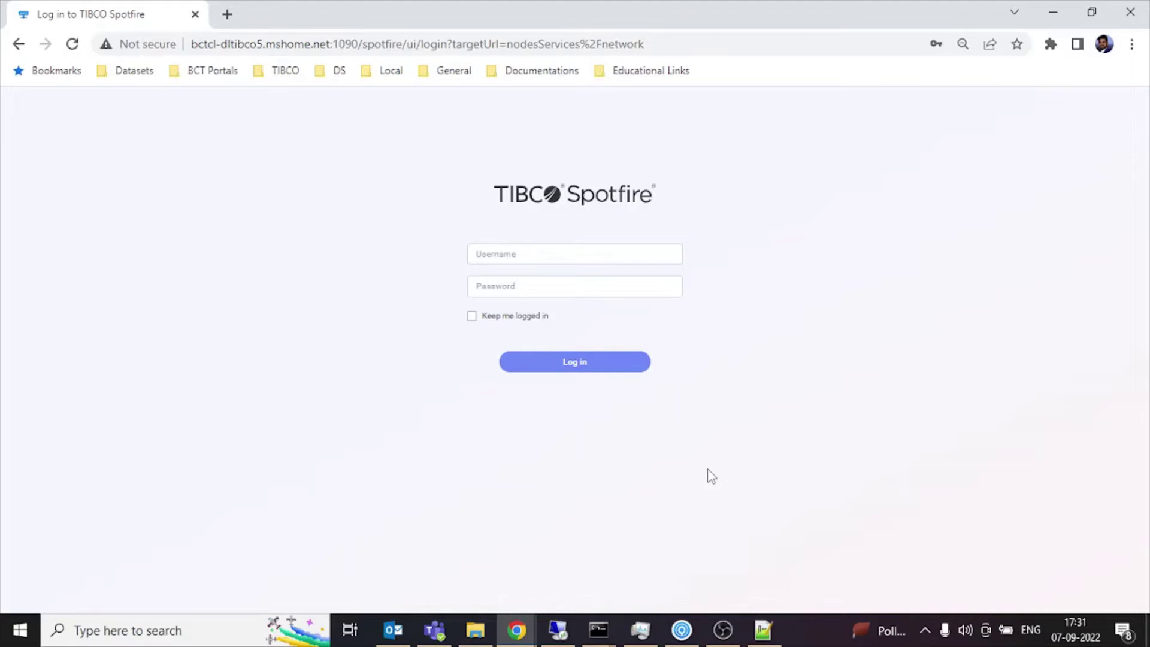
Log in with the saved administrator account and open AUTOMATION_SERVICES on node BCTCL-DLTIBCO5.
{"action": "left_click", "coordinate": [570, 252]}
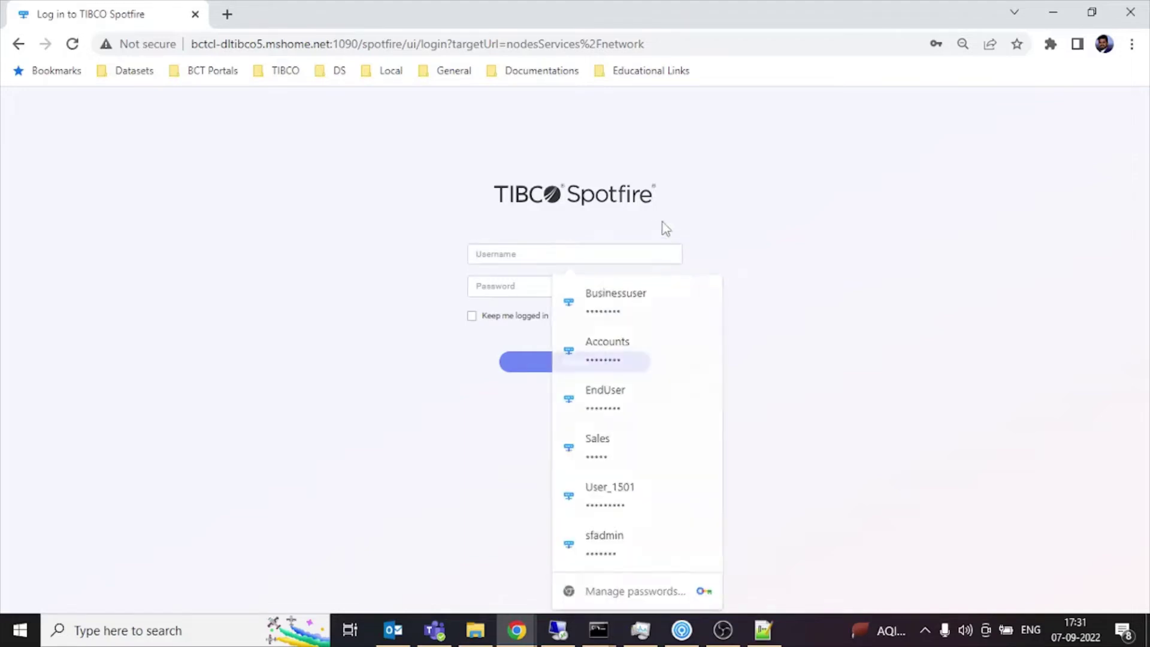
{"action": "left_click", "coordinate": [749, 233]}
{"action": "left_click", "coordinate": [673, 261]}
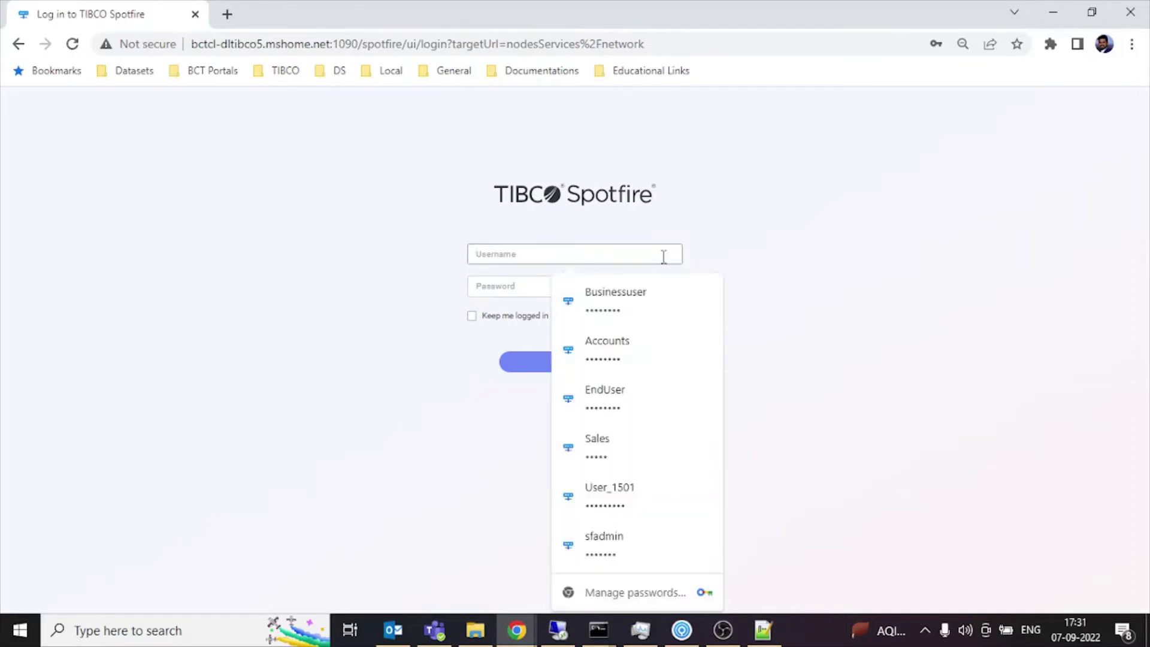
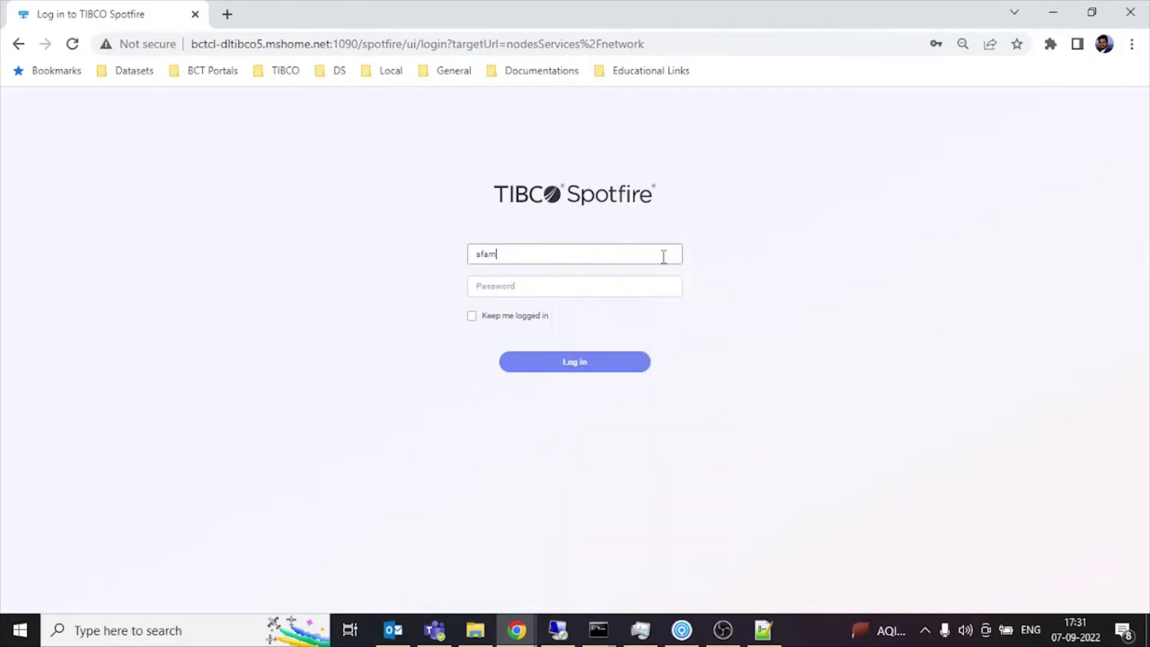
{"action": "key", "text": "BackSpace"}
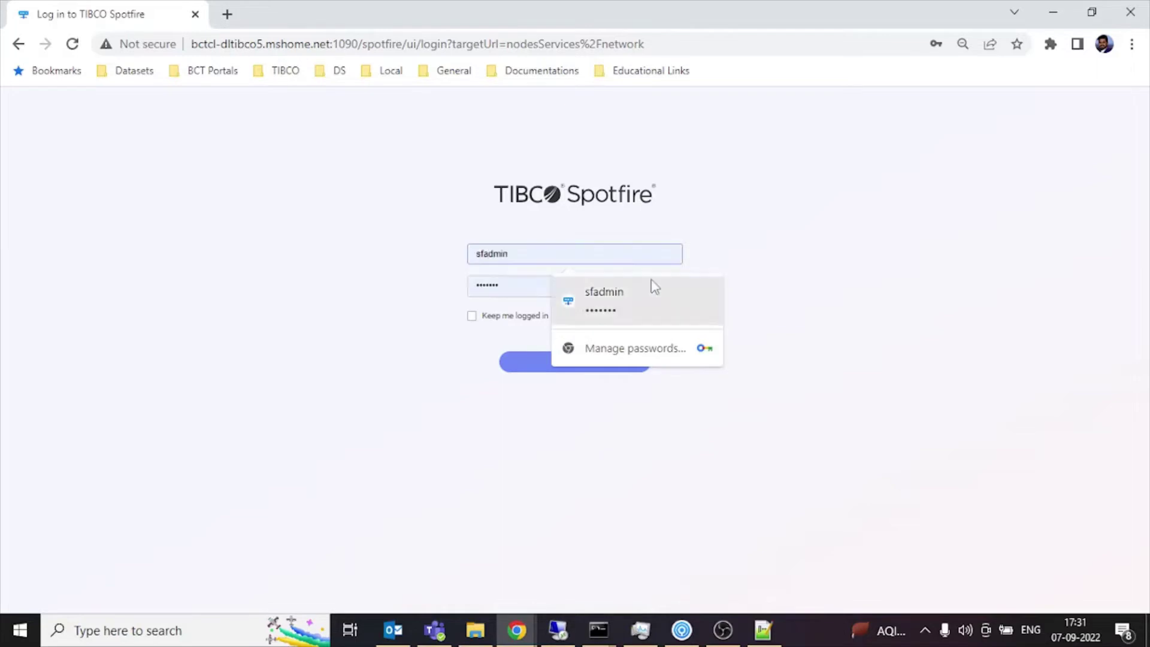
{"action": "left_click", "coordinate": [652, 285]}
{"action": "left_click", "coordinate": [490, 319]}
{"action": "left_click", "coordinate": [529, 373]}
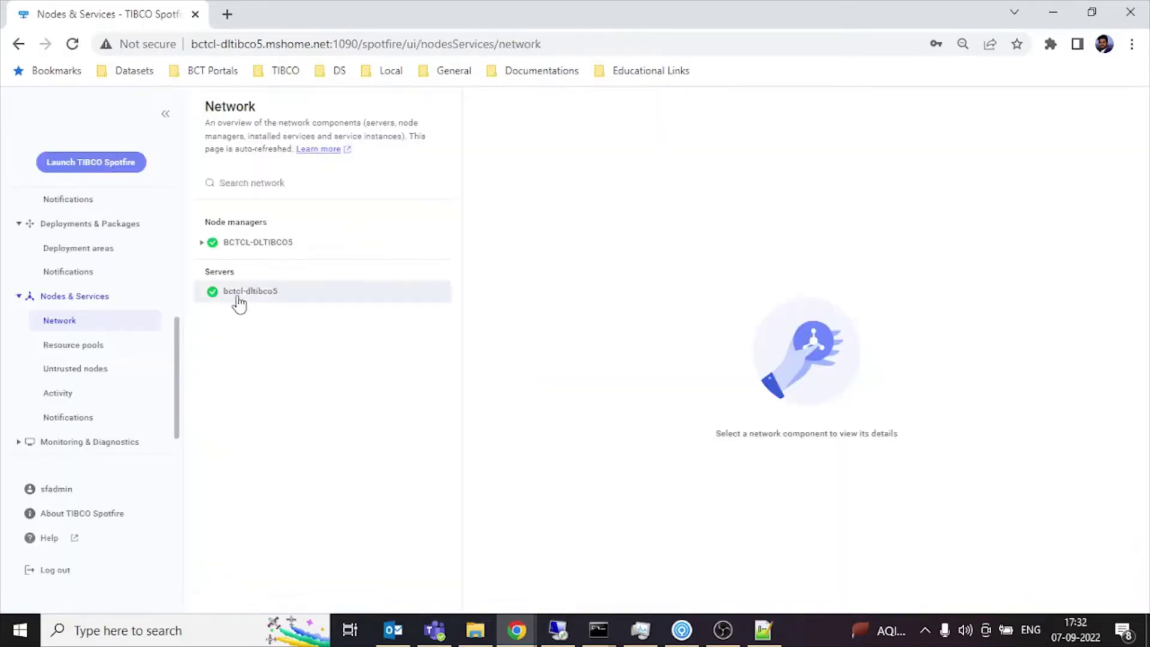
{"action": "left_click", "coordinate": [261, 245]}
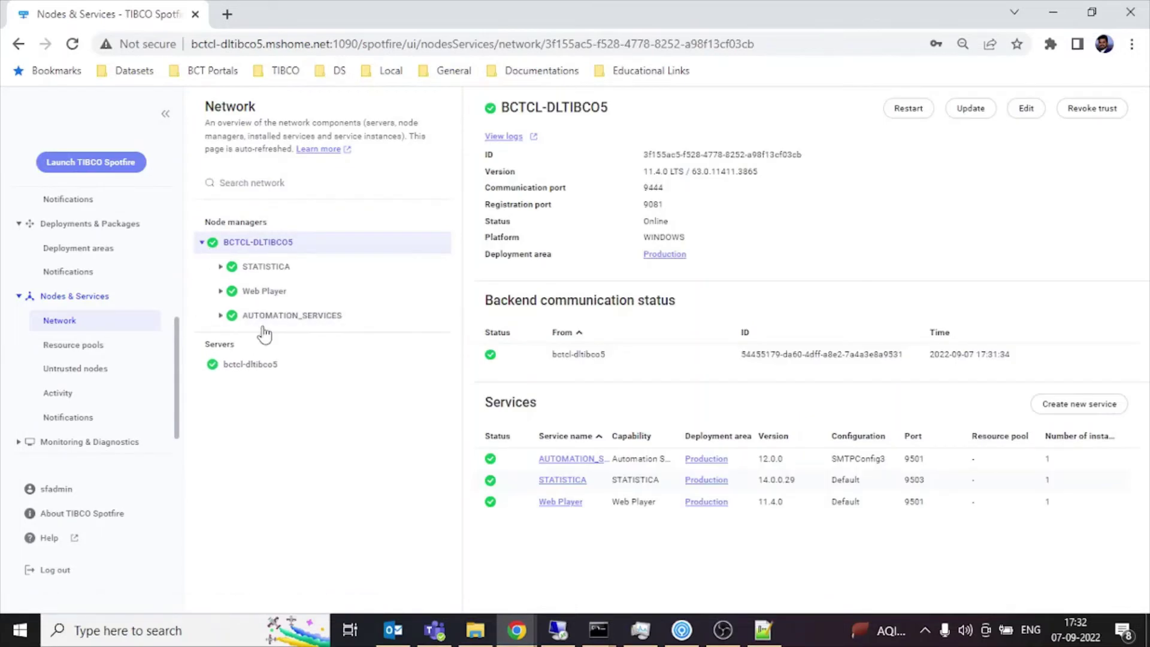
{"action": "left_click", "coordinate": [263, 317]}
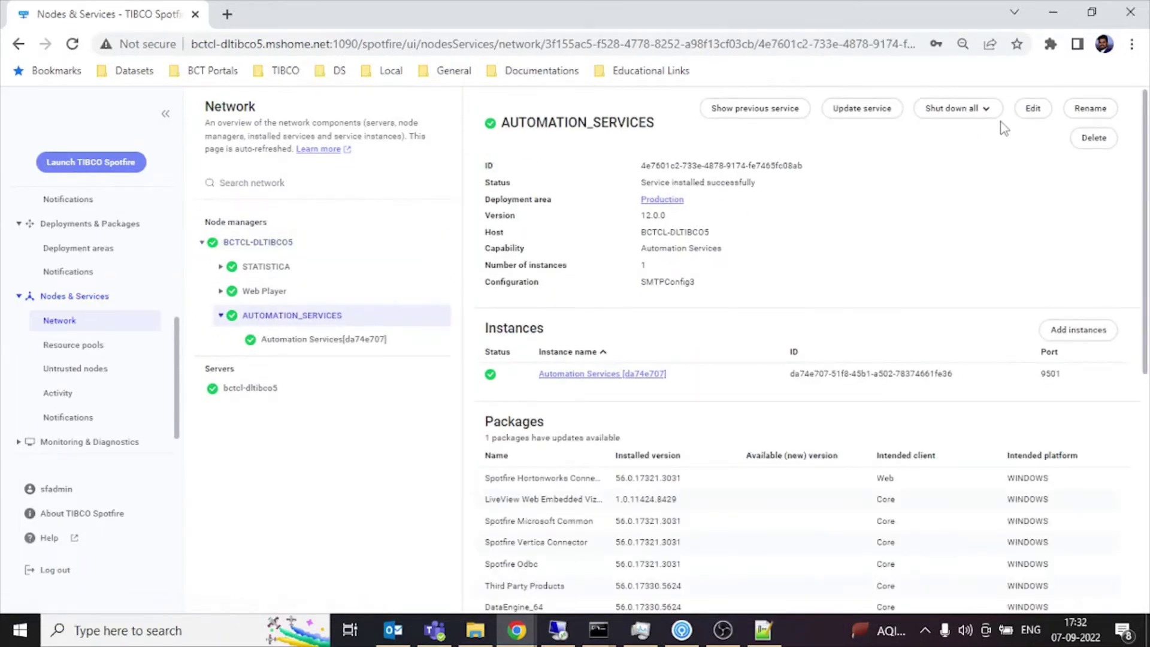
Switch the AUTOMATION_SERVICES configuration from SMTPConfig3 to TestSMPTConfig and save.
{"action": "left_click", "coordinate": [1031, 111]}
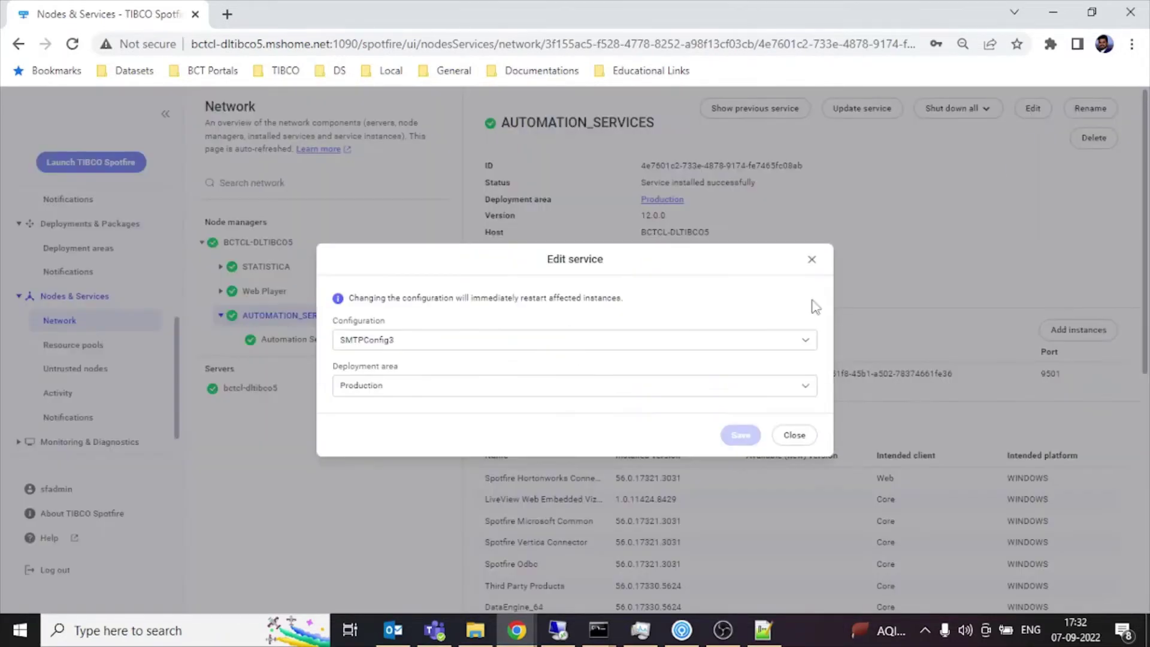
{"action": "left_click", "coordinate": [746, 346]}
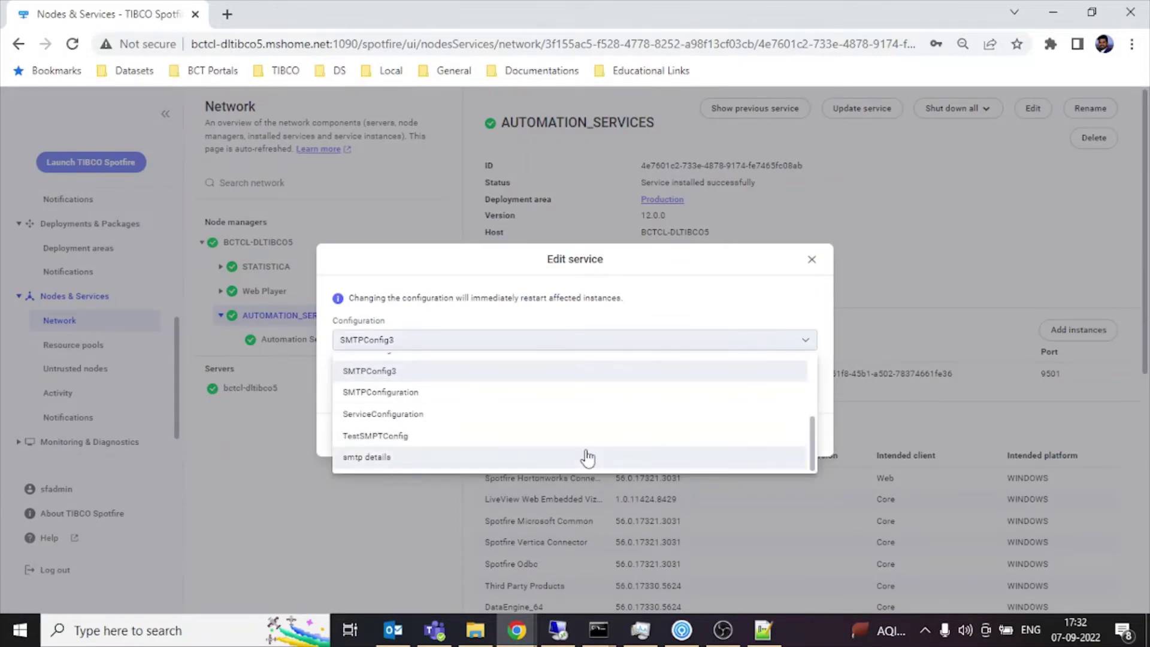
{"action": "left_click", "coordinate": [453, 440]}
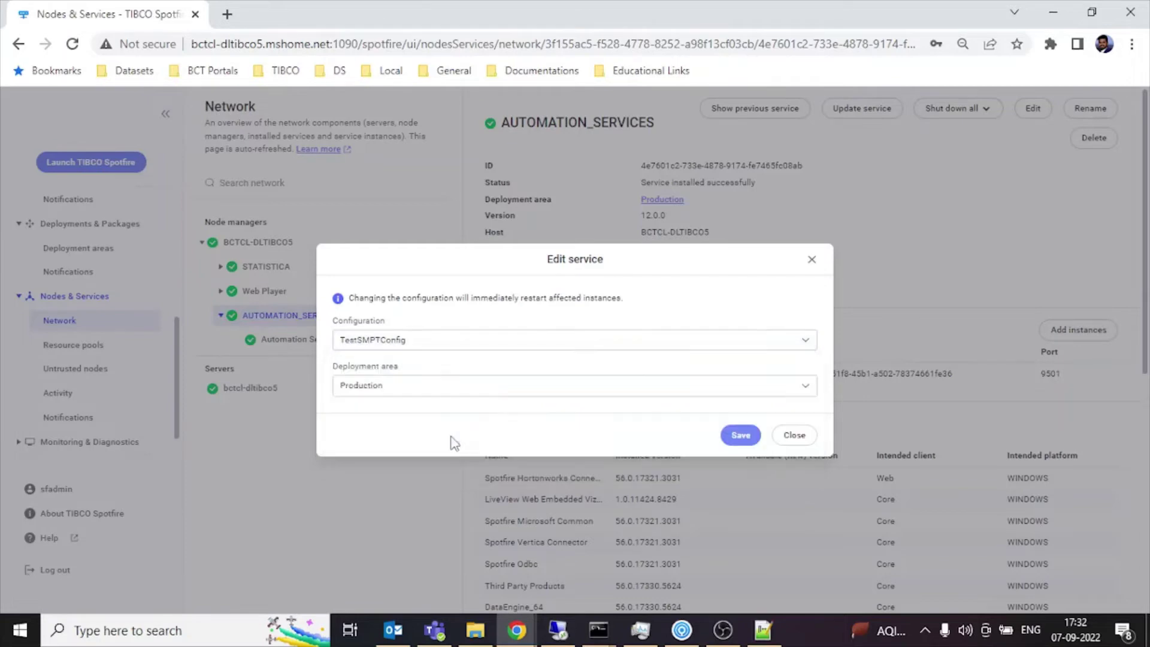
{"action": "mouse_move", "coordinate": [601, 634]}
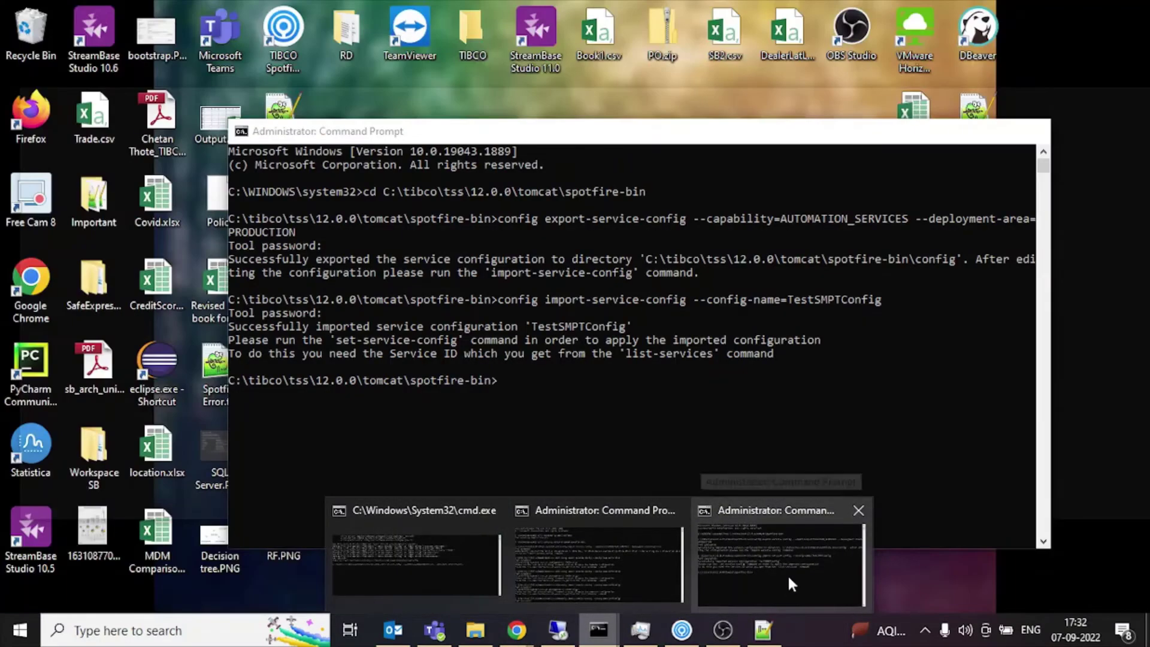
{"action": "left_click", "coordinate": [788, 574]}
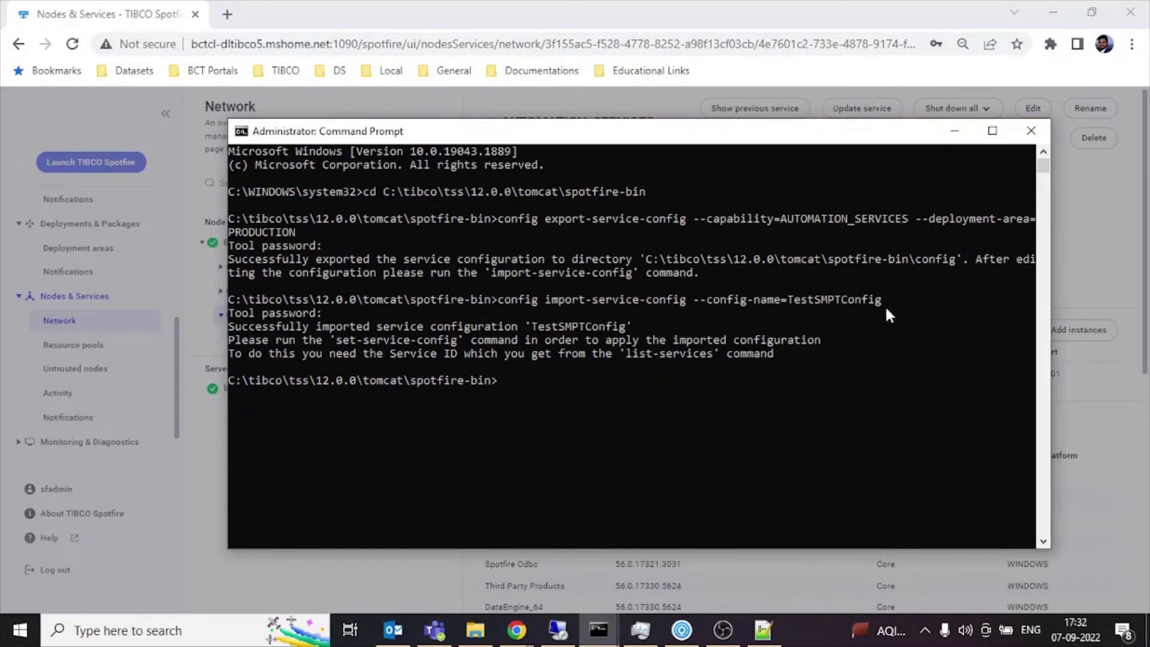
{"action": "left_click", "coordinate": [955, 131]}
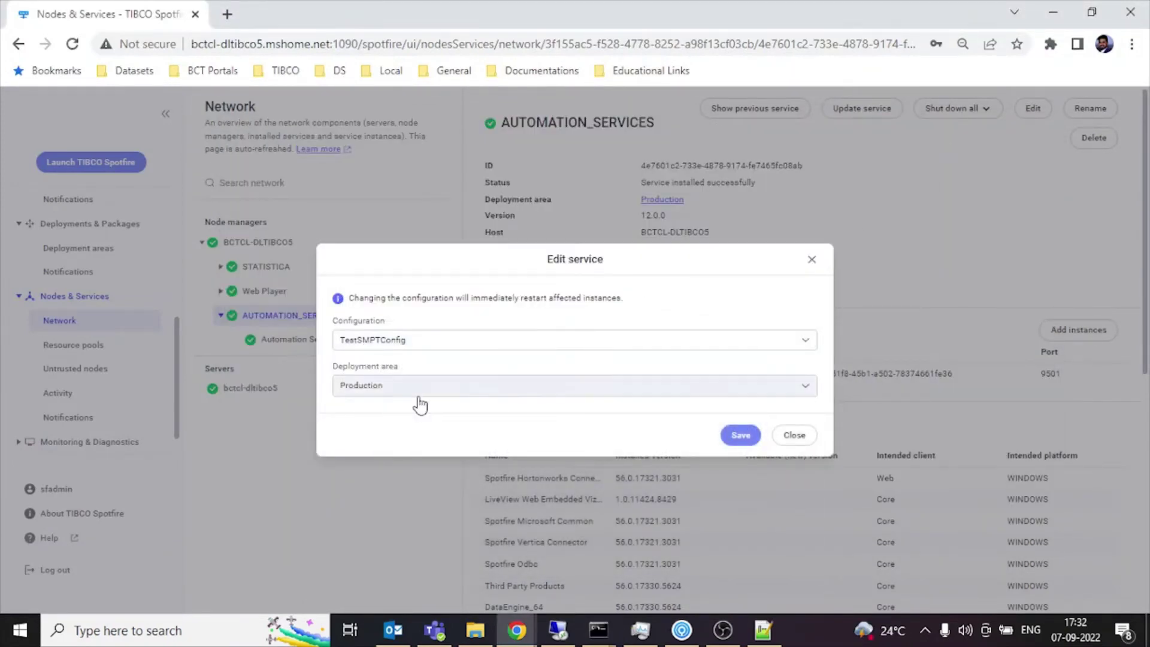
{"action": "left_click", "coordinate": [747, 442]}
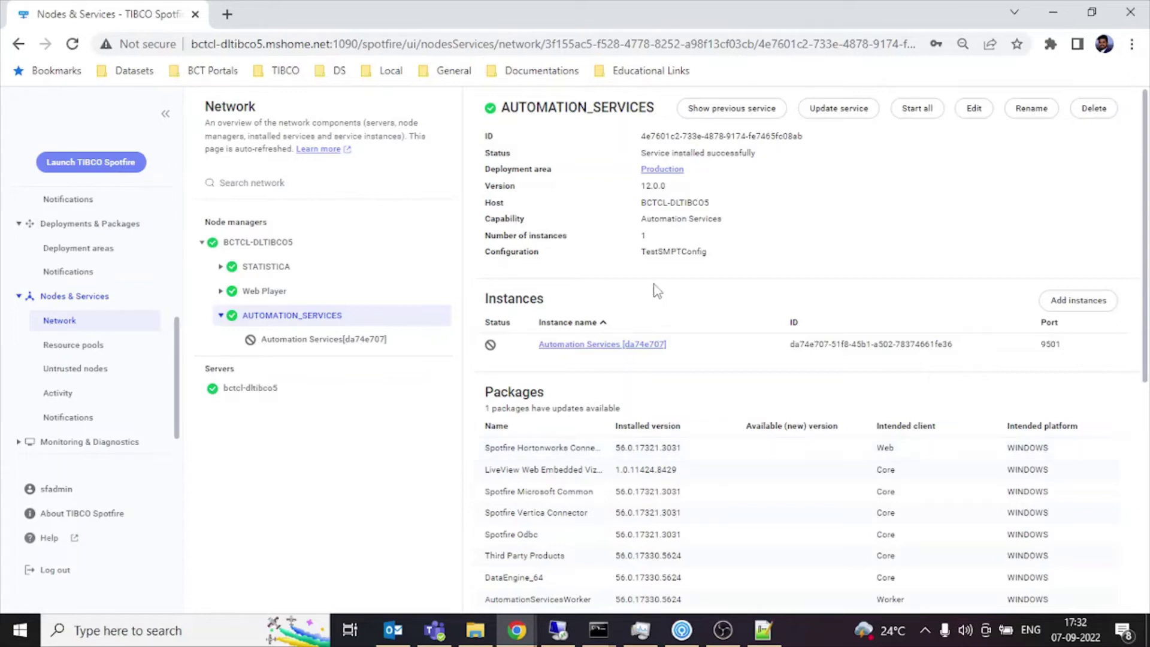
Highlight the TestSMPTConfig name, then return to the SocialMediaPOC analysis in Spotfire Analyst.
{"action": "left_click_drag", "start_coordinate": [645, 252], "coordinate": [692, 262]}
{"action": "left_click", "coordinate": [730, 264]}
{"action": "left_click", "coordinate": [618, 259]}
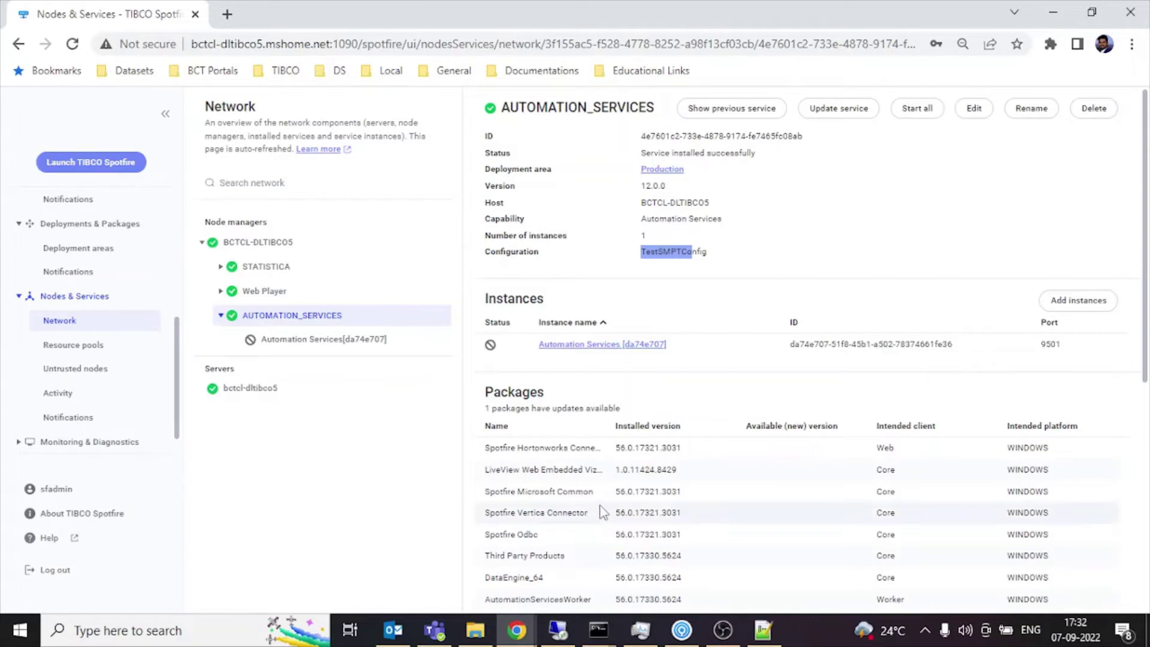
{"action": "left_click", "coordinate": [681, 630]}
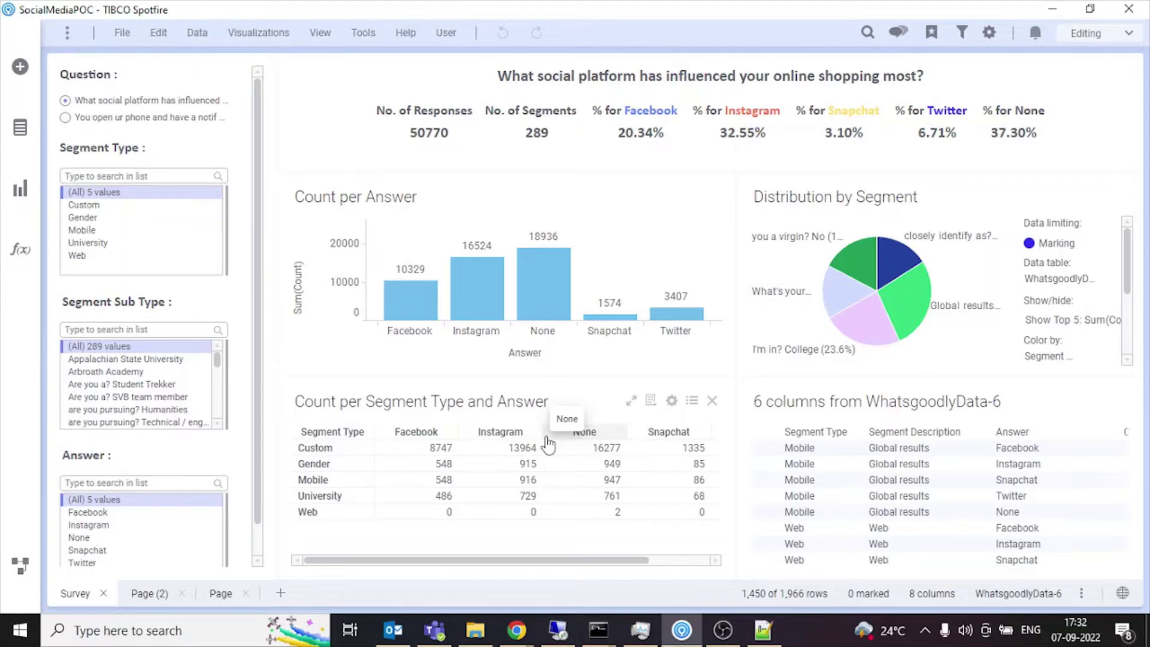
Open the Automation Services Job Builder from Tools and add an Open Analysis from Library task.
{"action": "left_click", "coordinate": [364, 33]}
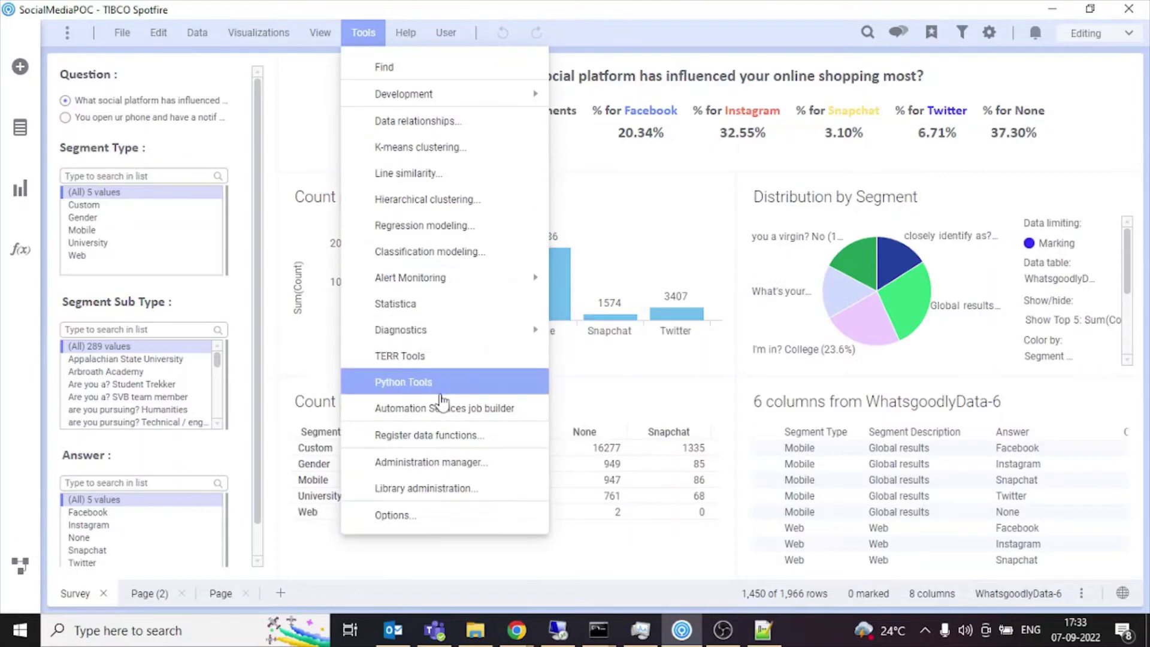
{"action": "left_click", "coordinate": [474, 423]}
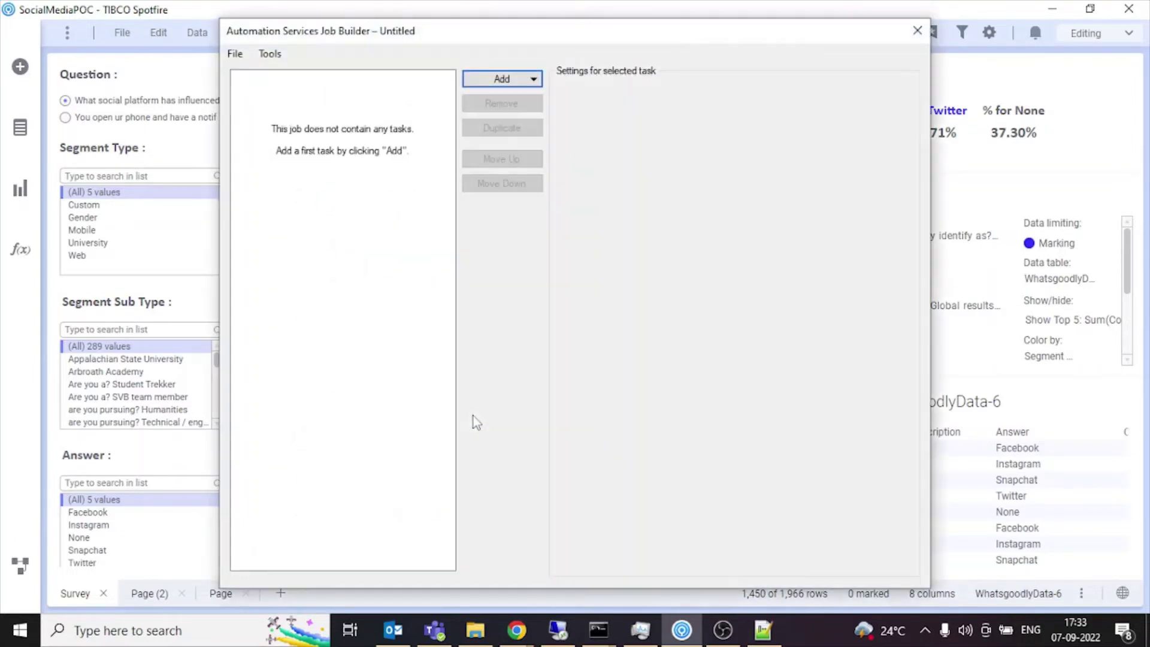
{"action": "left_click", "coordinate": [484, 80]}
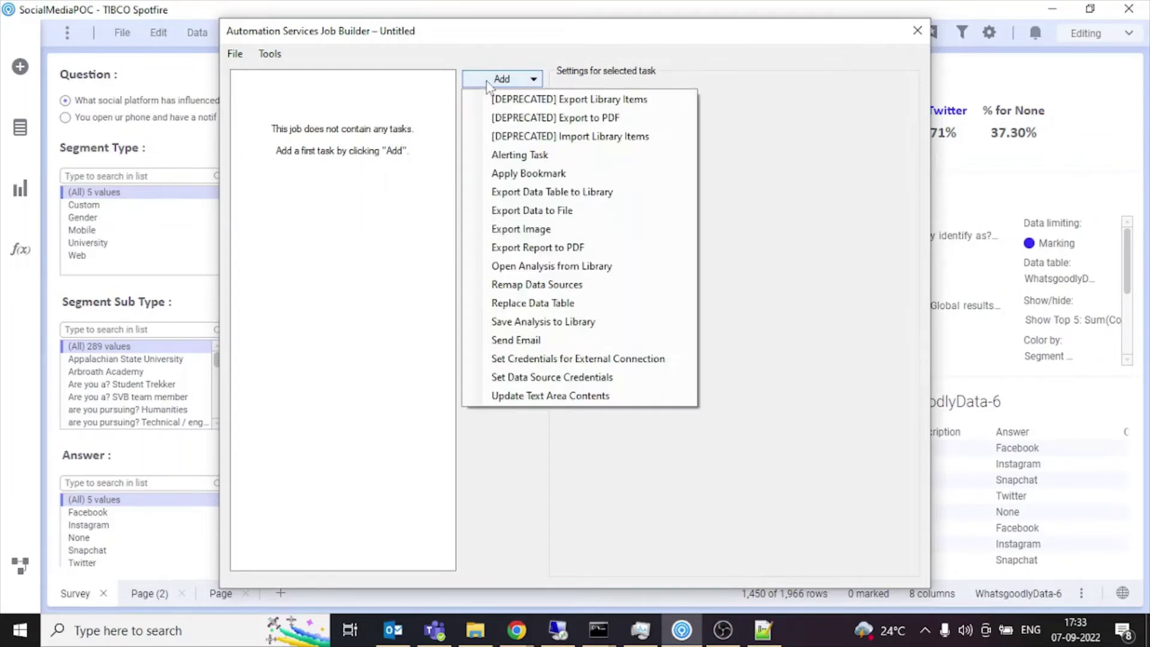
{"action": "left_click", "coordinate": [581, 264]}
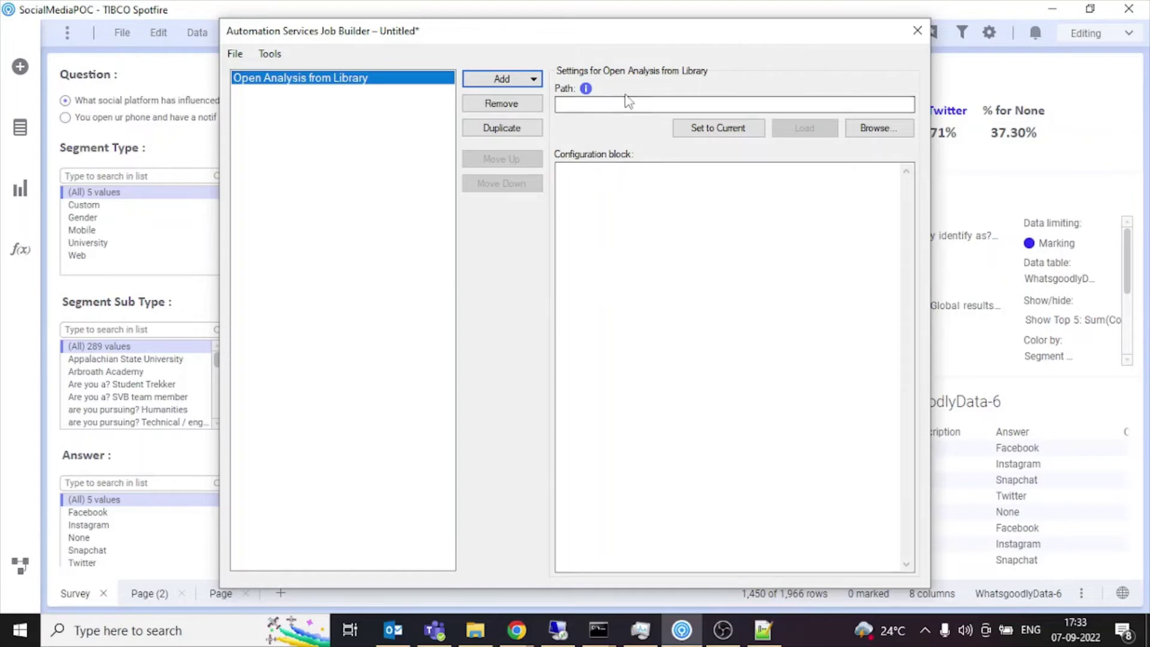
Browse the library to /Analysis/SocialMediaPOC and load that analysis into the Open Analysis task.
{"action": "left_click", "coordinate": [861, 133]}
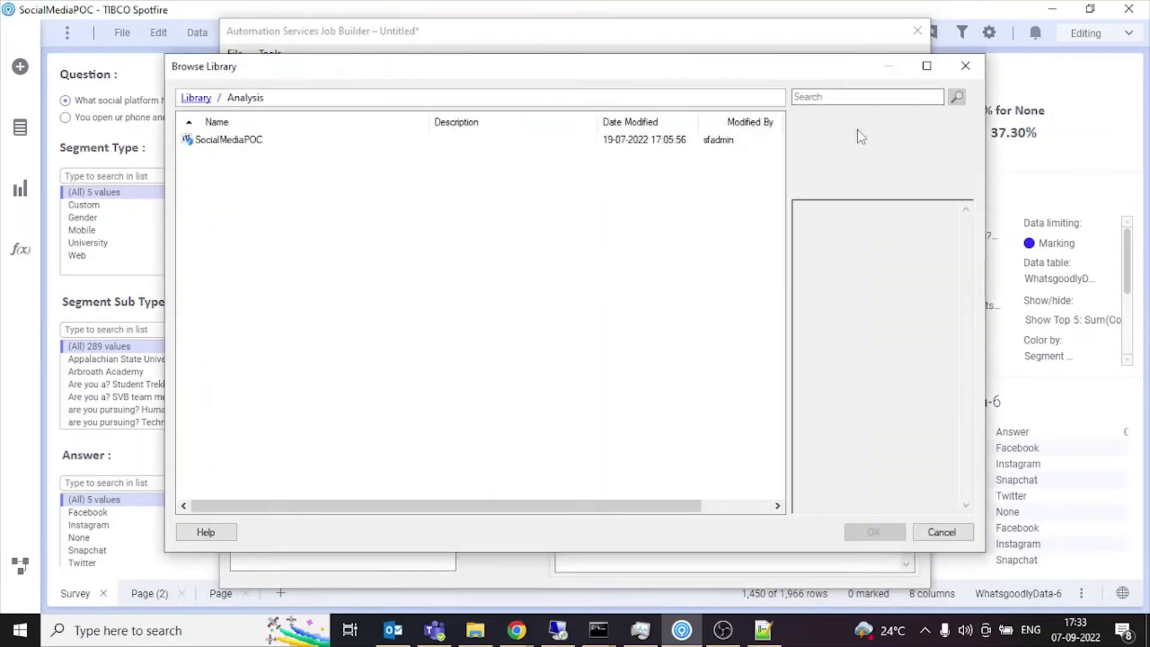
{"action": "left_click", "coordinate": [238, 143]}
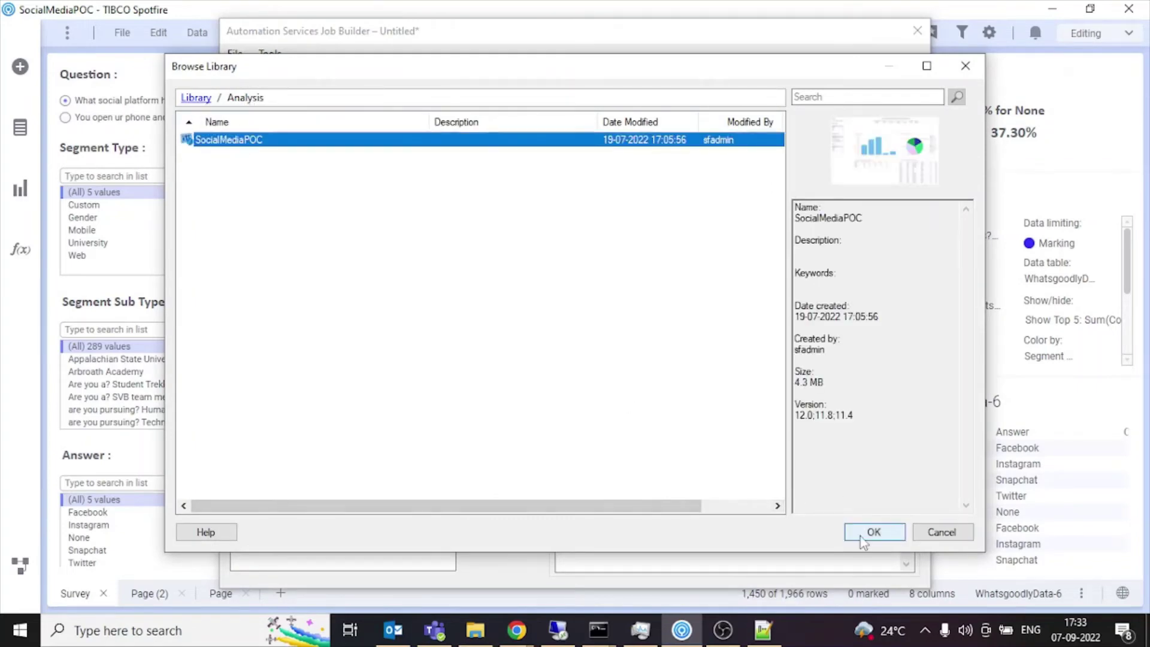
{"action": "left_click", "coordinate": [864, 532]}
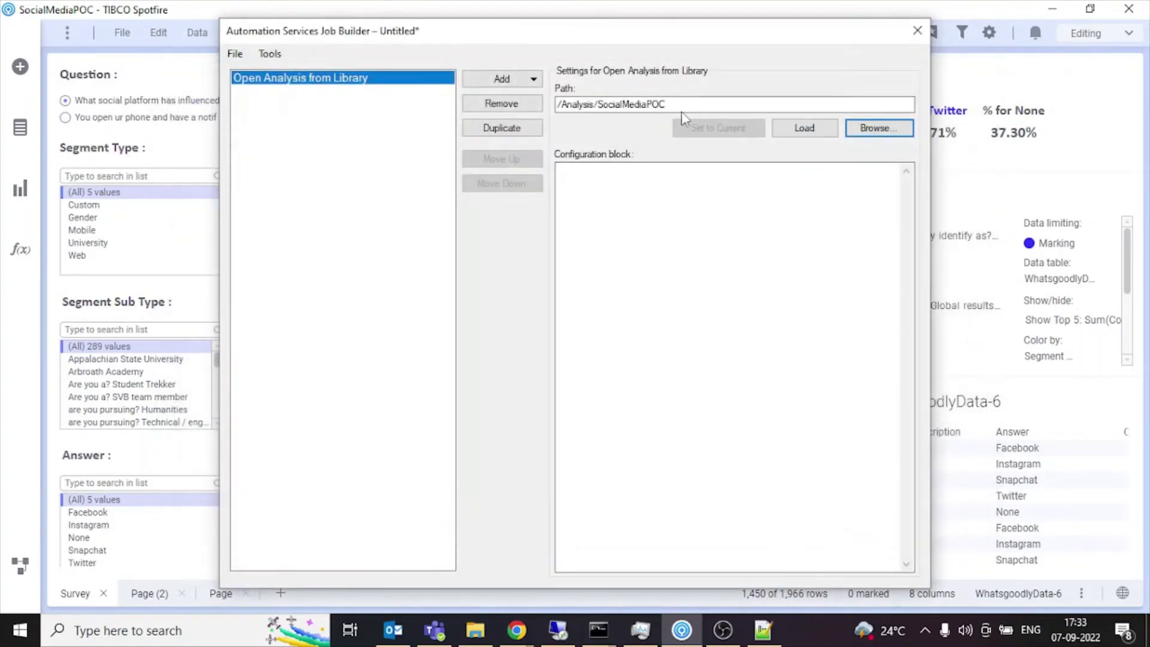
{"action": "left_click_drag", "start_coordinate": [558, 104], "coordinate": [705, 97]}
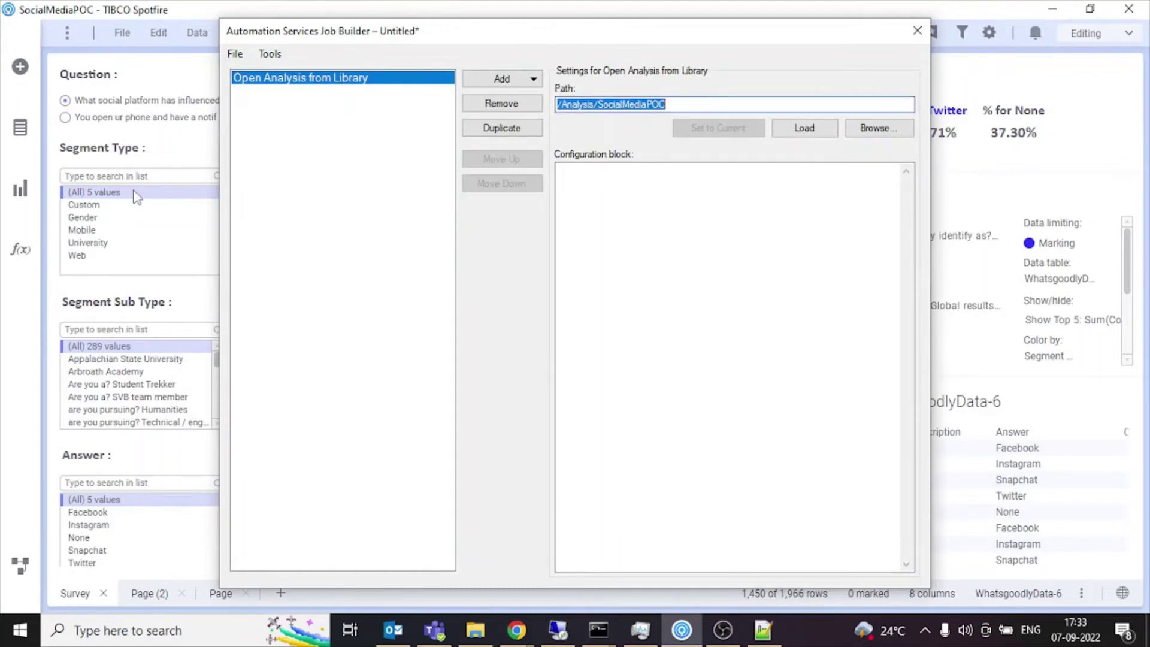
{"action": "left_click_drag", "start_coordinate": [259, 37], "coordinate": [451, 95]}
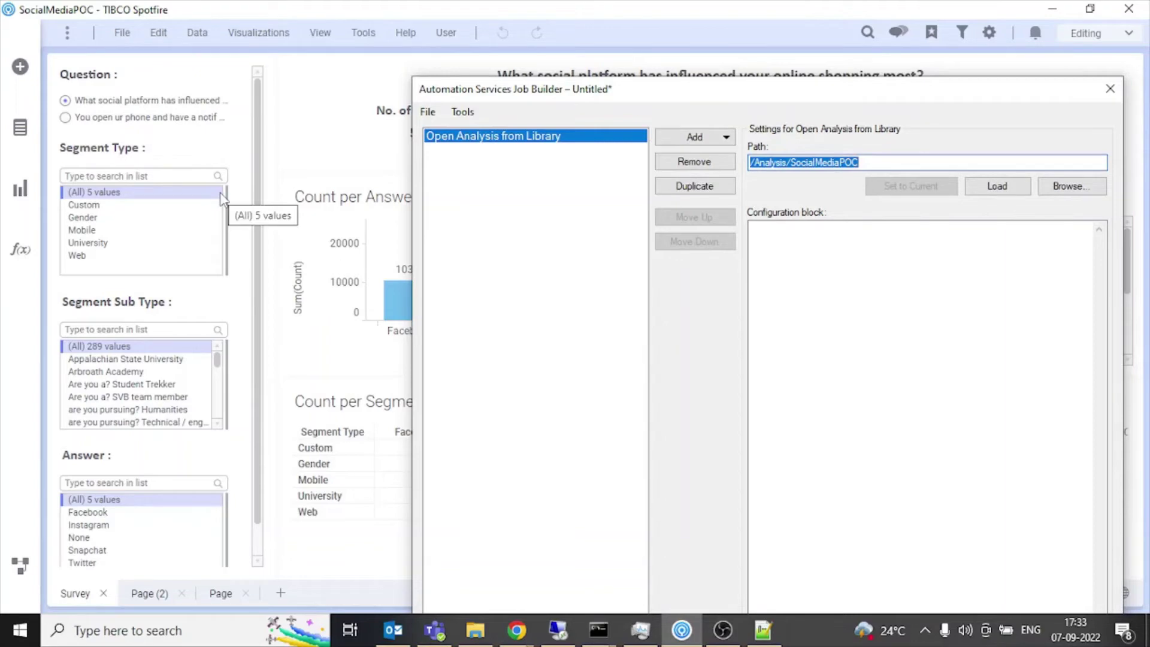
{"action": "left_click_drag", "start_coordinate": [486, 95], "coordinate": [356, 28]}
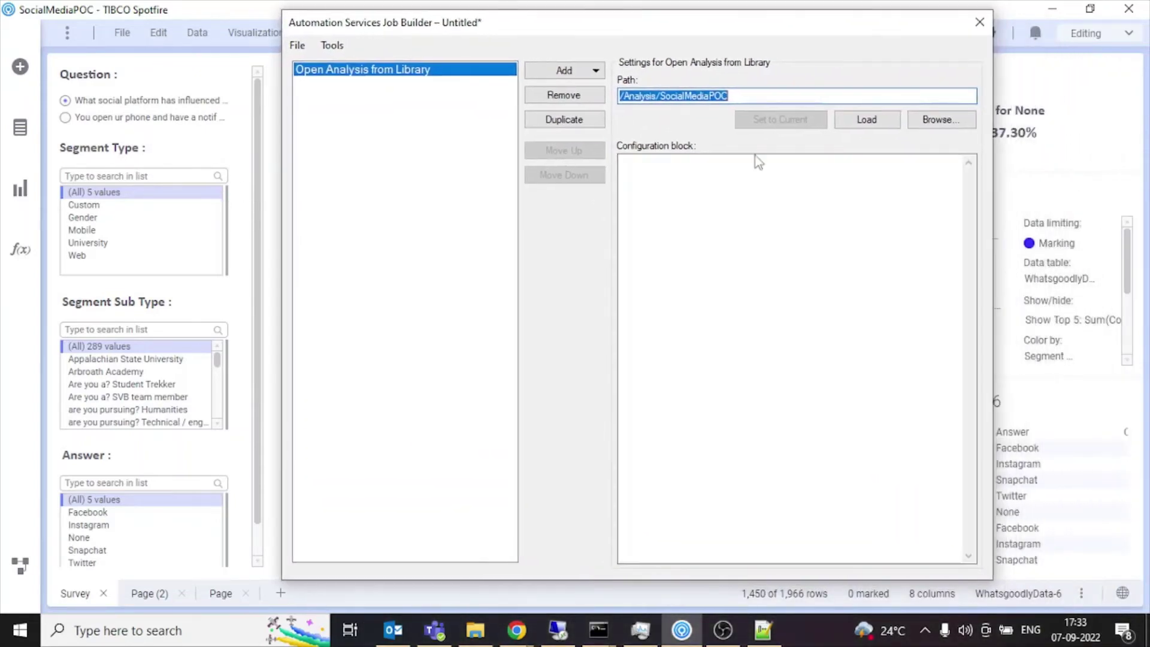
{"action": "left_click", "coordinate": [866, 121]}
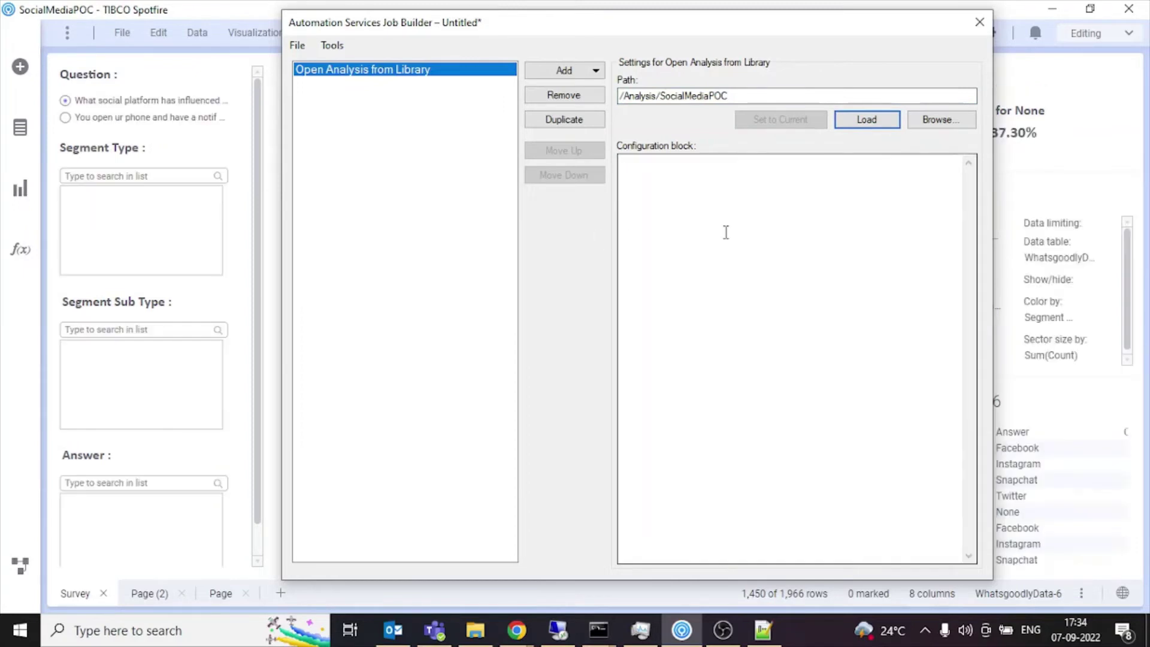
Add a Send Email task addressed to the recipient's e-mail with subject 'Daily Report'.
{"action": "left_click", "coordinate": [551, 72]}
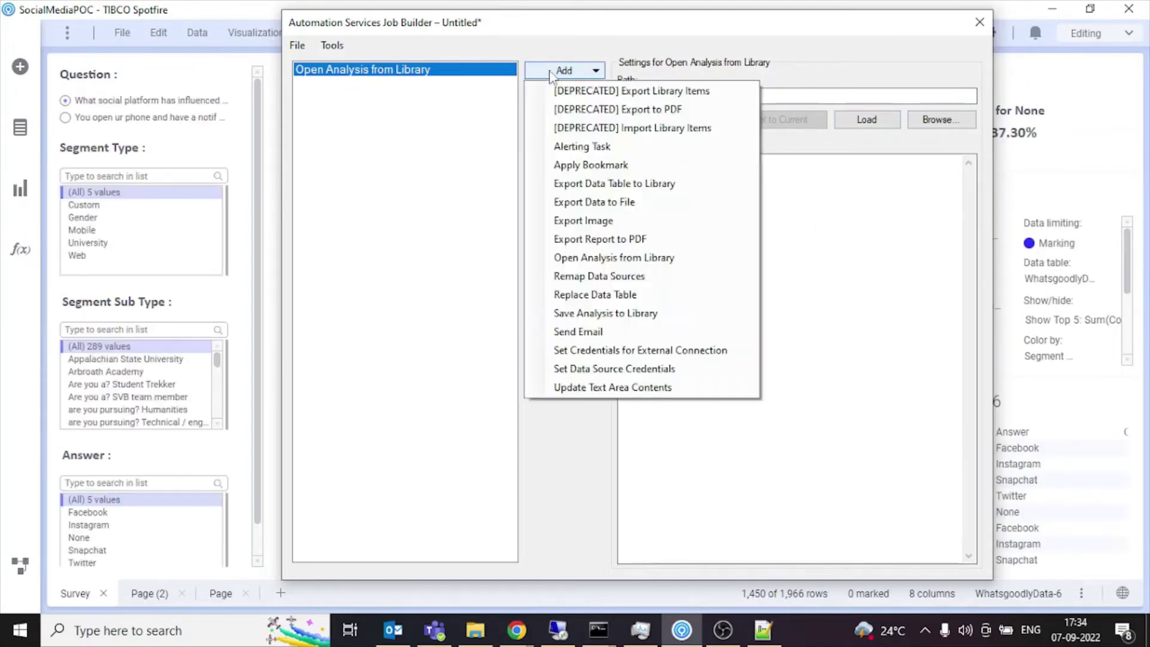
{"action": "left_click", "coordinate": [636, 331]}
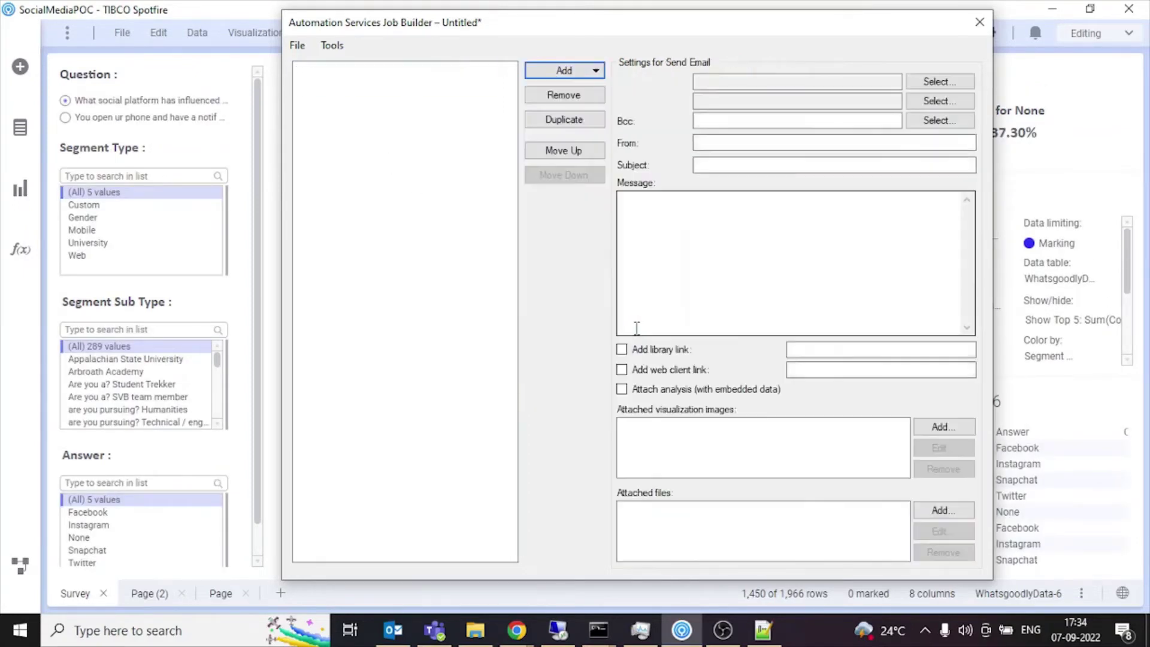
{"action": "left_click", "coordinate": [778, 86]}
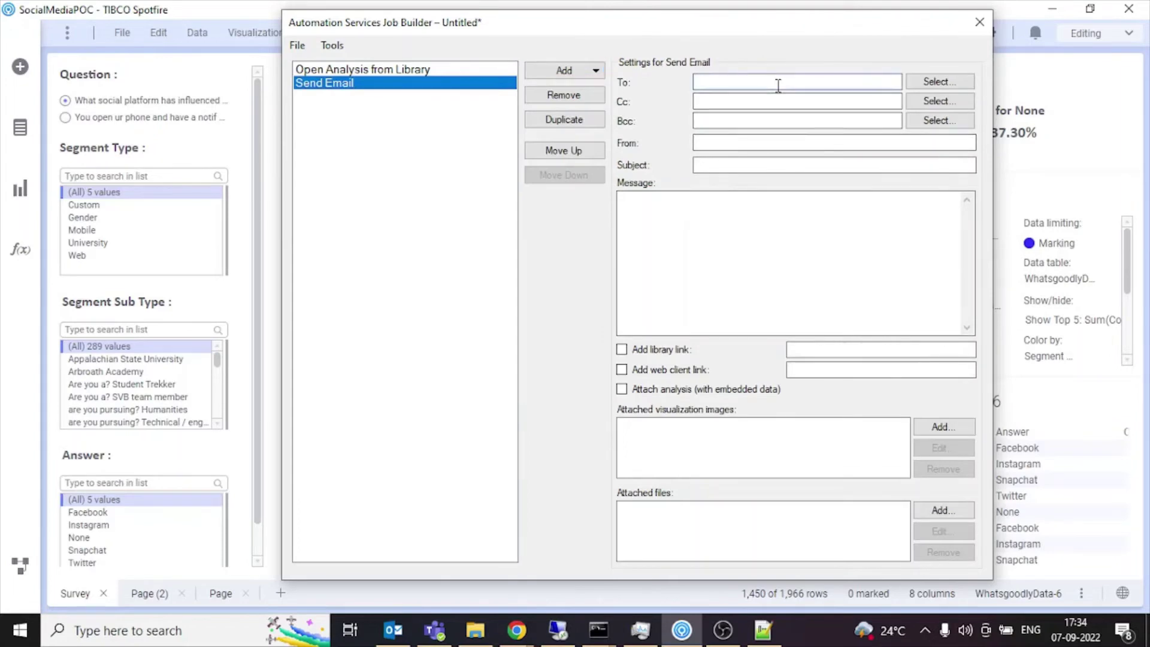
{"action": "left_click", "coordinate": [844, 165]}
{"action": "type", "text": "Daily Report"}
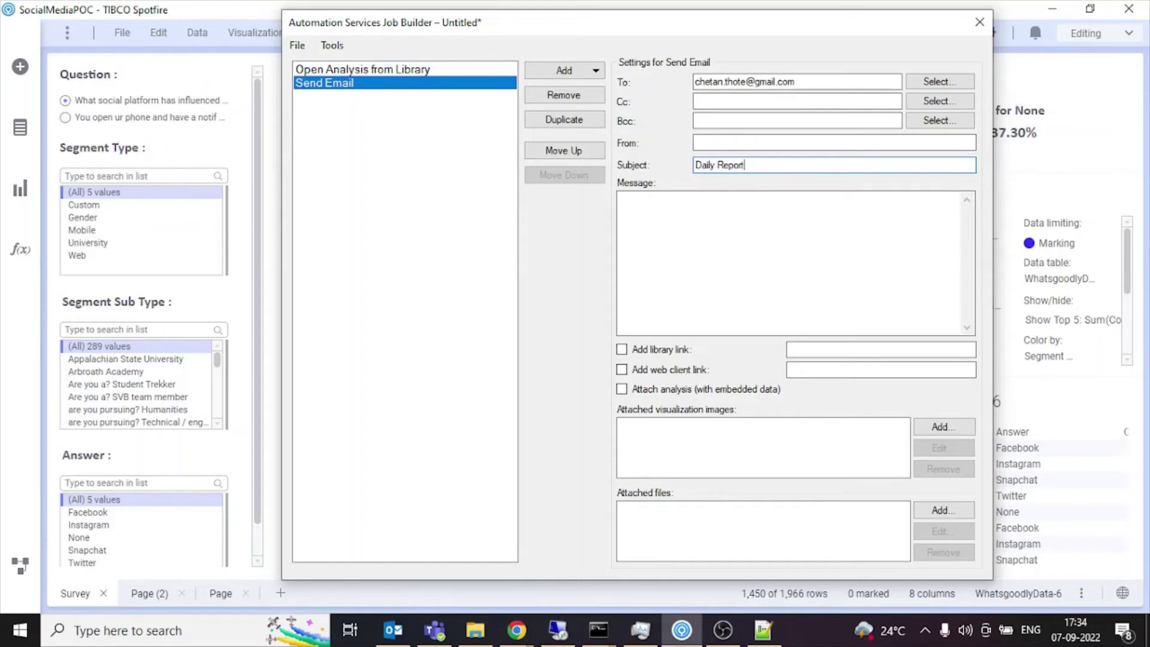
Write a message greeting the recipient by name, then 'Please find attached viz for reporting purpose'.
{"action": "left_click", "coordinate": [838, 216]}
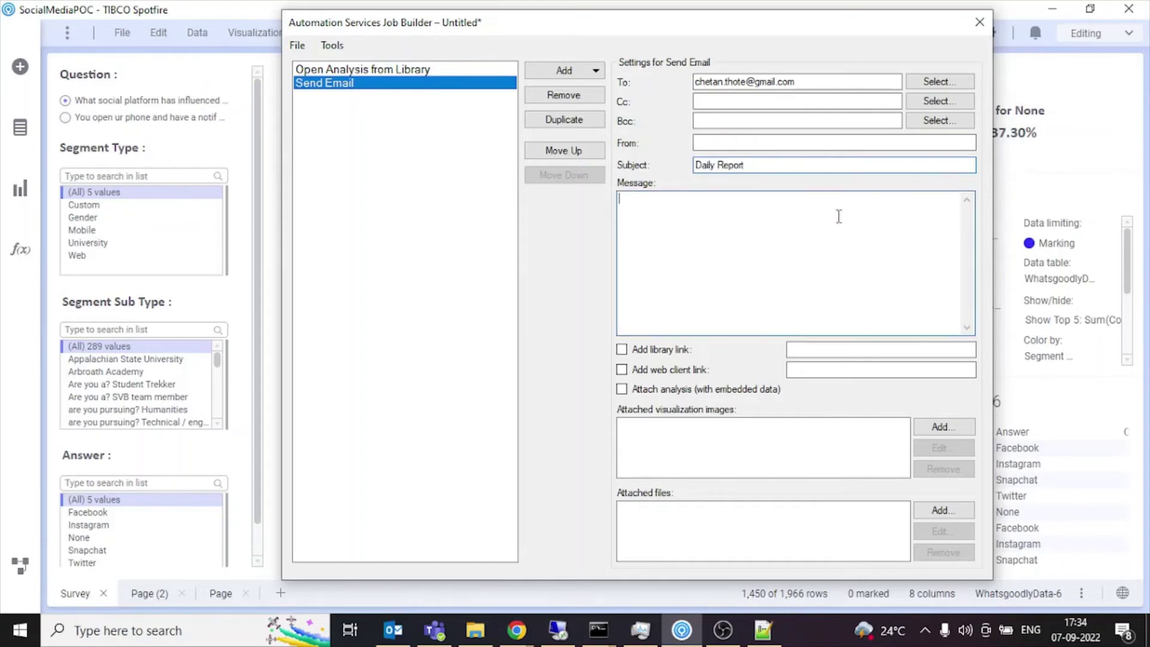
{"action": "type", "text": "Hi Chetan,"}
{"action": "type", "text": "Please find"}
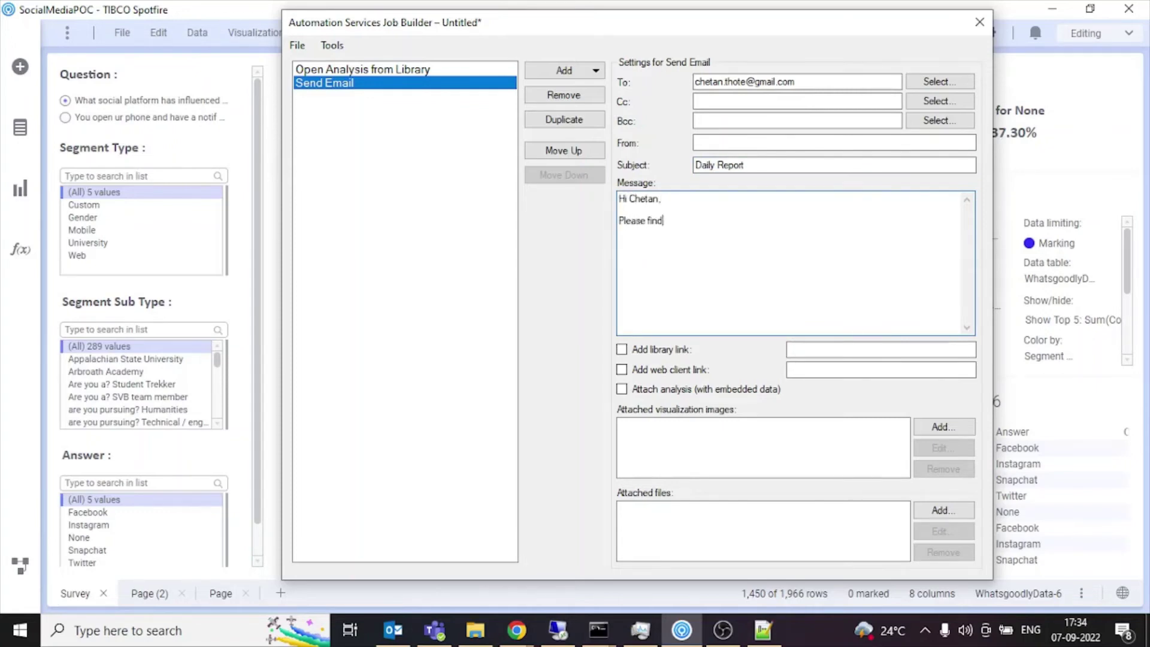
{"action": "type", "text": " attached viz fro"}
{"action": "key", "text": "BackSpace"}
{"action": "key", "text": "BackSpace"}
{"action": "key", "text": "BackSpace"}
{"action": "type", "text": "or reporting pur"}
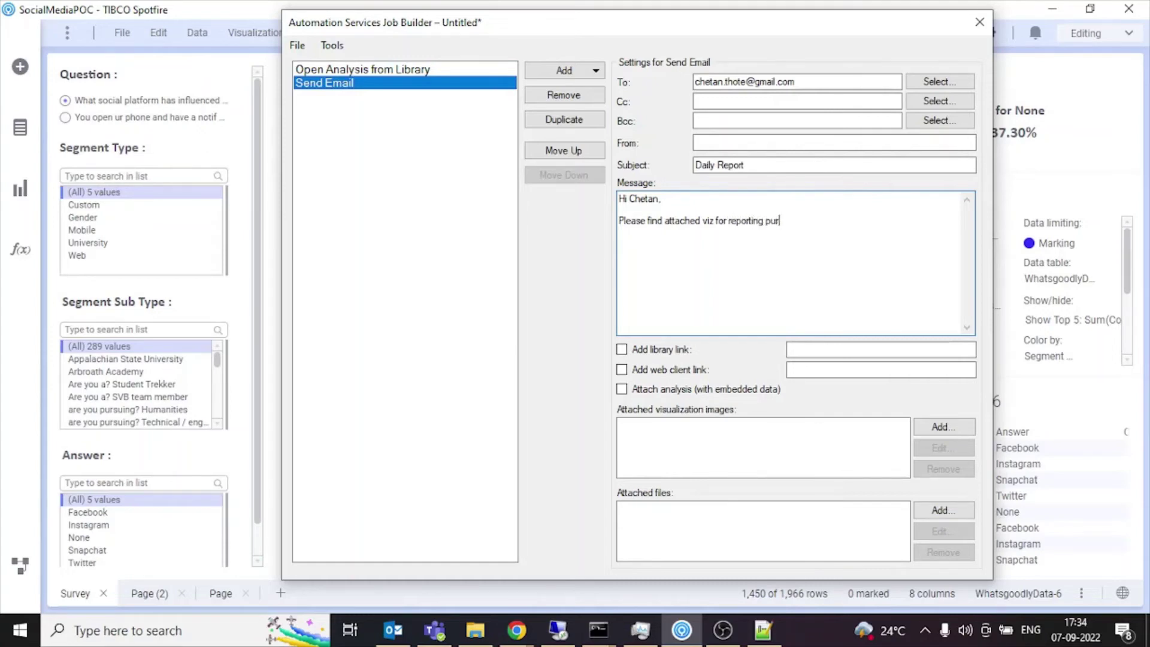
{"action": "type", "text": "pose"}
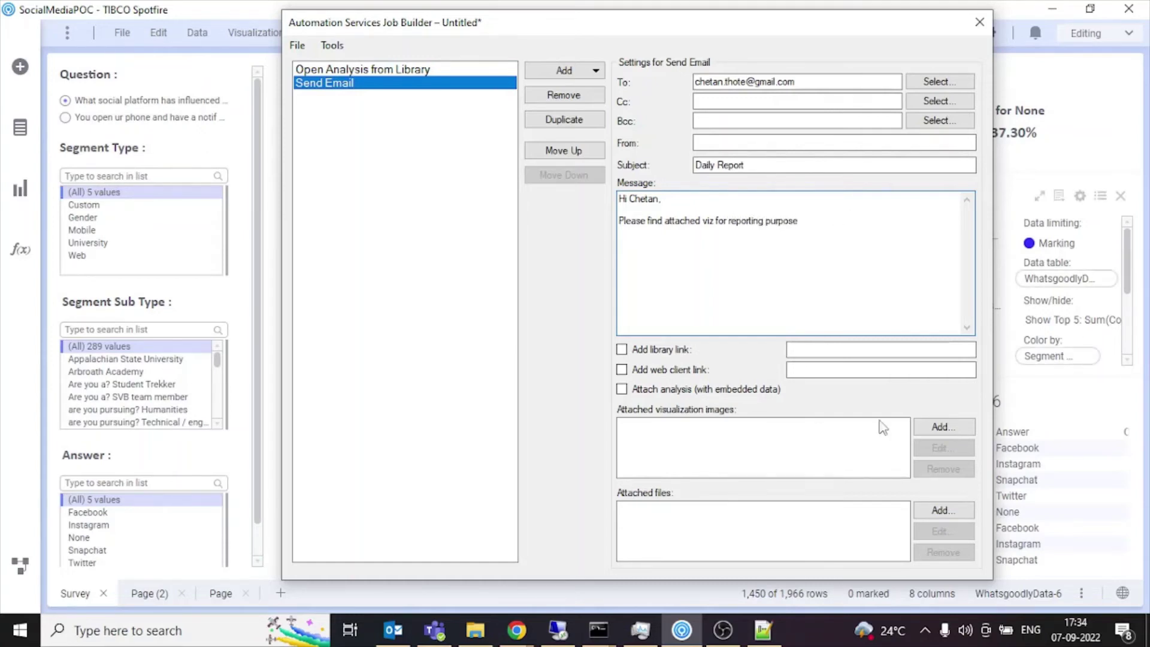
Attach Survey images Count per Segment Type and Answer (545x243) and Distribution by Segment (486x243).
{"action": "left_click", "coordinate": [917, 427]}
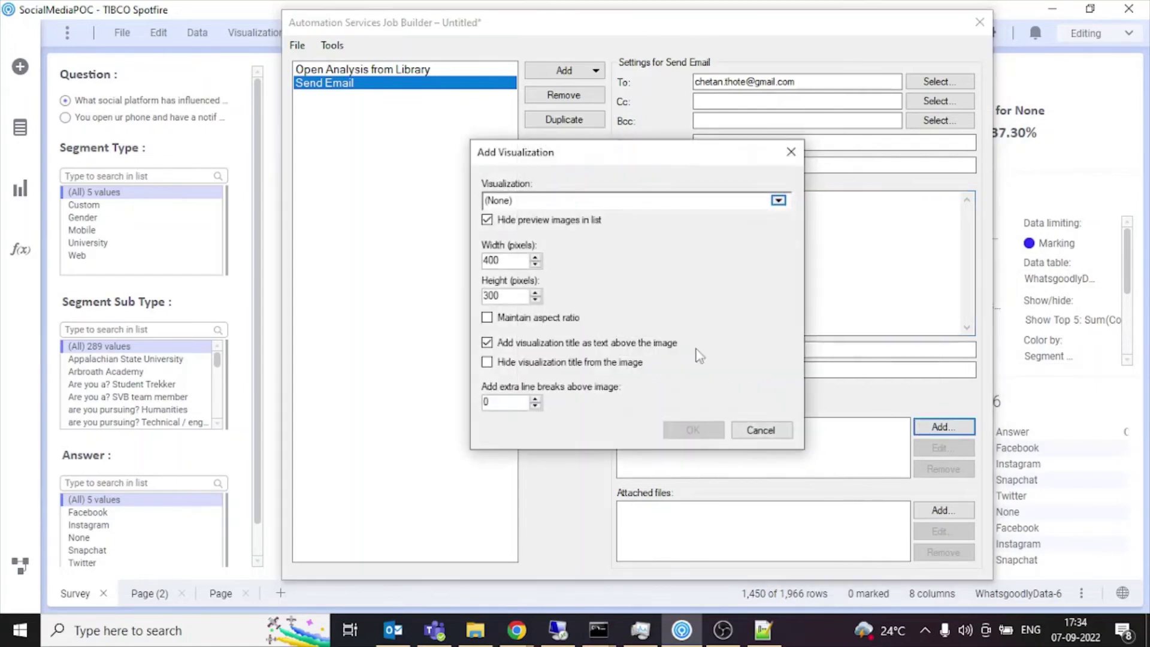
{"action": "left_click", "coordinate": [779, 200]}
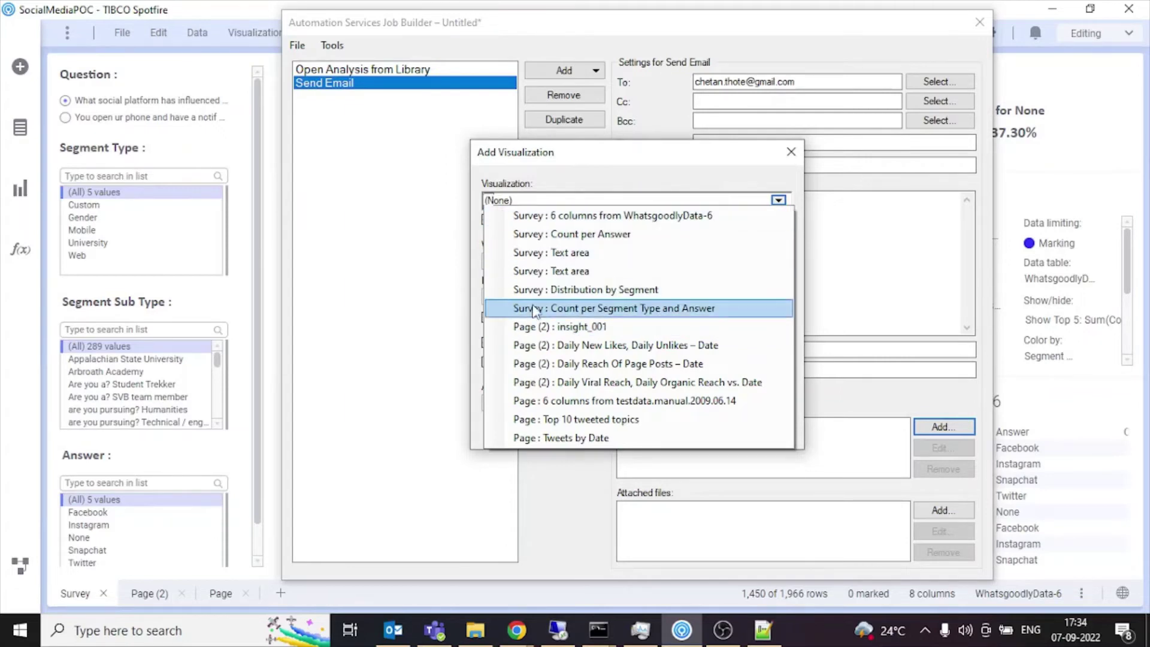
{"action": "left_click", "coordinate": [628, 311]}
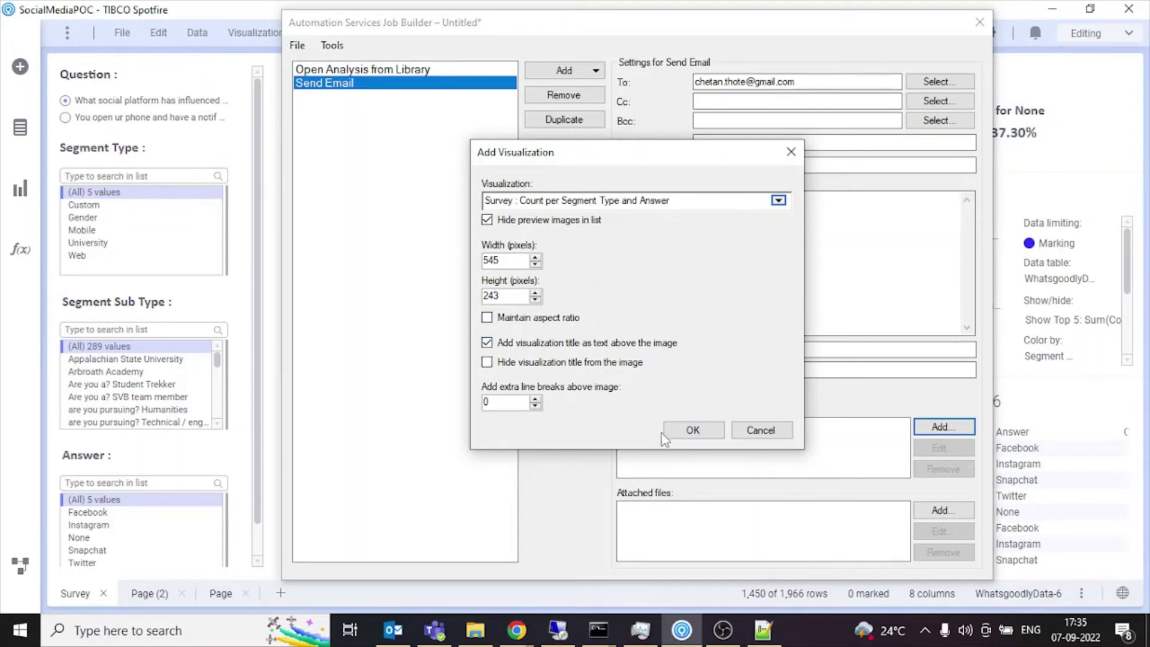
{"action": "left_click", "coordinate": [689, 430]}
{"action": "left_click", "coordinate": [943, 426]}
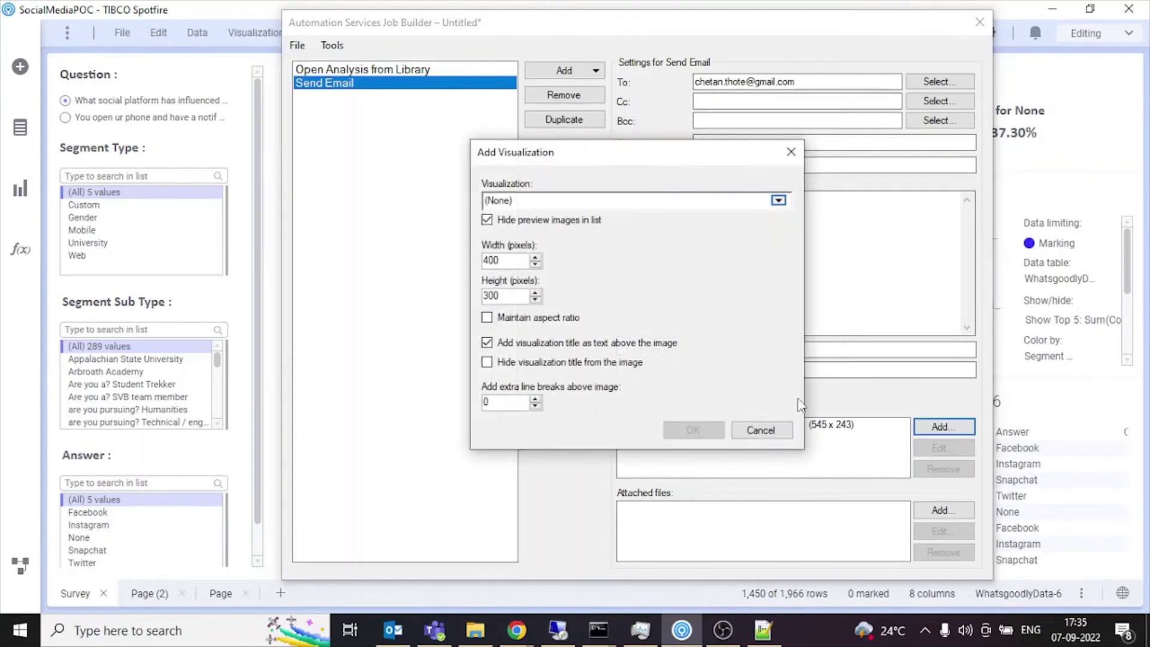
{"action": "left_click", "coordinate": [778, 200]}
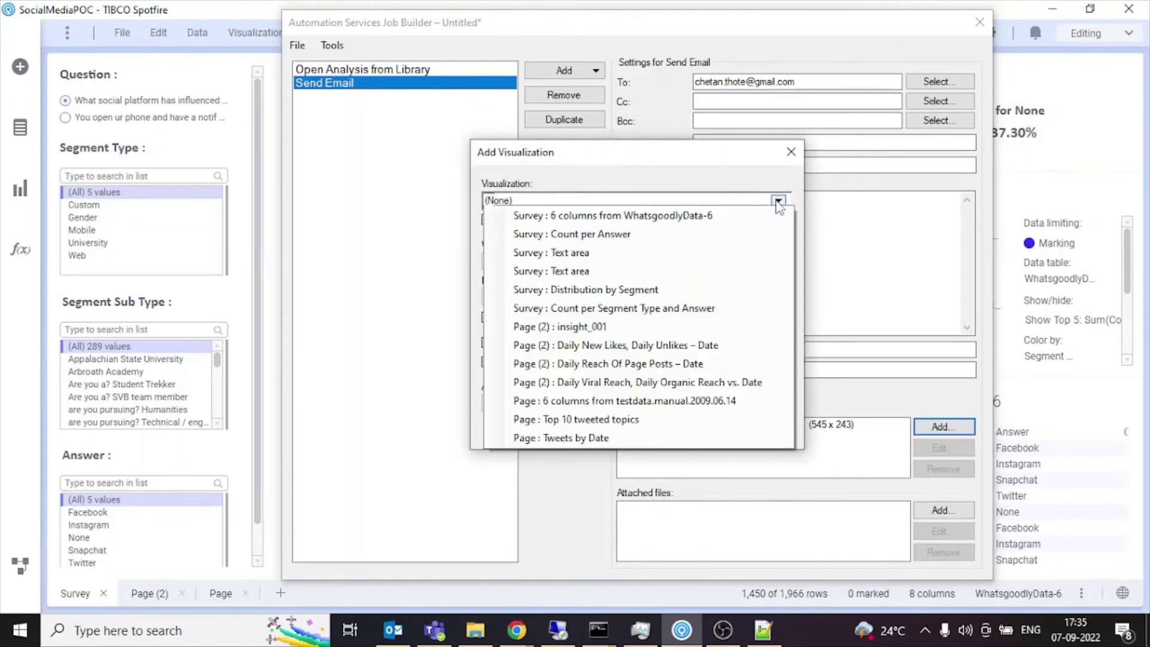
{"action": "left_click", "coordinate": [649, 291]}
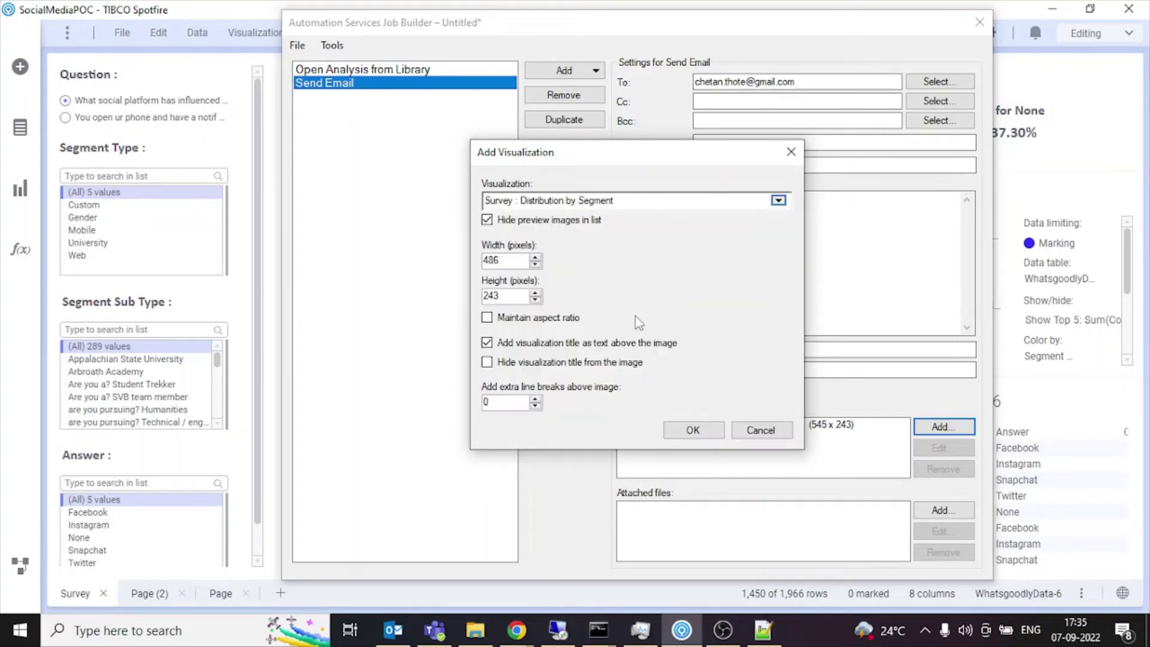
{"action": "left_click", "coordinate": [536, 401]}
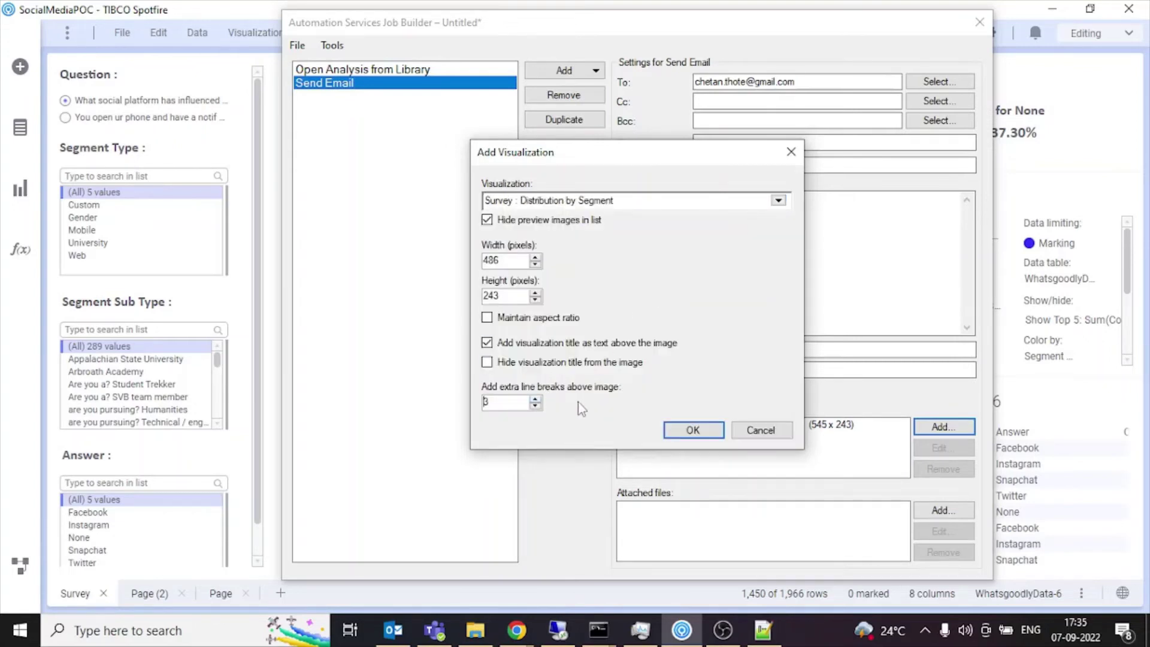
{"action": "left_click", "coordinate": [676, 431]}
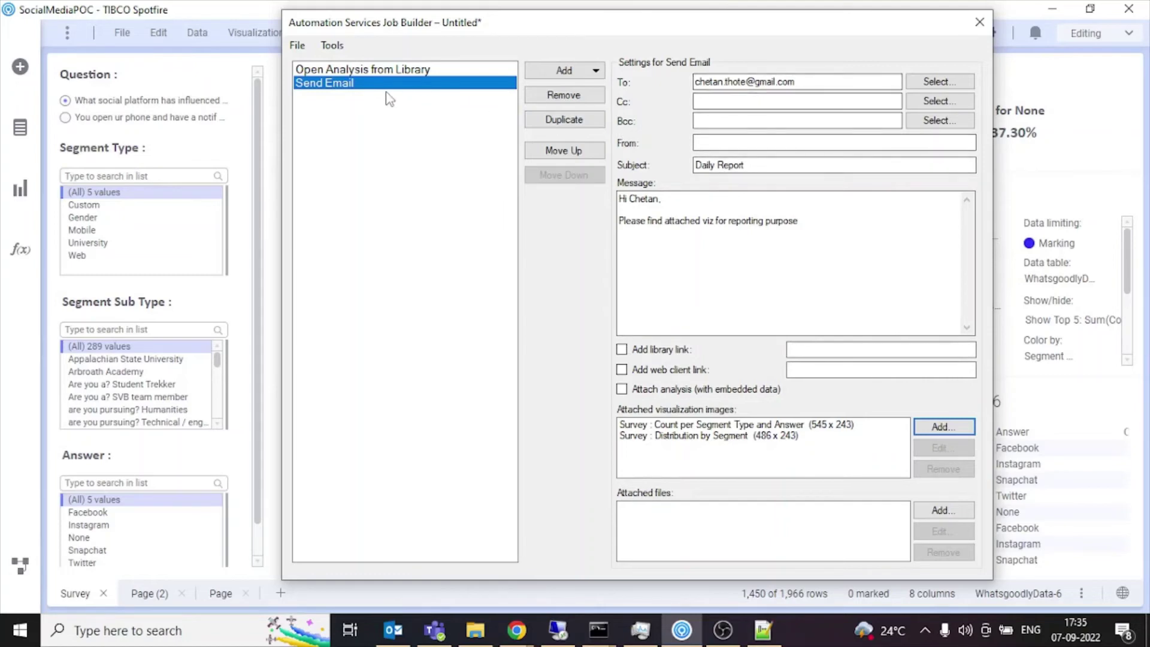
{"action": "left_click", "coordinate": [298, 46]}
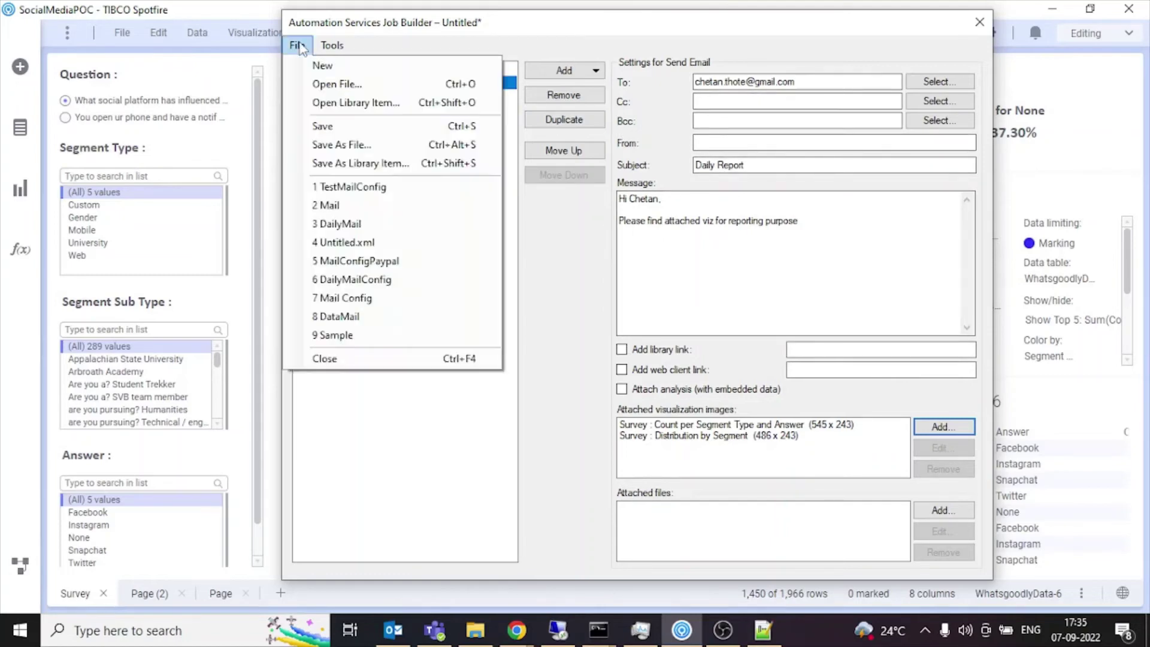
Save the job as library item 'TestConfig' in the Alert Monitoring folder.
{"action": "left_click", "coordinate": [365, 165]}
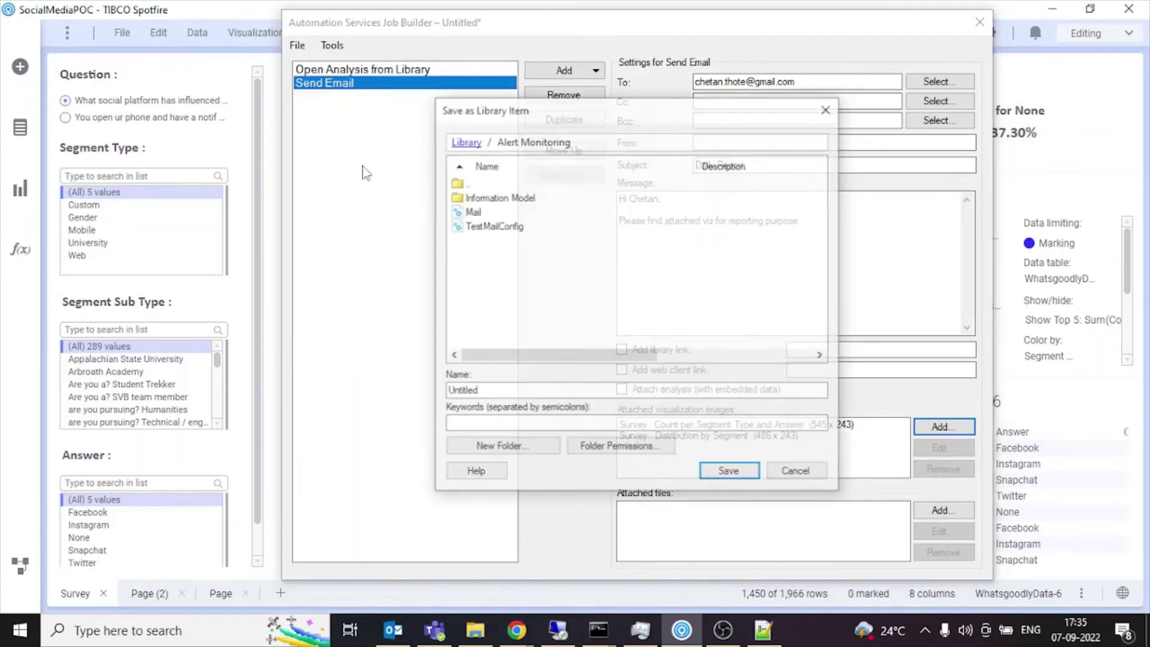
{"action": "double_click", "coordinate": [510, 391]}
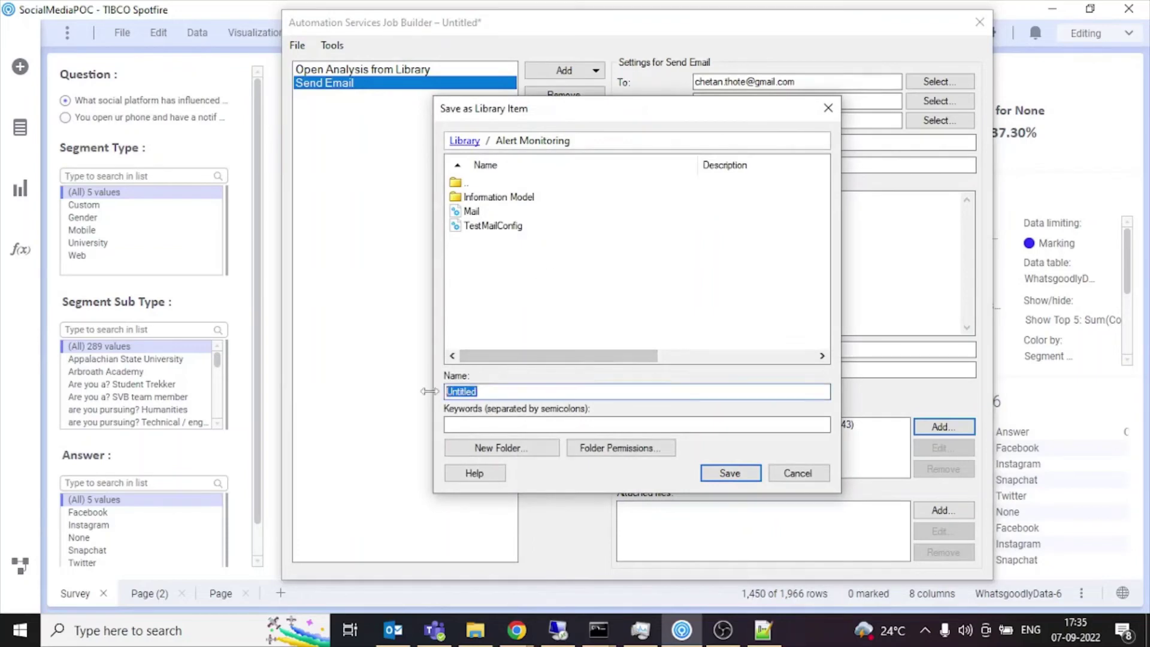
{"action": "type", "text": "TestConfig"}
{"action": "left_click", "coordinate": [725, 477]}
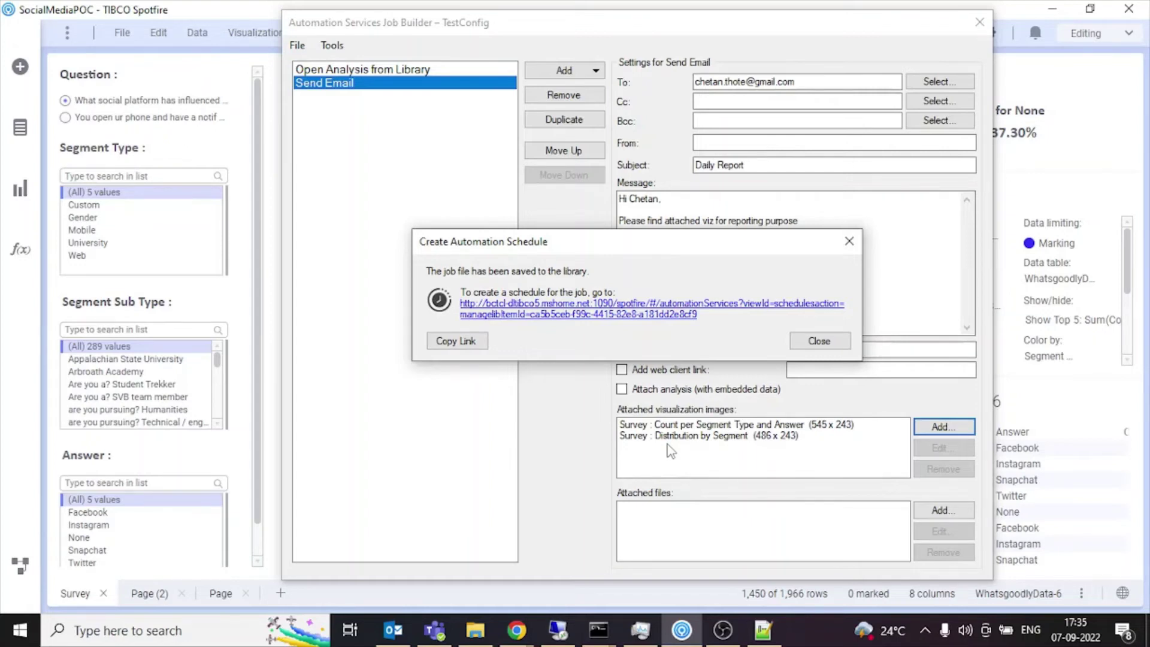
Choose Alert Monitoring/TestConfig as the job to schedule from the Scheduled jobs page.
{"action": "left_click", "coordinate": [678, 322]}
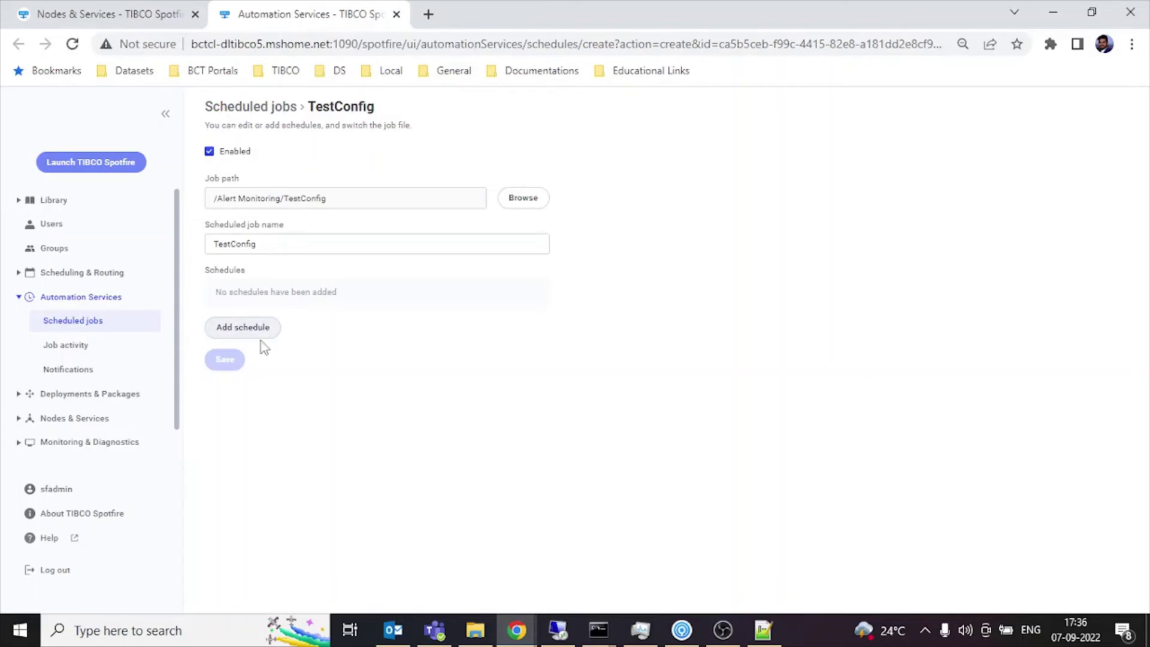
{"action": "left_click", "coordinate": [90, 306]}
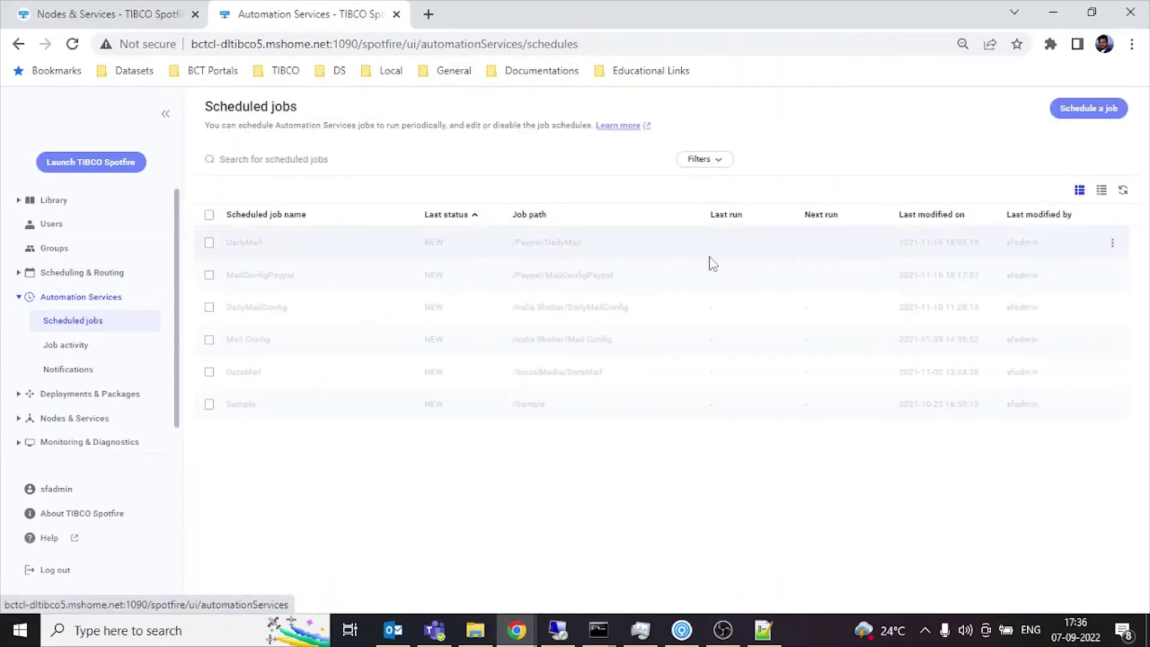
{"action": "left_click", "coordinate": [1105, 119]}
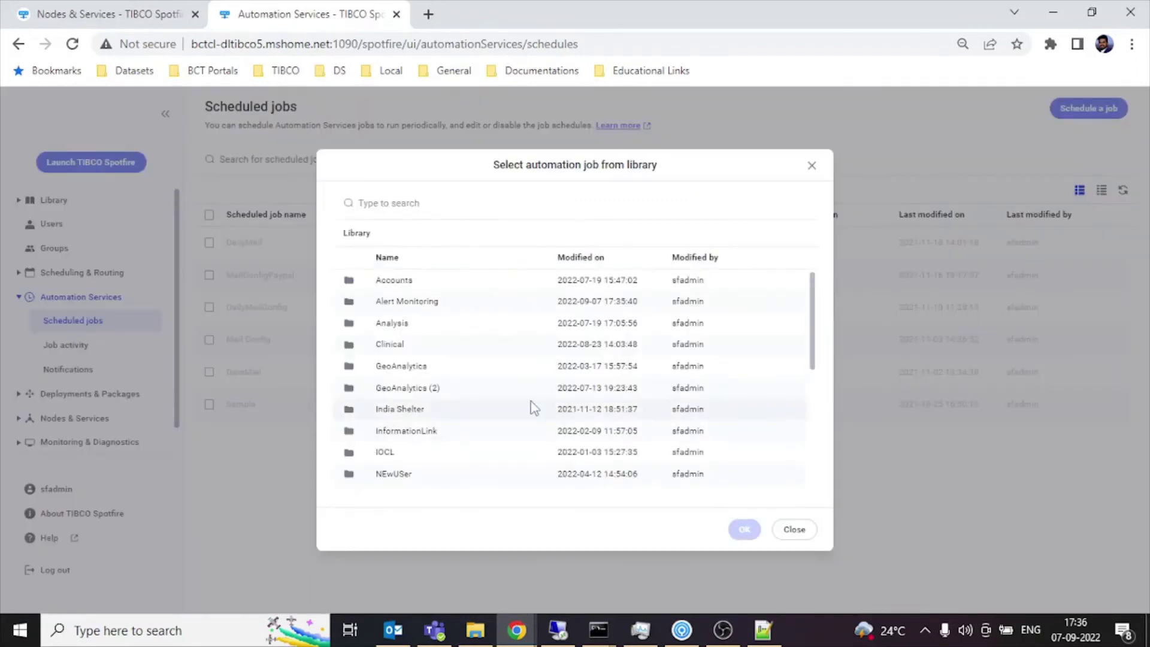
{"action": "double_click", "coordinate": [450, 304]}
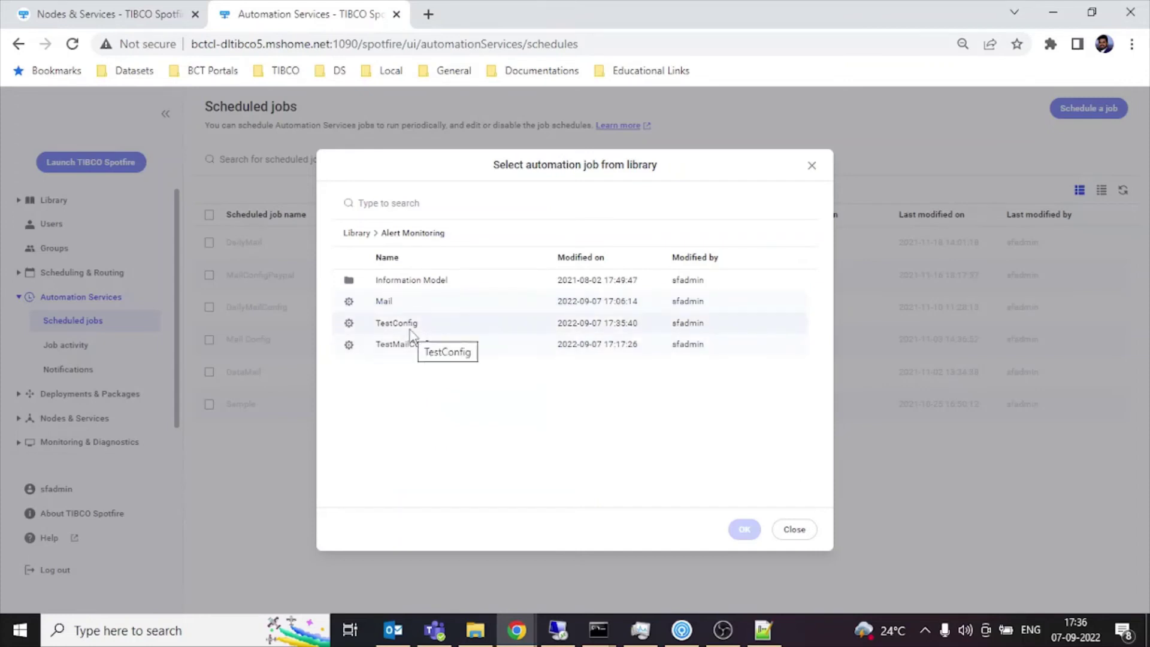
{"action": "left_click", "coordinate": [410, 328]}
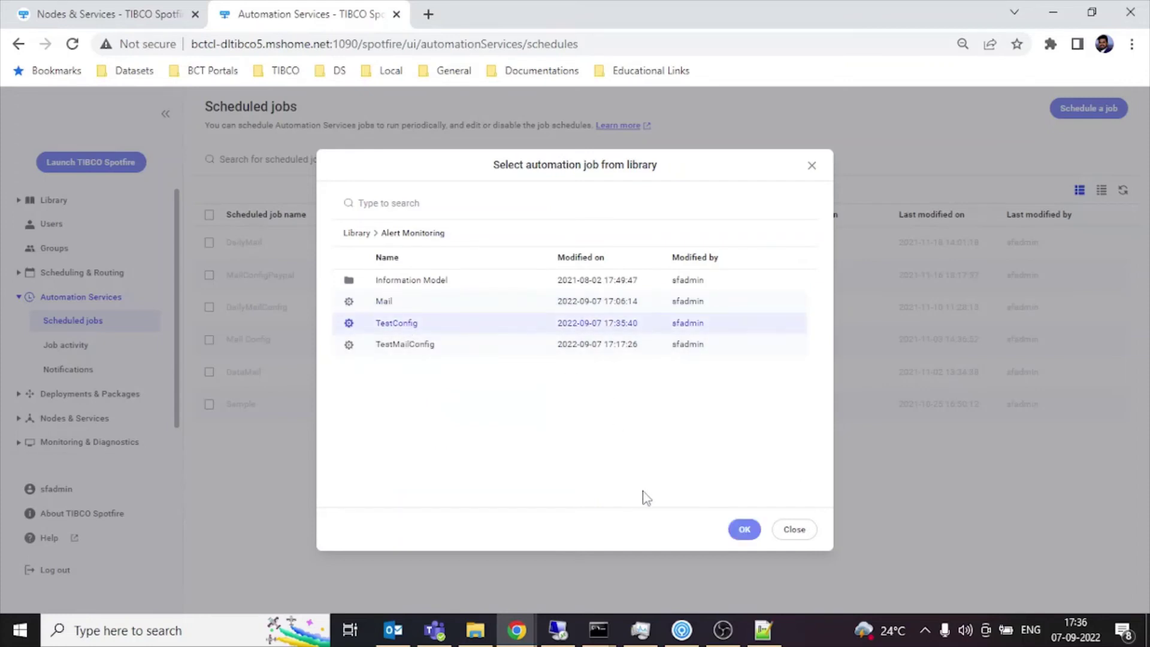
{"action": "left_click", "coordinate": [743, 528]}
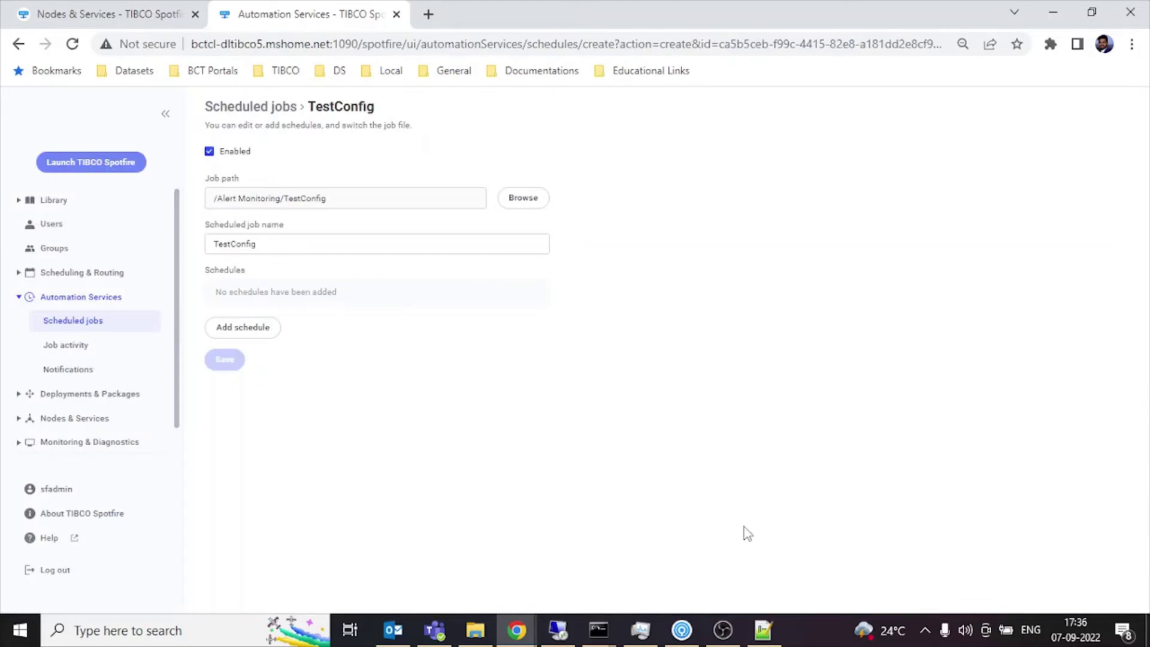
Add a daily 00:00 Asia/Calcutta schedule to TestConfig and save it.
{"action": "left_click", "coordinate": [276, 328]}
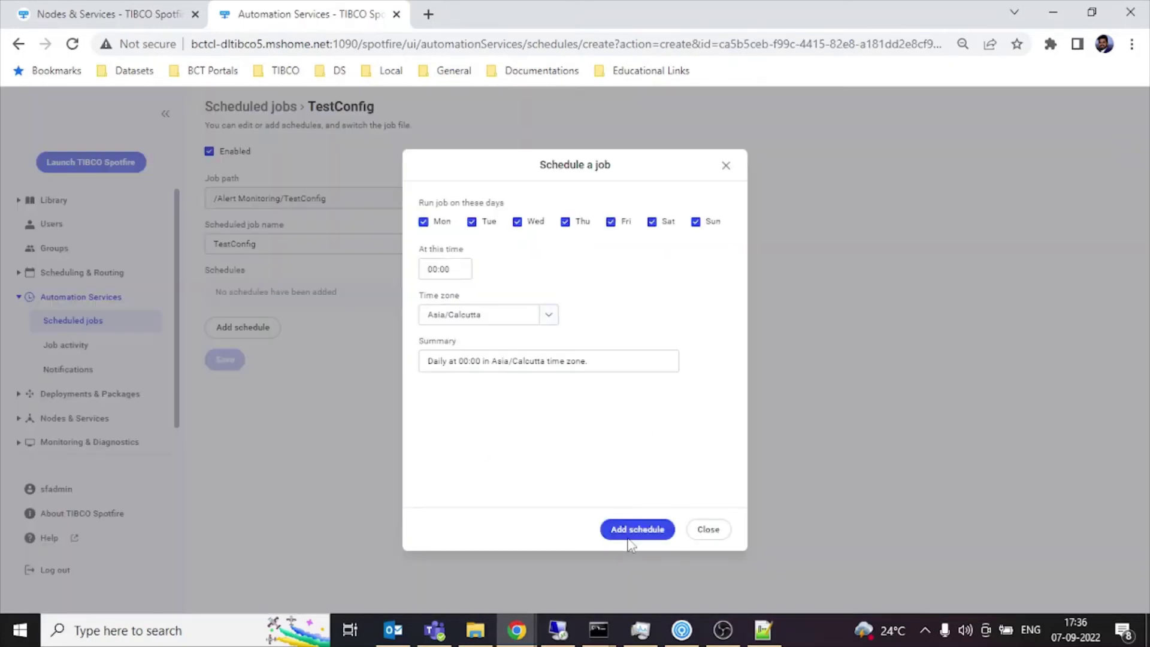
{"action": "left_click", "coordinate": [629, 537]}
{"action": "left_click", "coordinate": [482, 297]}
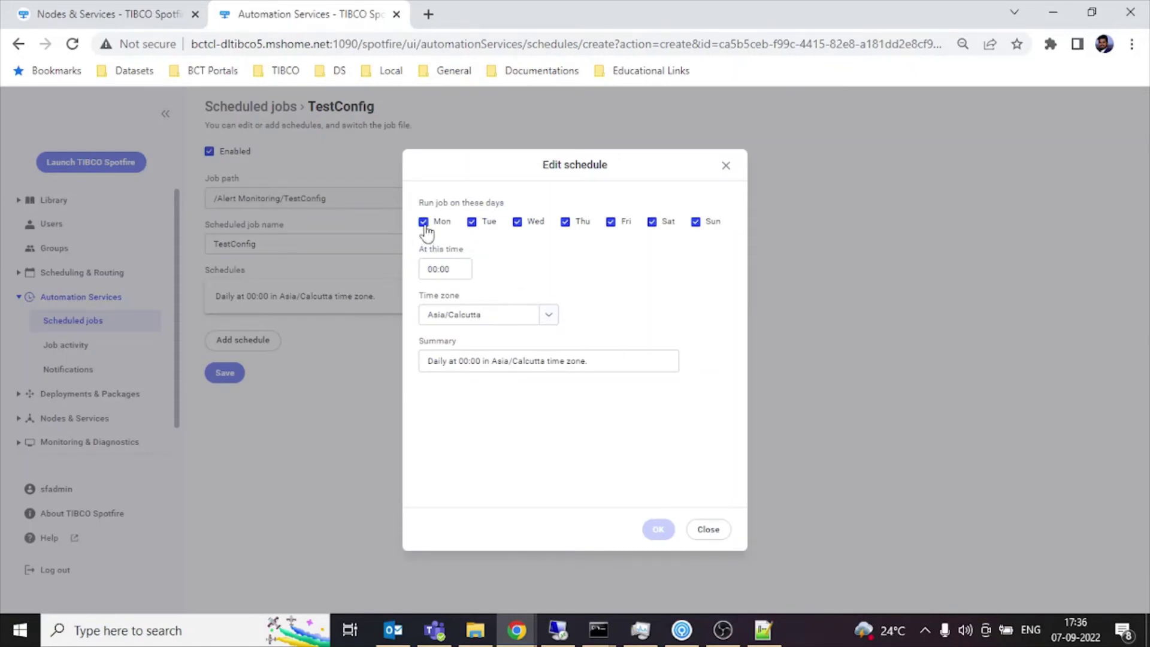
{"action": "left_click", "coordinate": [450, 267]}
{"action": "left_click", "coordinate": [696, 530]}
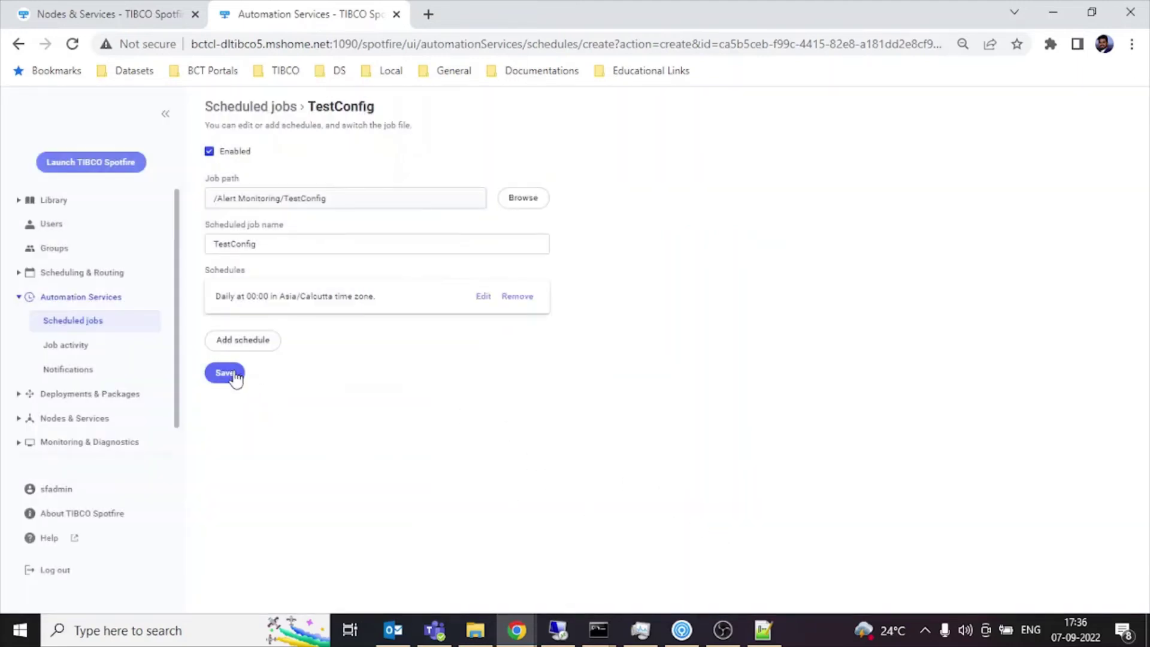
{"action": "left_click", "coordinate": [225, 373]}
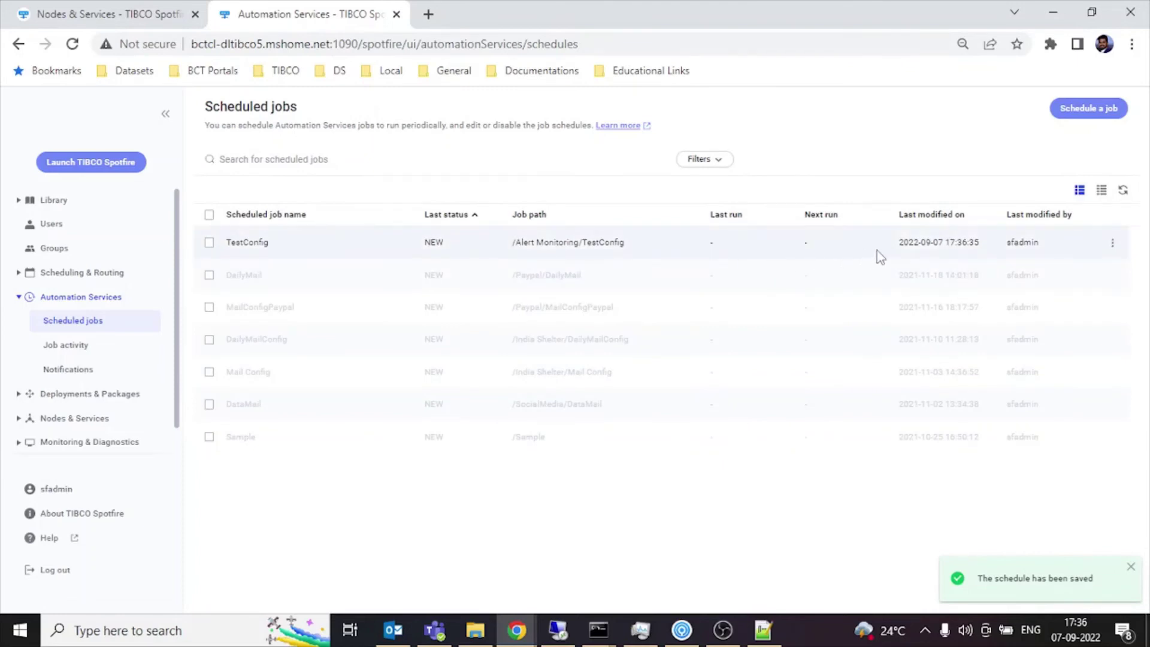
{"action": "left_click", "coordinate": [210, 243]}
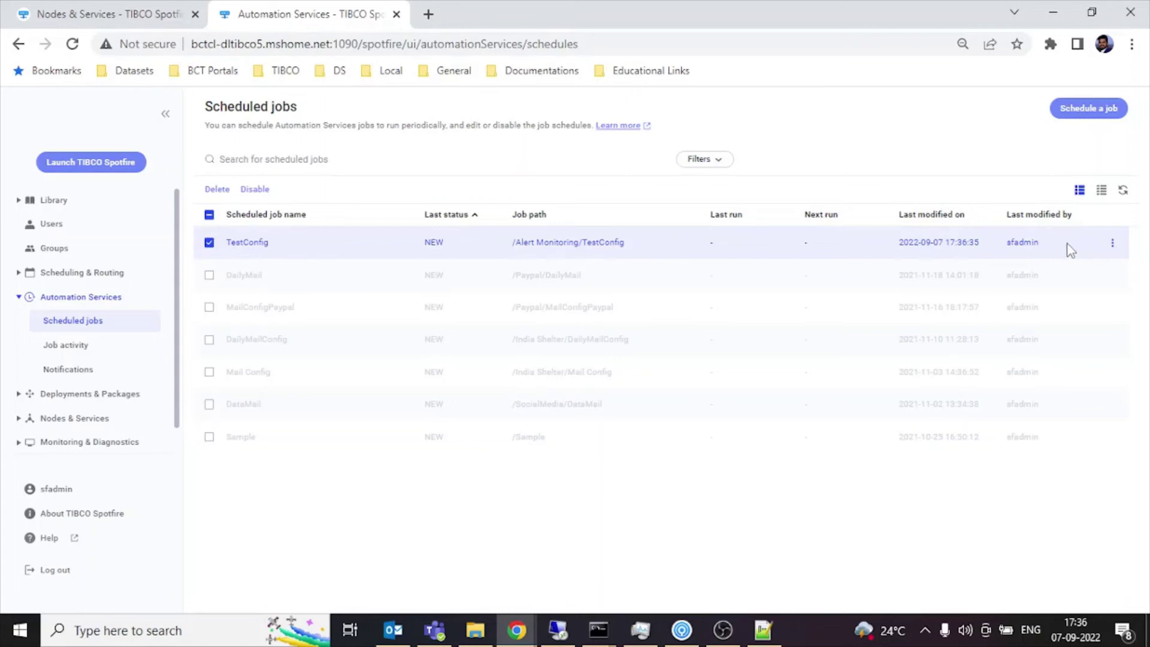
{"action": "left_click", "coordinate": [1116, 248]}
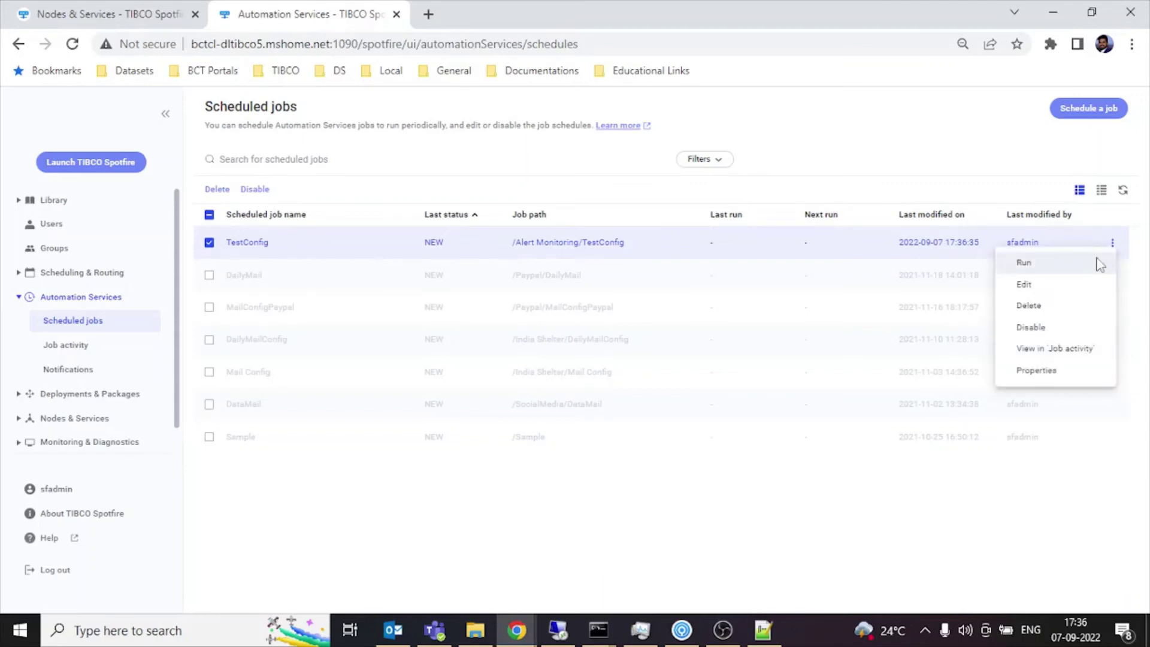
{"action": "left_click", "coordinate": [1097, 259]}
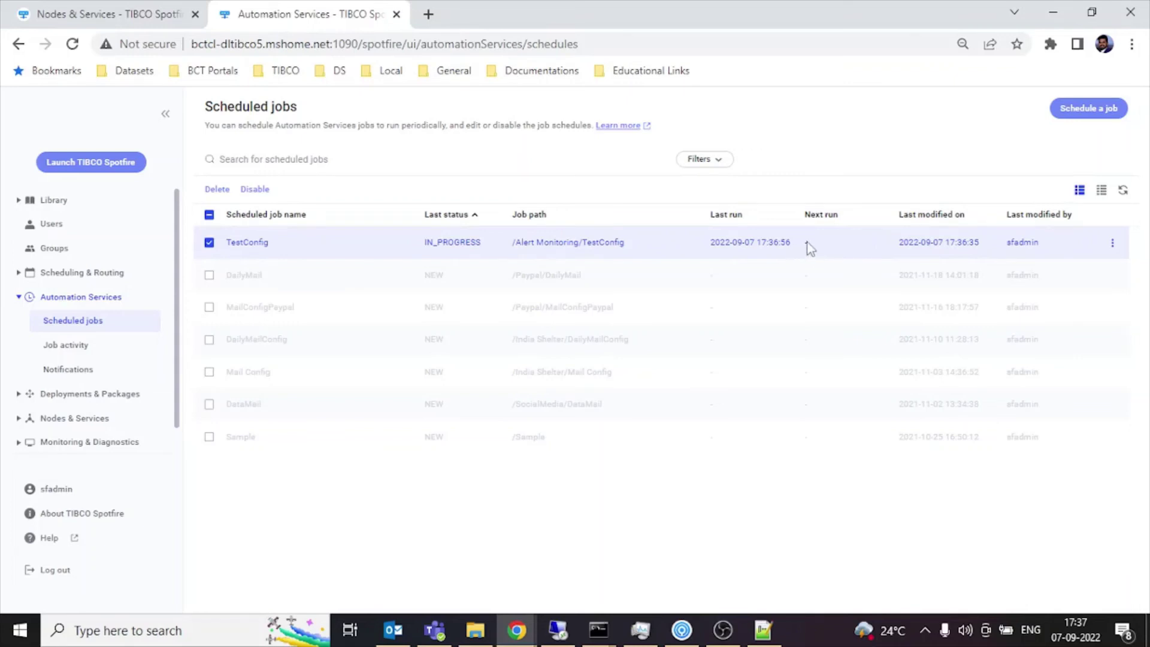
{"action": "left_click", "coordinate": [1122, 192]}
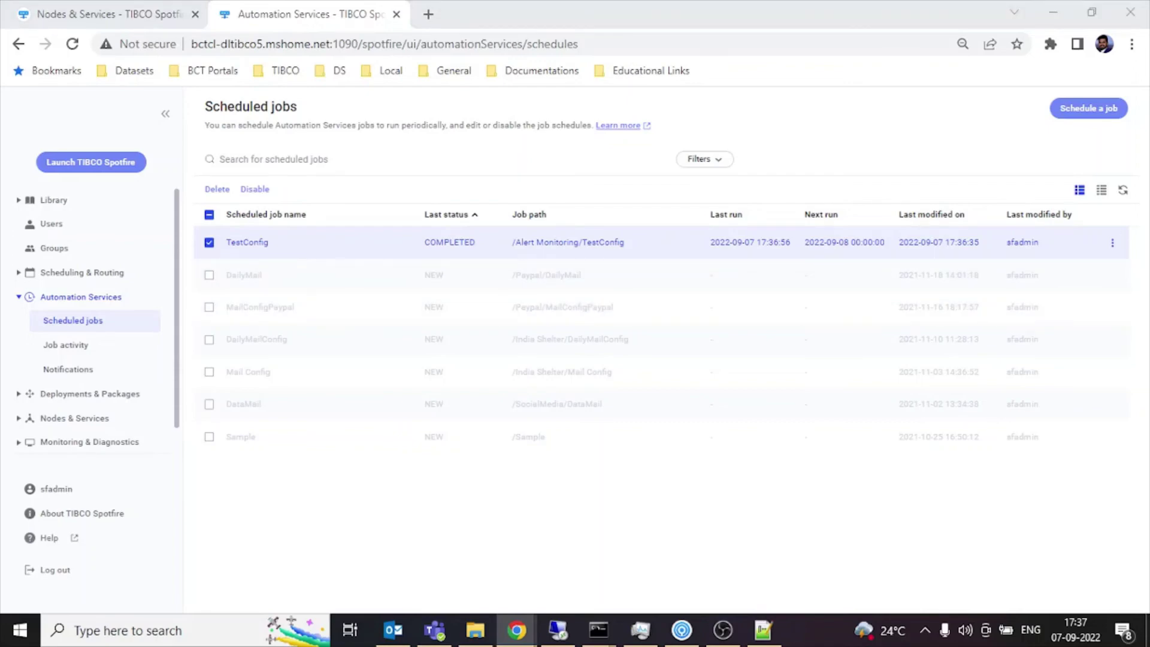
{"action": "left_click_drag", "start_coordinate": [527, 1], "coordinate": [527, 8]}
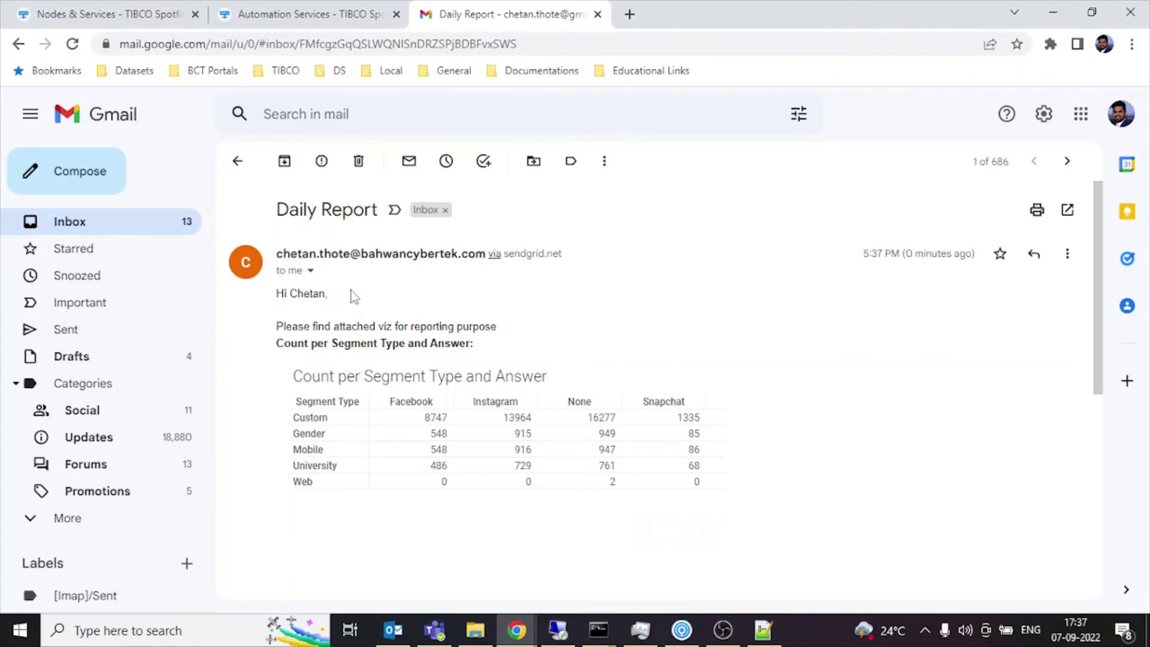
Check the Daily Report email's segment table and pie chart, then return to Scheduled jobs.
{"action": "left_click_drag", "start_coordinate": [276, 206], "coordinate": [331, 207]}
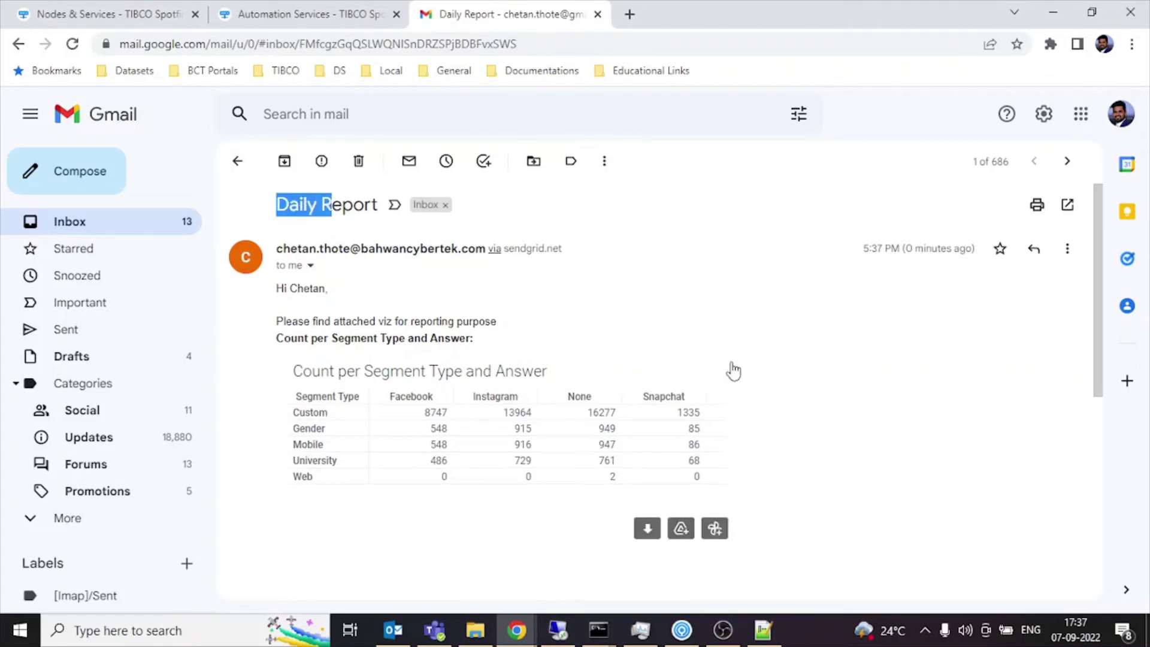
{"action": "scroll", "coordinate": [733, 371], "scroll_direction": "down", "scroll_amount": 6}
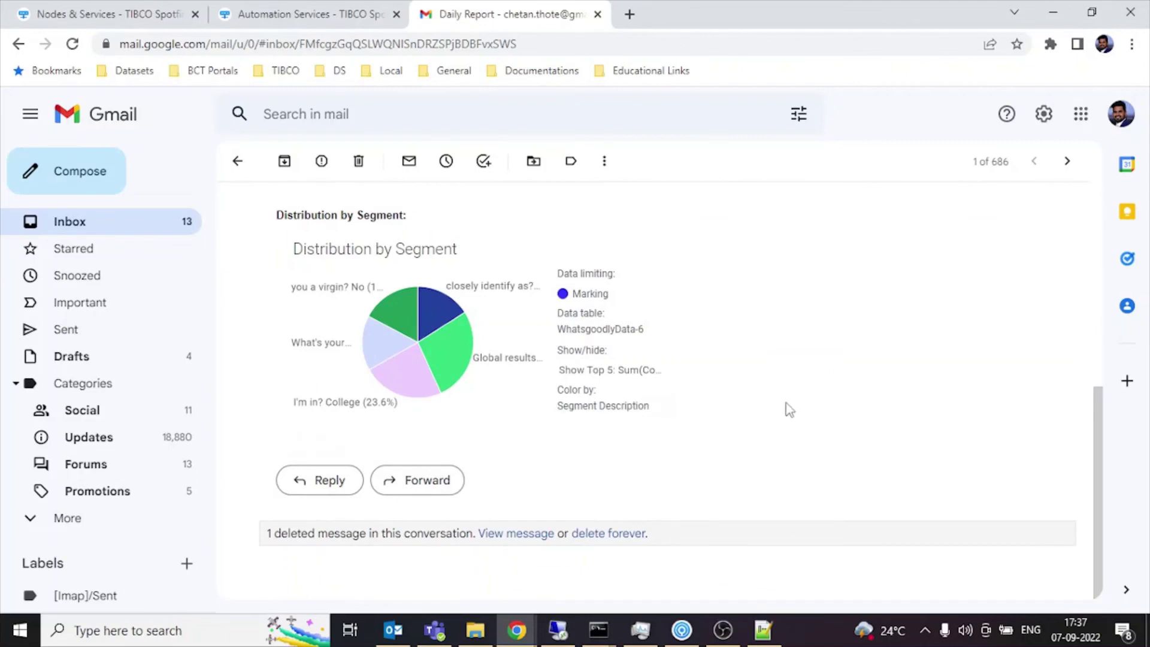
{"action": "scroll", "coordinate": [789, 409], "scroll_direction": "up", "scroll_amount": 7}
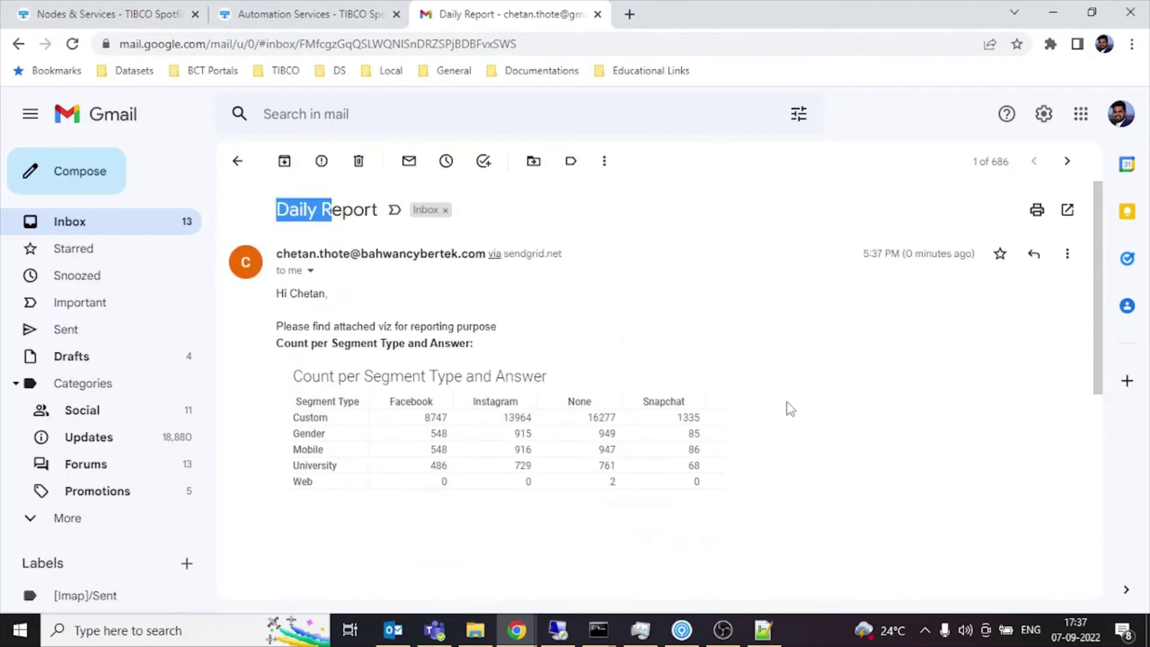
{"action": "left_click", "coordinate": [789, 409]}
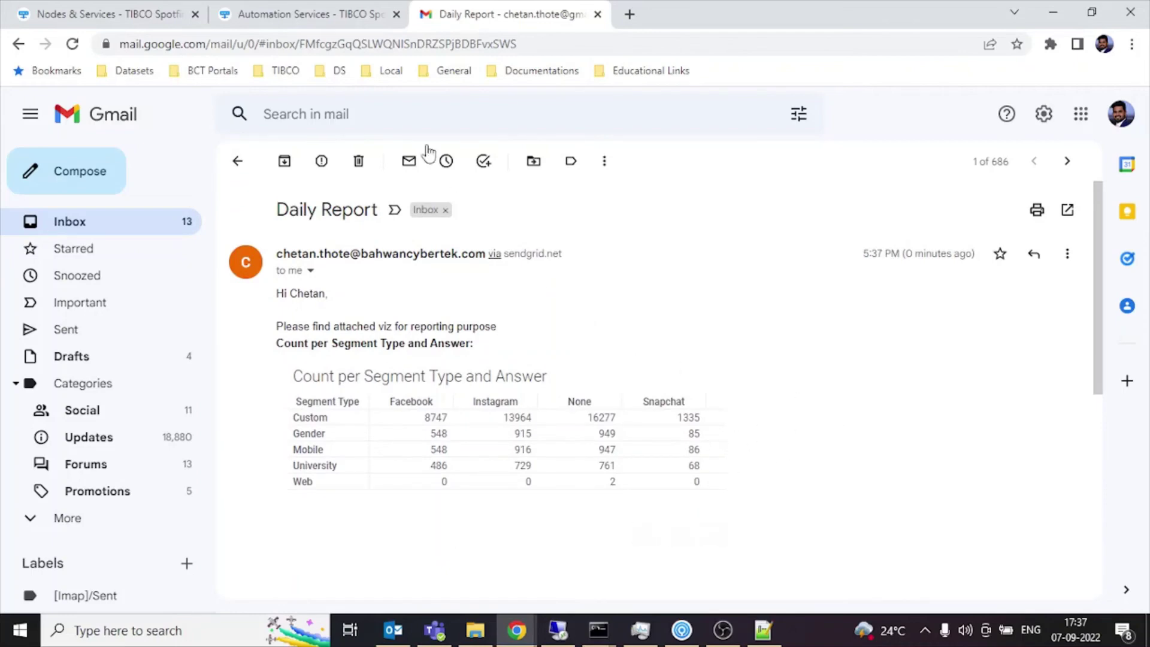
{"action": "left_click", "coordinate": [293, 27]}
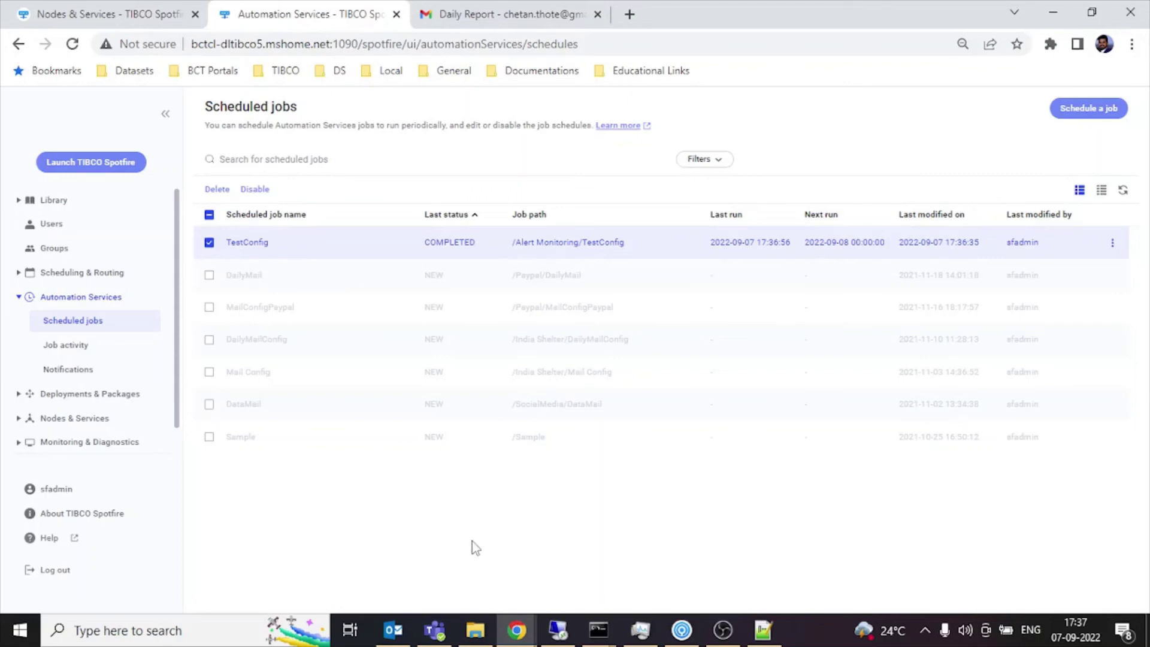
Confirm in the Command Prompt that TestSMPTConfig was imported, then return to the config in Notepad++.
{"action": "left_click", "coordinate": [475, 629]}
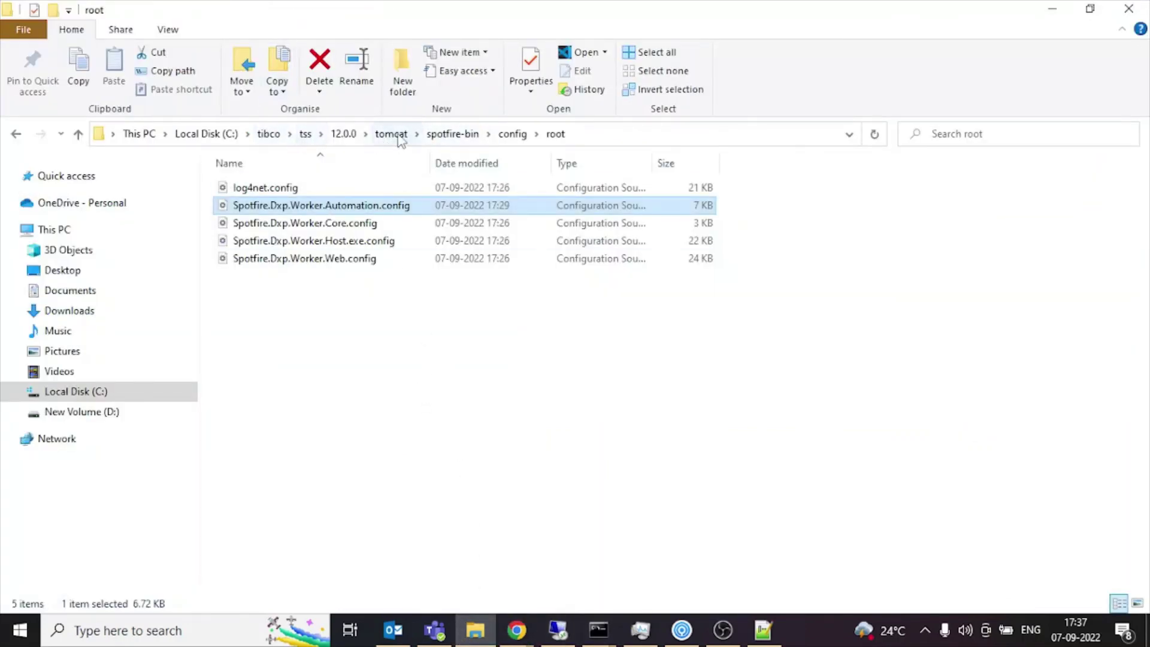
{"action": "left_click", "coordinate": [452, 134]}
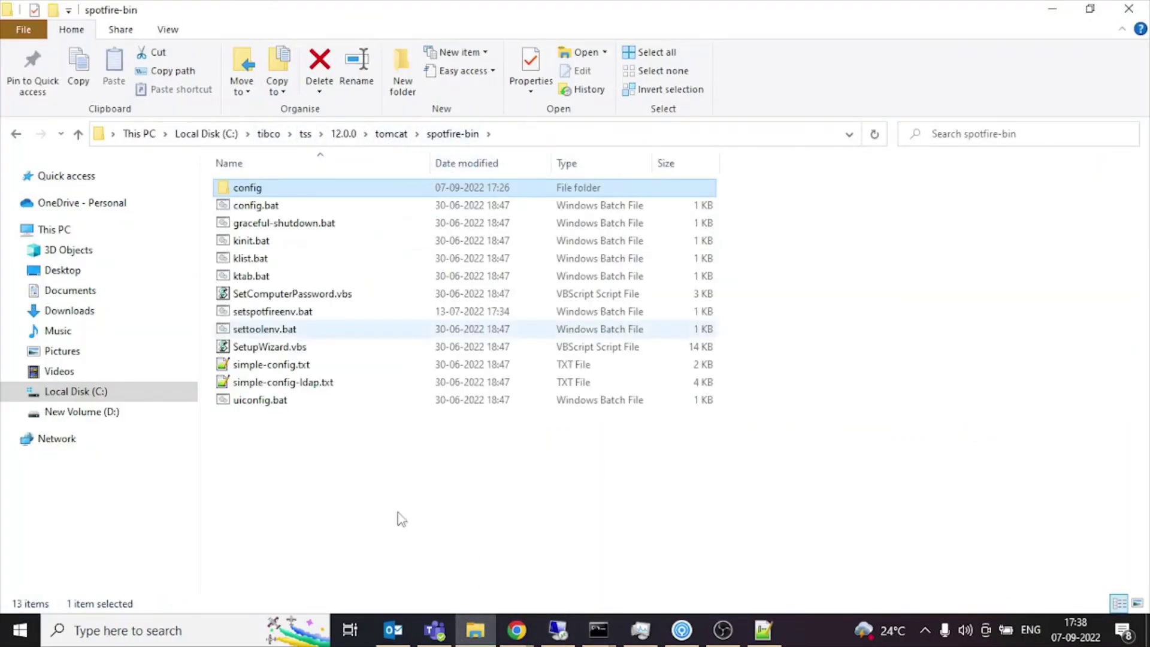
{"action": "mouse_move", "coordinate": [598, 630]}
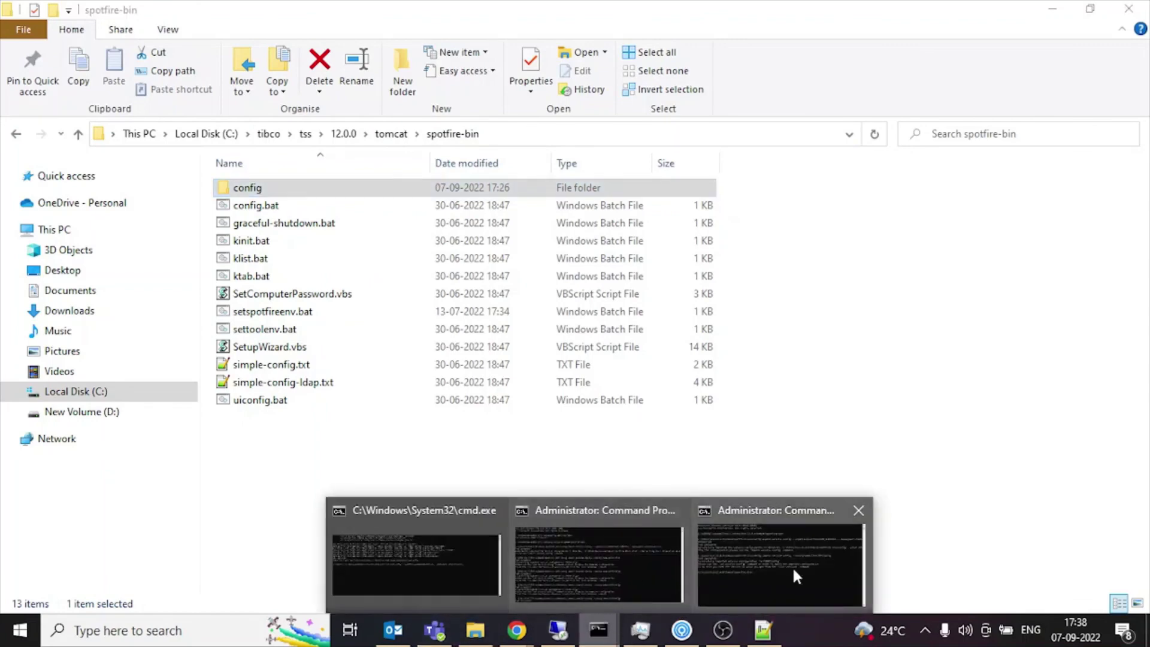
{"action": "left_click", "coordinate": [793, 566]}
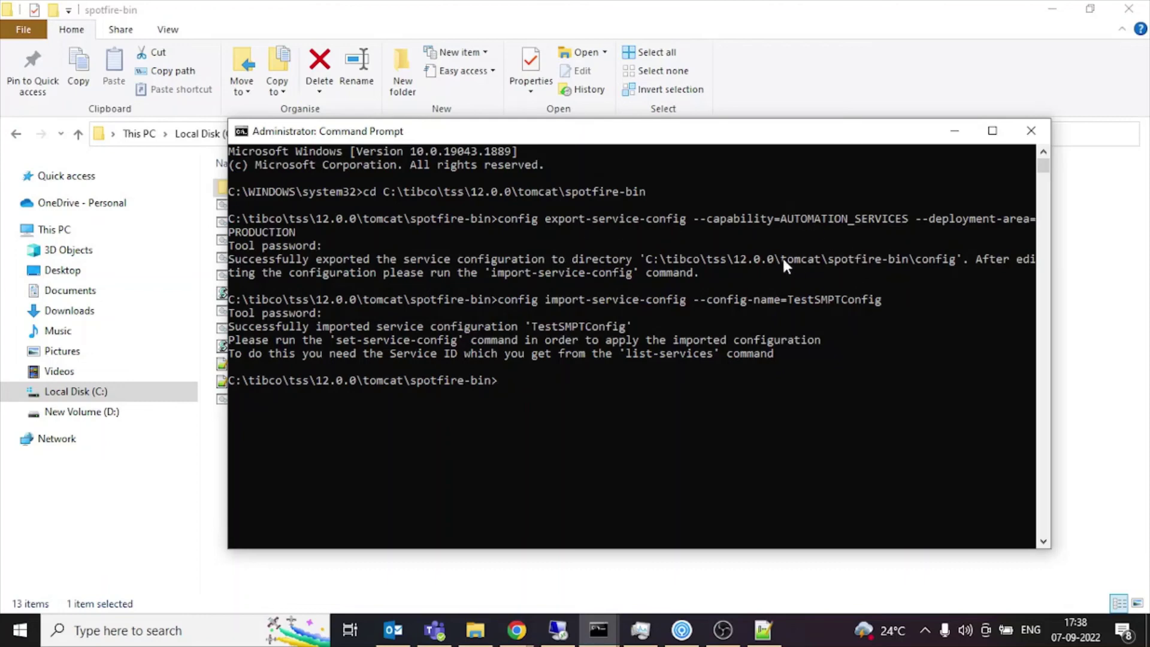
{"action": "left_click", "coordinate": [762, 630]}
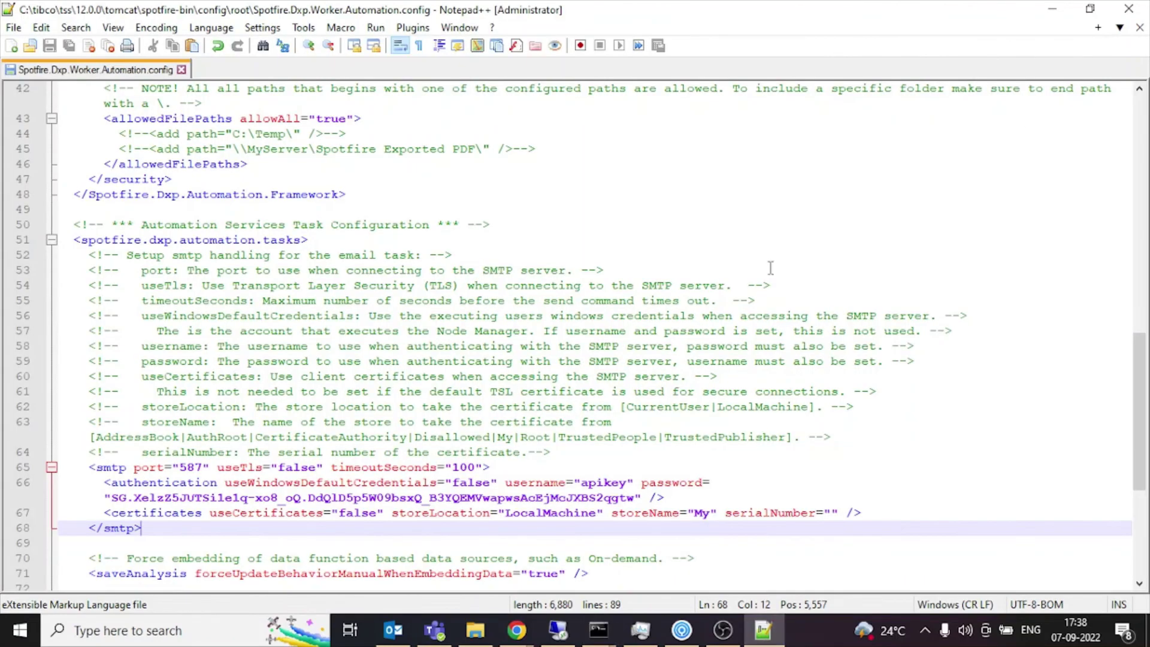
Review the config's smtp block, recheck the import output, and return to the Scheduled jobs page.
{"action": "scroll", "coordinate": [219, 401], "scroll_direction": "down", "scroll_amount": 6}
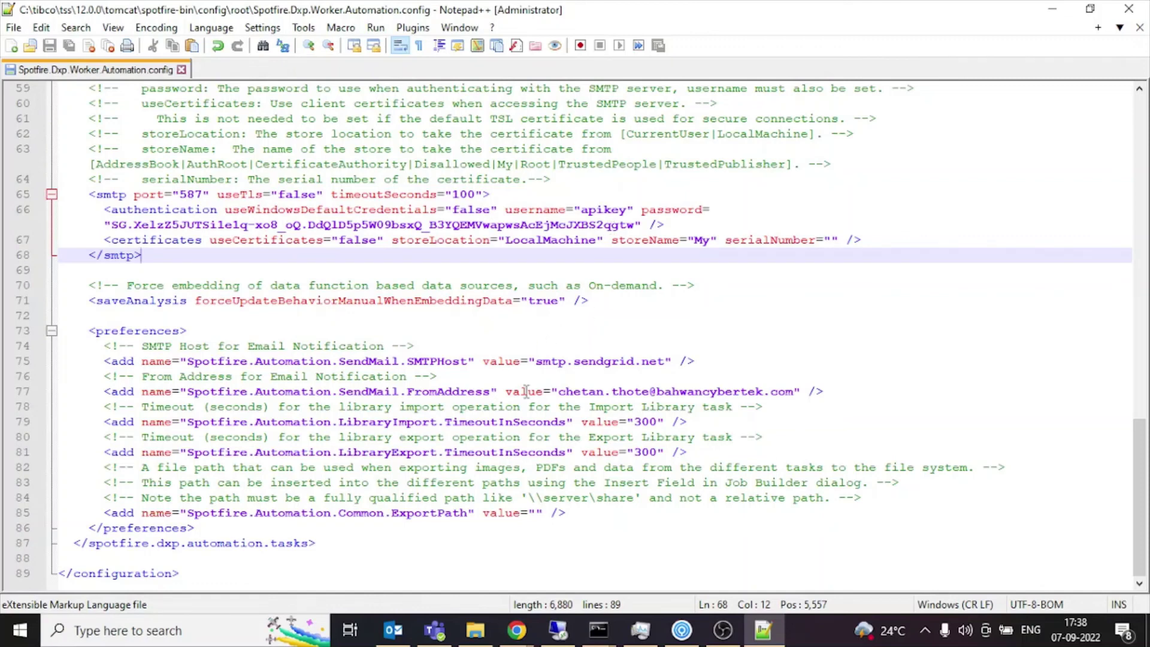
{"action": "left_click", "coordinate": [602, 629]}
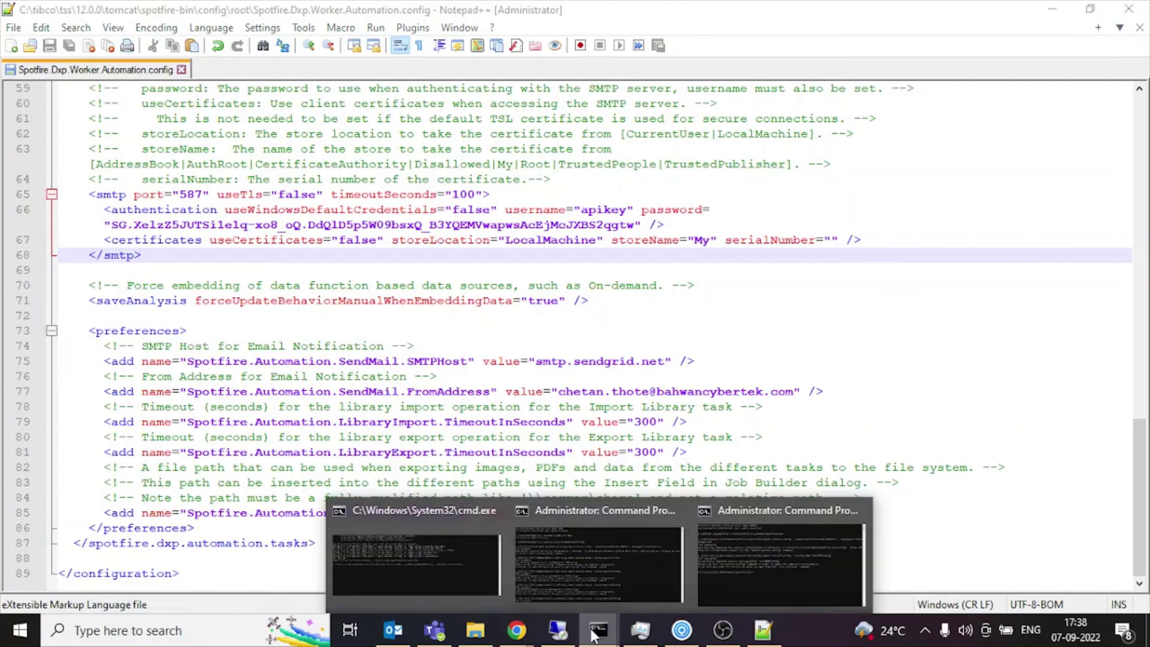
{"action": "left_click", "coordinate": [721, 569]}
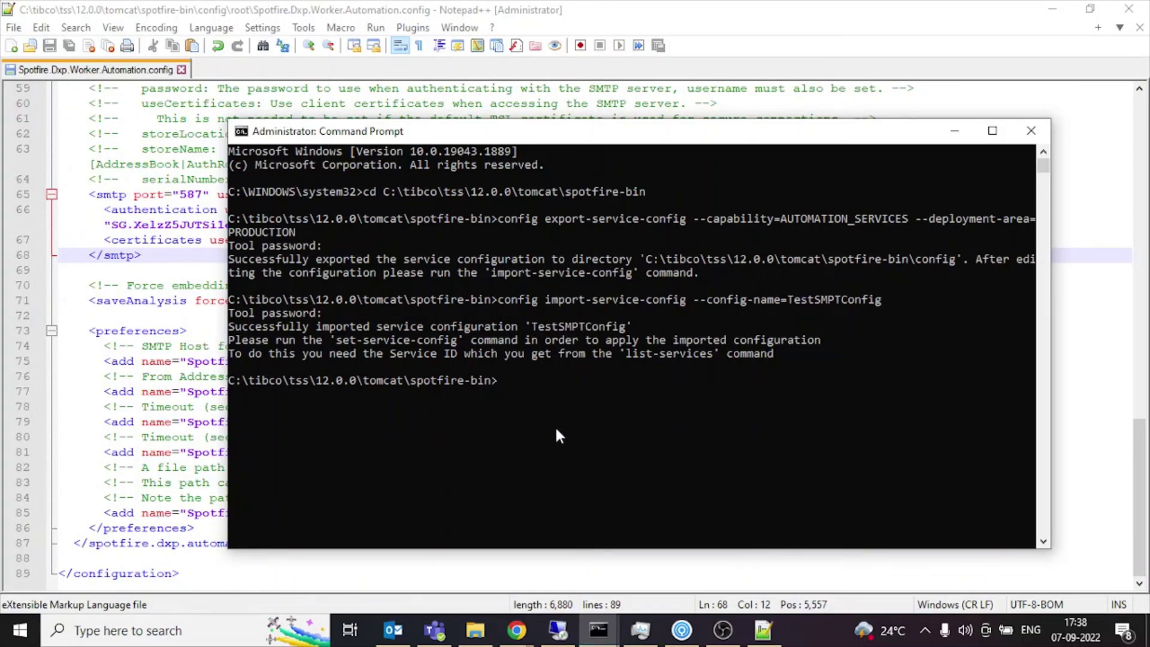
{"action": "left_click", "coordinate": [516, 630]}
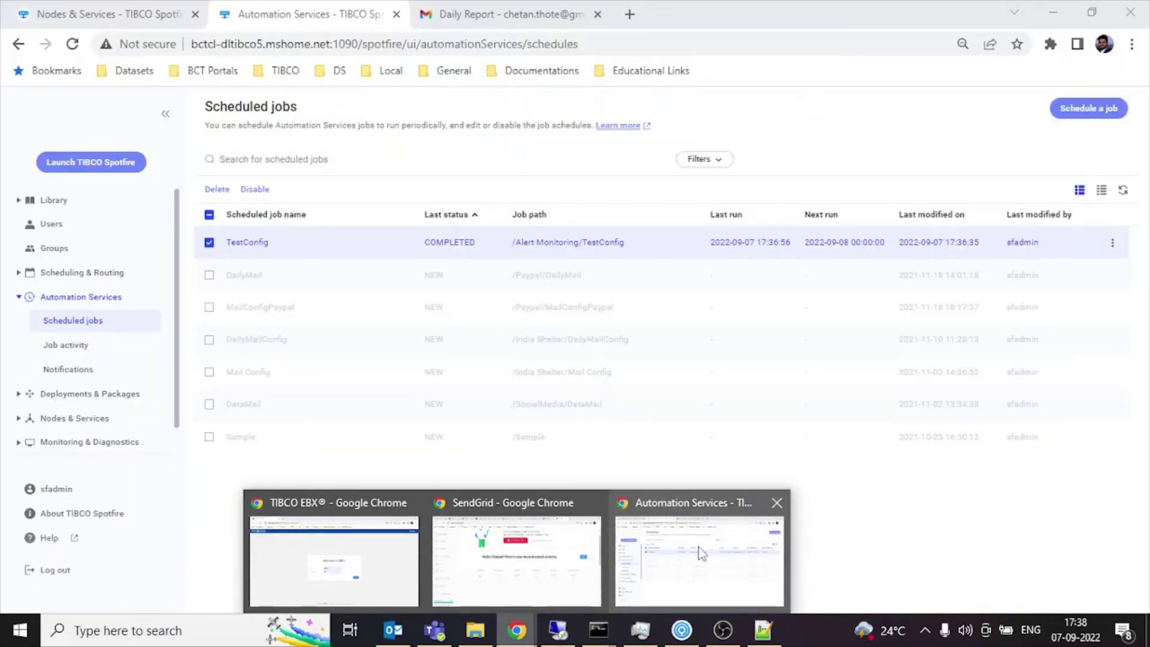
{"action": "left_click", "coordinate": [699, 560]}
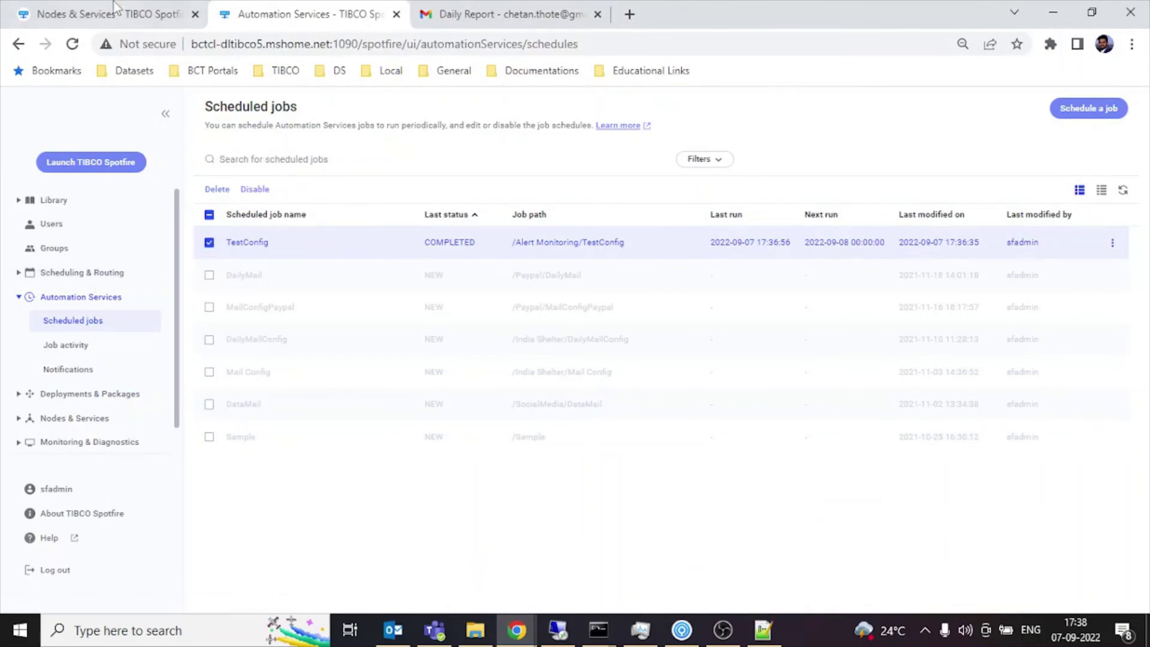
Verify AUTOMATION_SERVICES runs configuration TestSMPTConfig in Production, closing its editor without saving.
{"action": "left_click", "coordinate": [114, 9]}
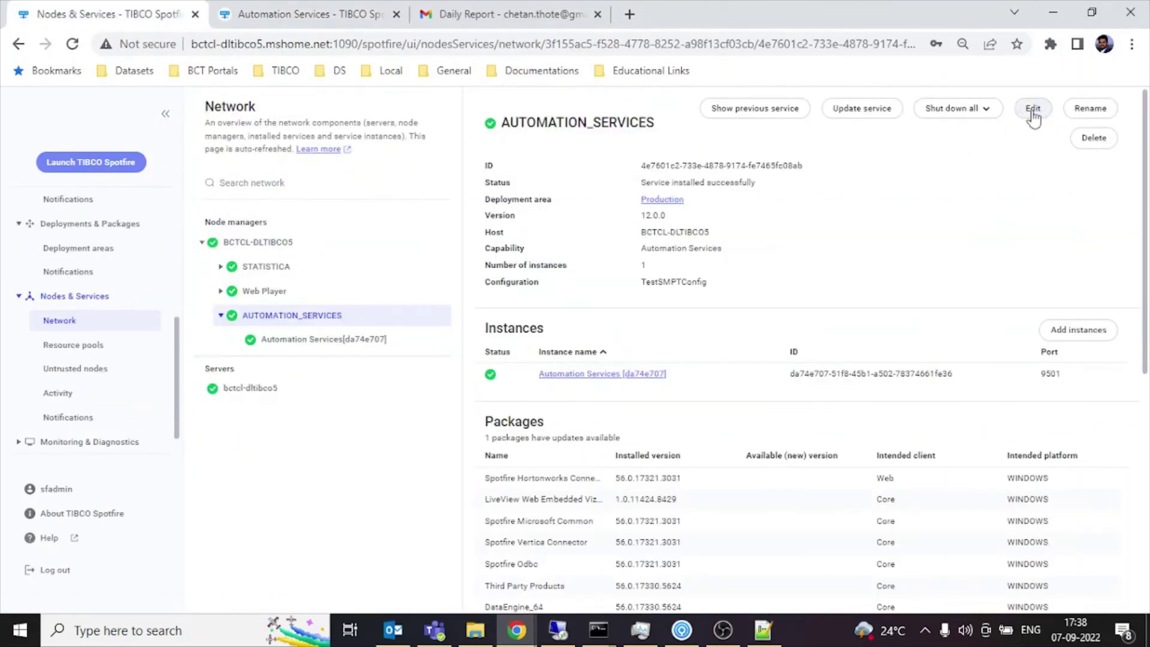
{"action": "left_click", "coordinate": [1033, 111]}
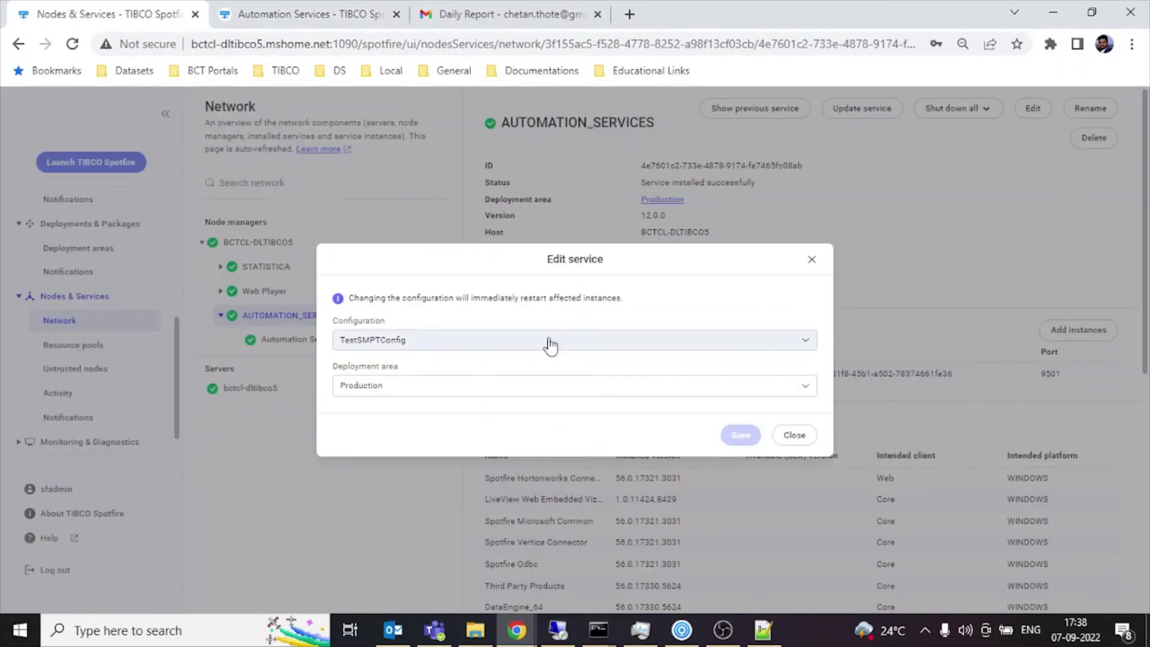
{"action": "mouse_move", "coordinate": [598, 629]}
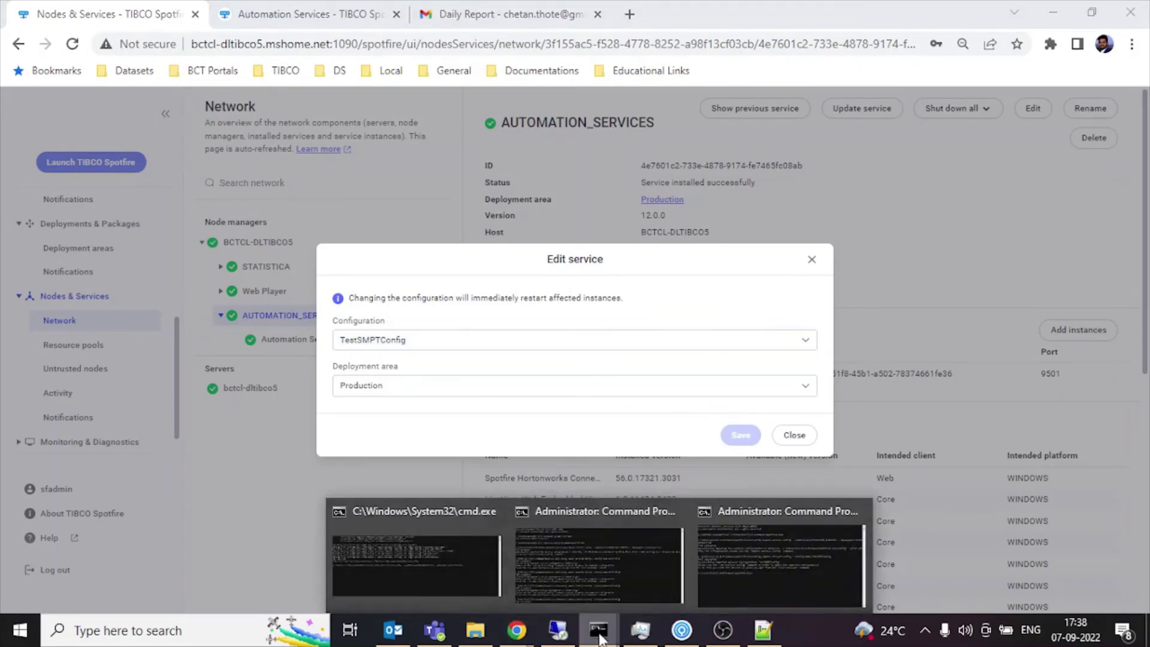
{"action": "left_click", "coordinate": [613, 581]}
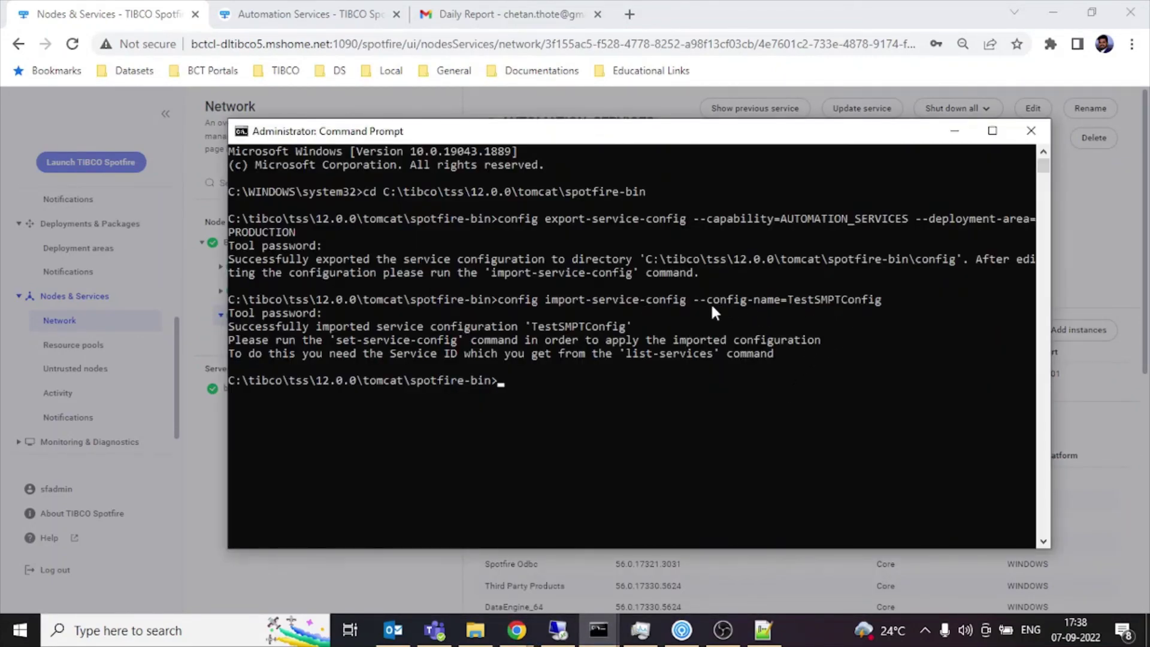
{"action": "left_click", "coordinate": [955, 131]}
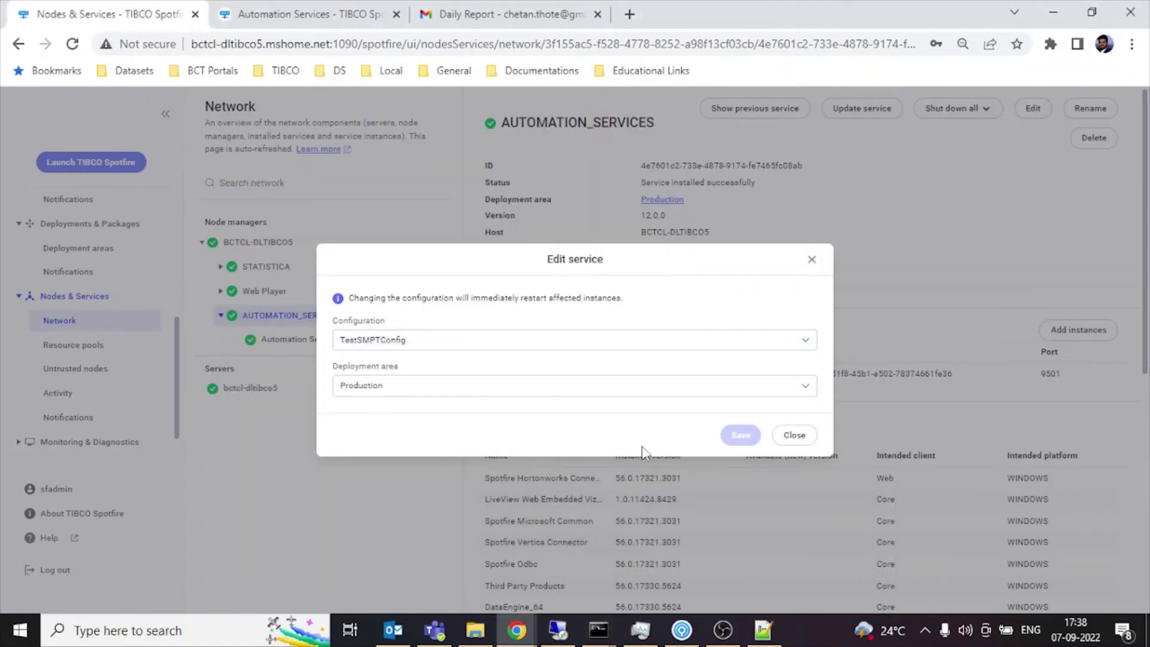
{"action": "left_click", "coordinate": [790, 435]}
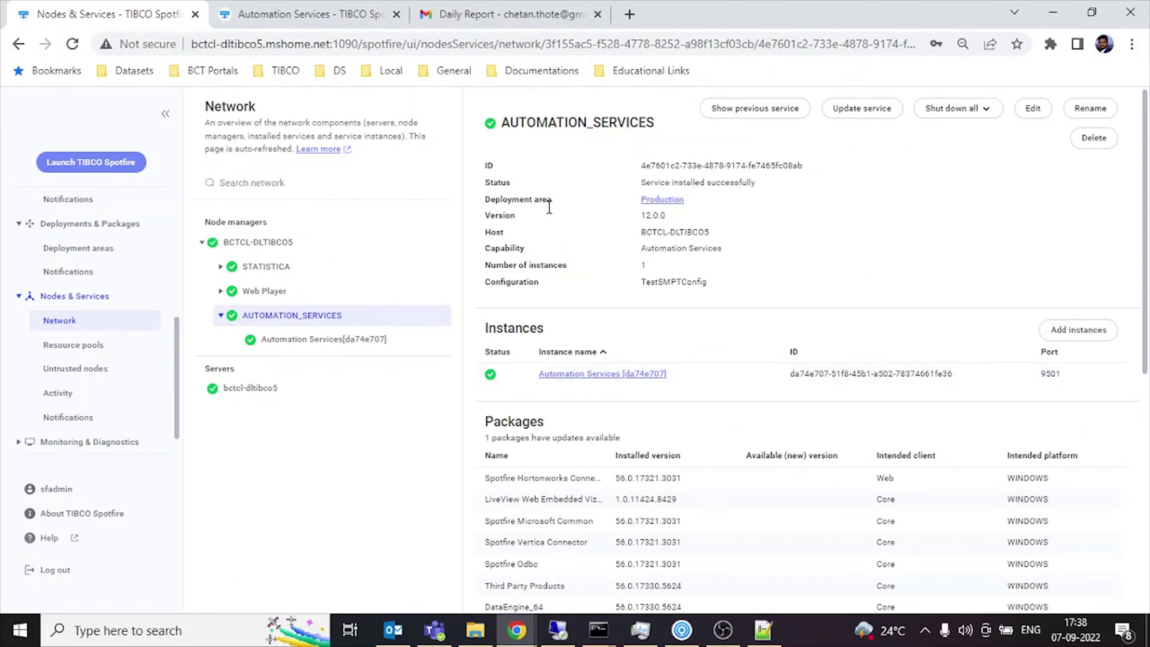